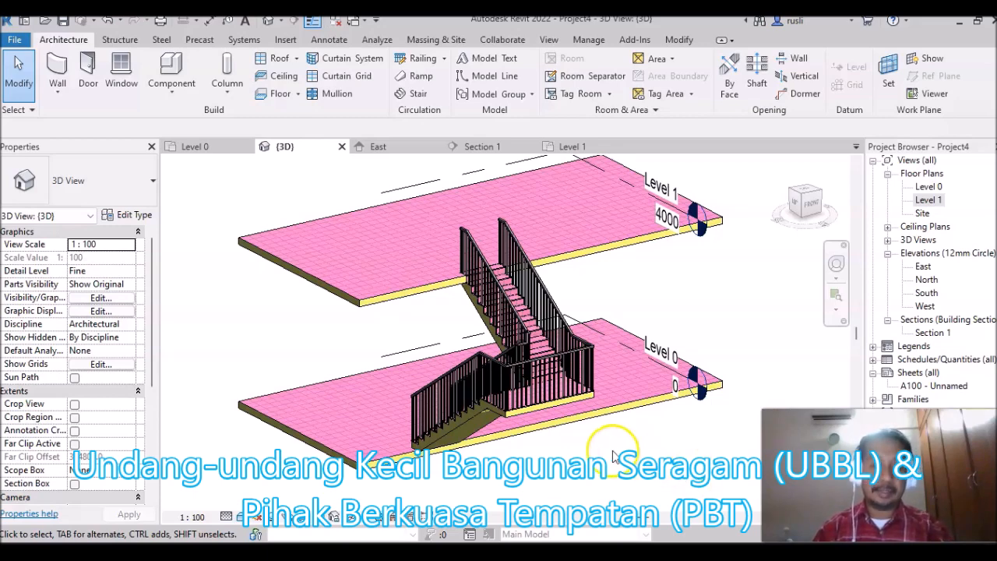
pyautogui.keyDown('shift'); pyautogui.moveTo(569, 440); pyautogui.dragTo(431, 451, button='middle'); pyautogui.keyUp('shift')
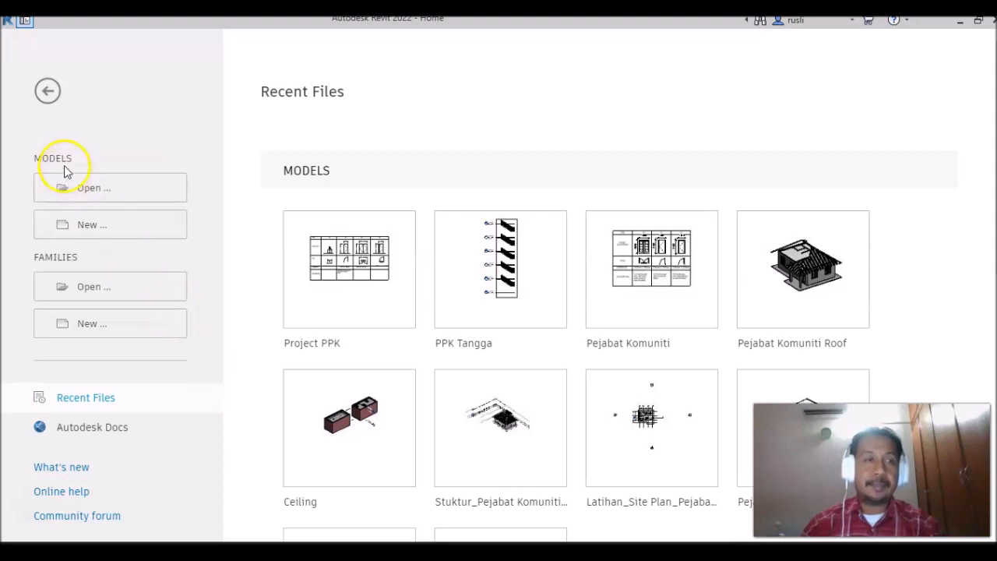
# Step: Create a new project from the Architectural Template
pyautogui.click(88, 232)
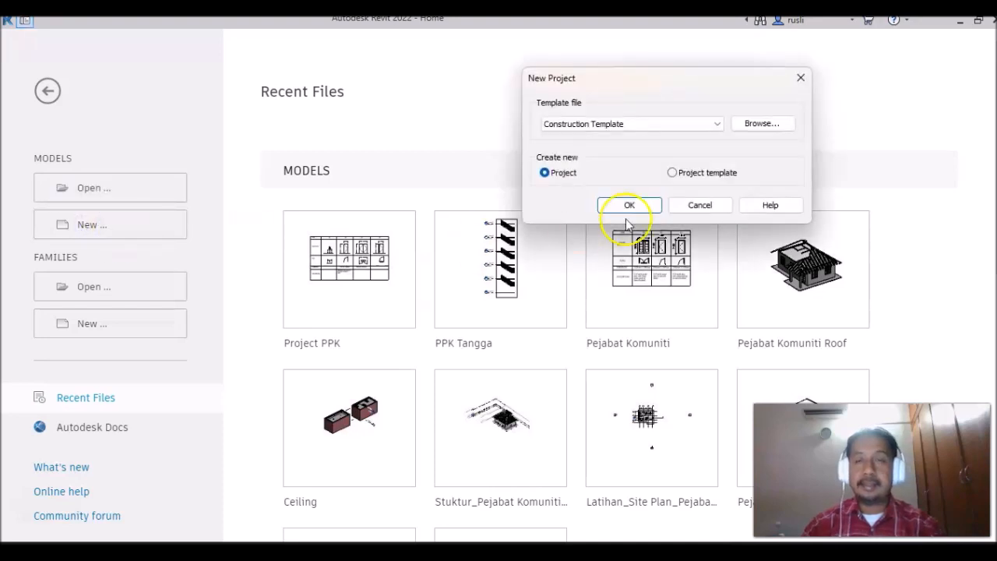
pyautogui.click(718, 124)
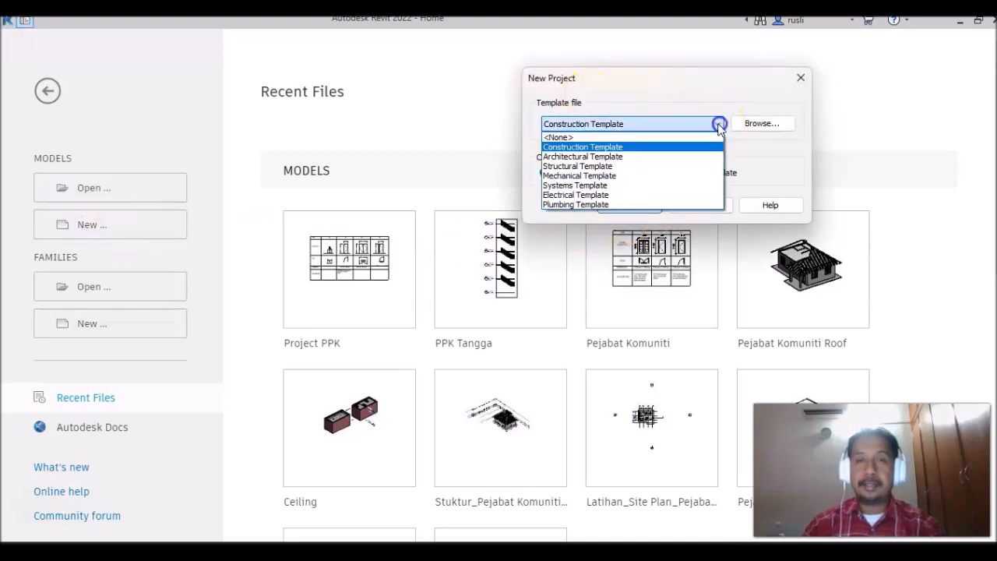
pyautogui.click(632, 156)
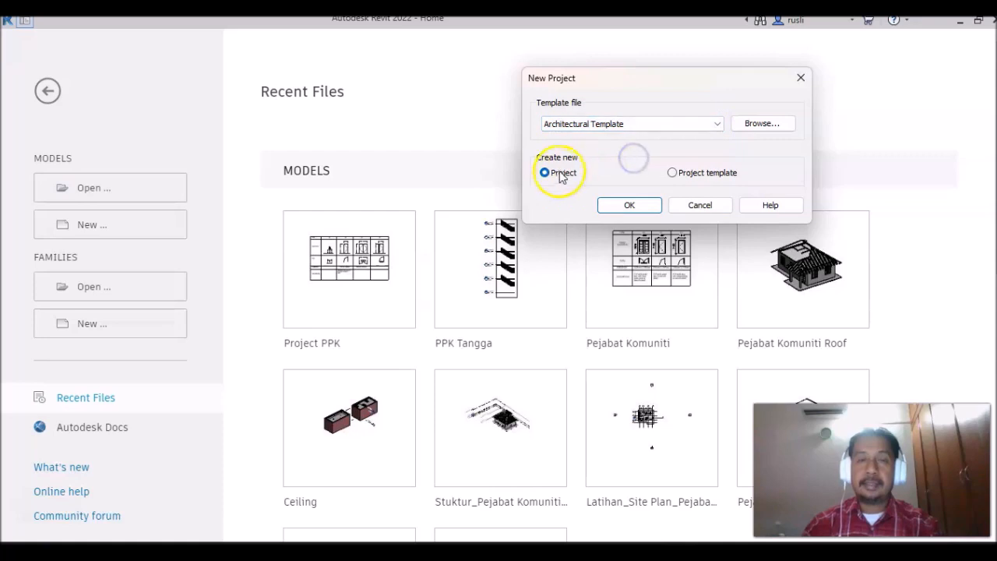
pyautogui.click(629, 208)
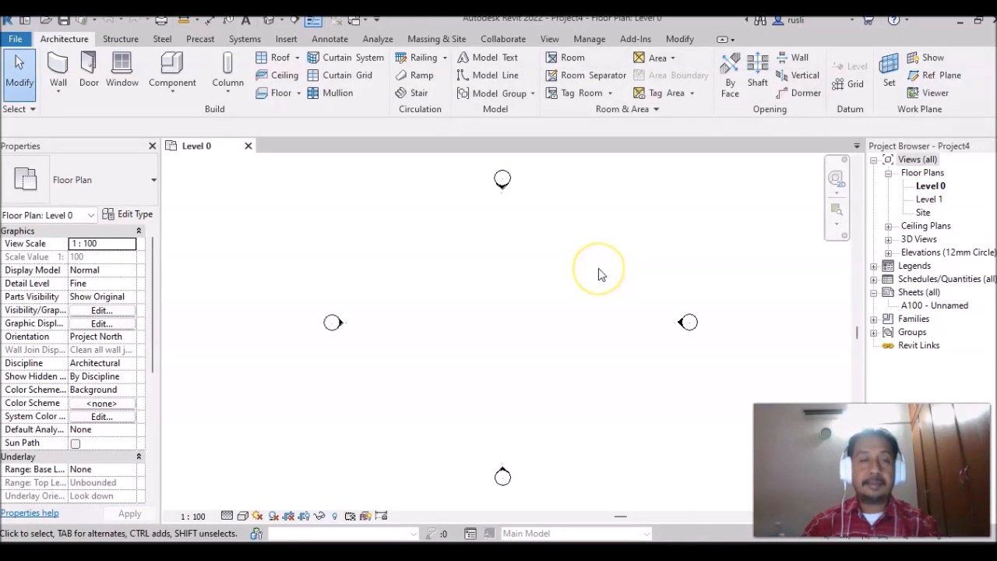
pyautogui.click(564, 295)
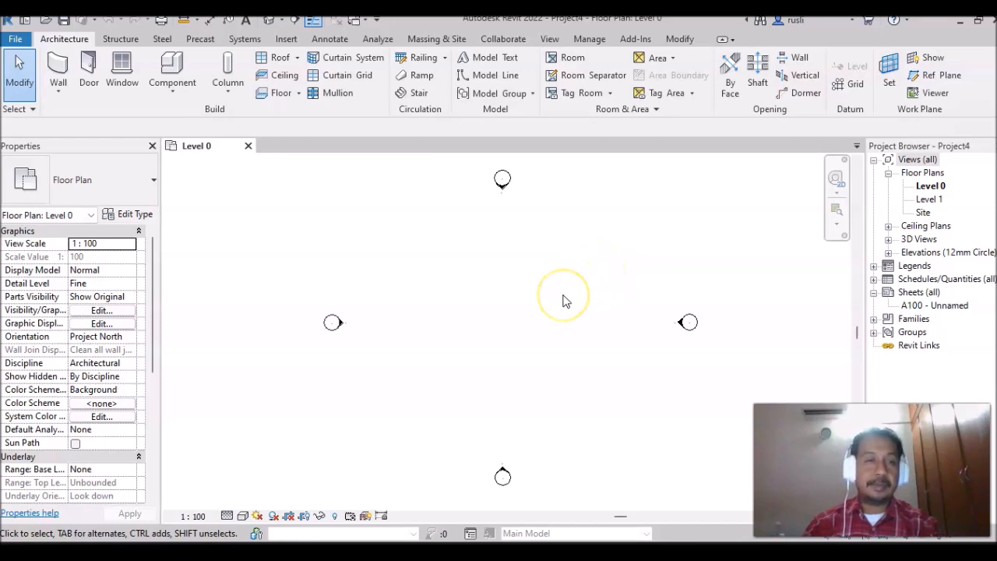
pyautogui.click(536, 305)
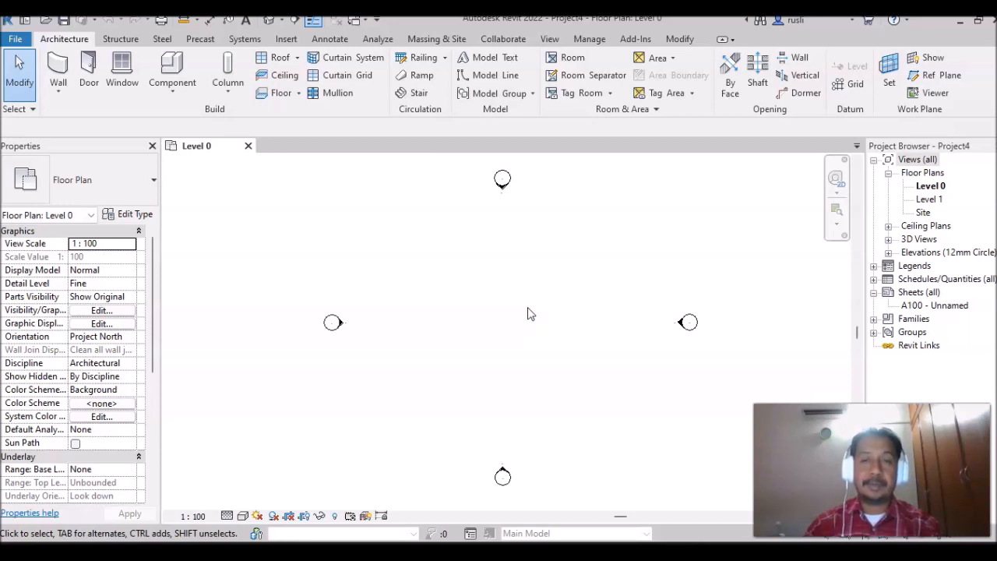
# Step: Start an architectural floor on Level 0 using the type Floor-Upper_160mmConc-CorusComFlor51
pyautogui.click(62, 43)
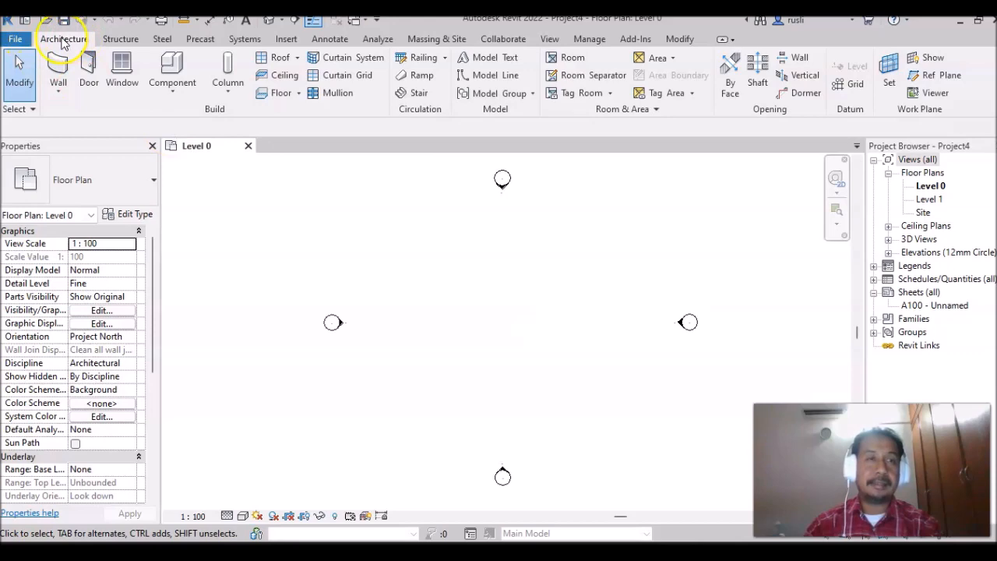
pyautogui.click(299, 93)
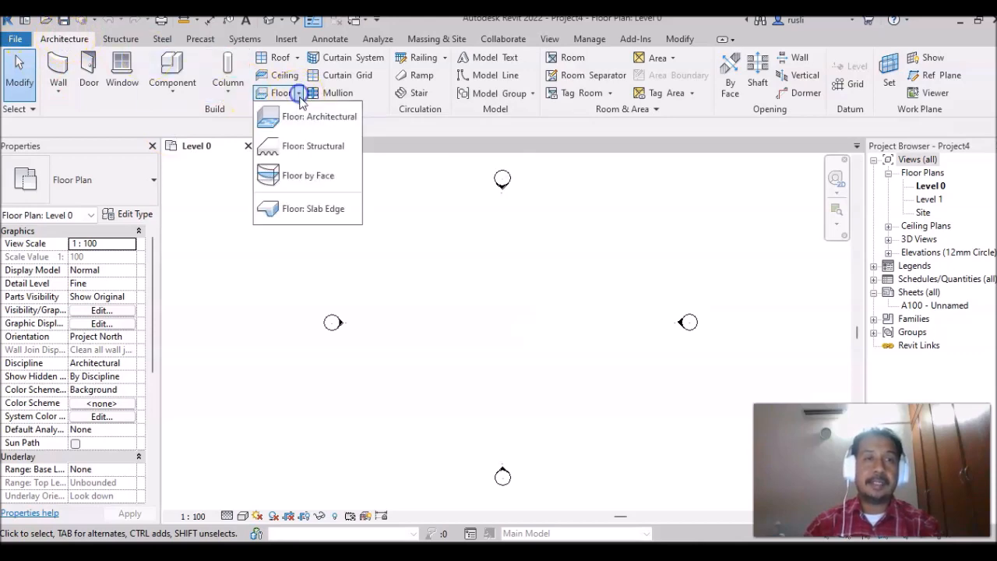
pyautogui.click(315, 117)
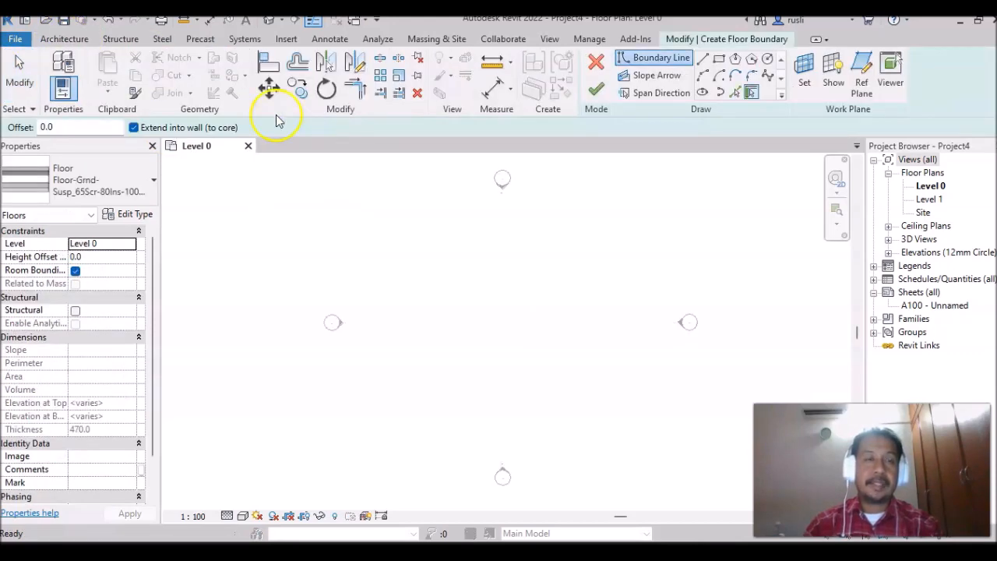
pyautogui.click(143, 187)
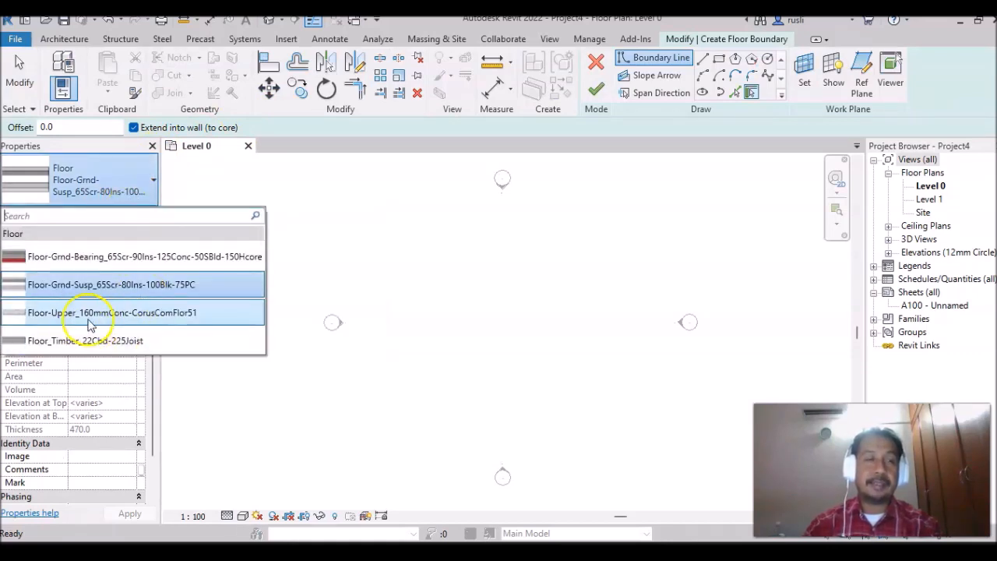
pyautogui.click(41, 319)
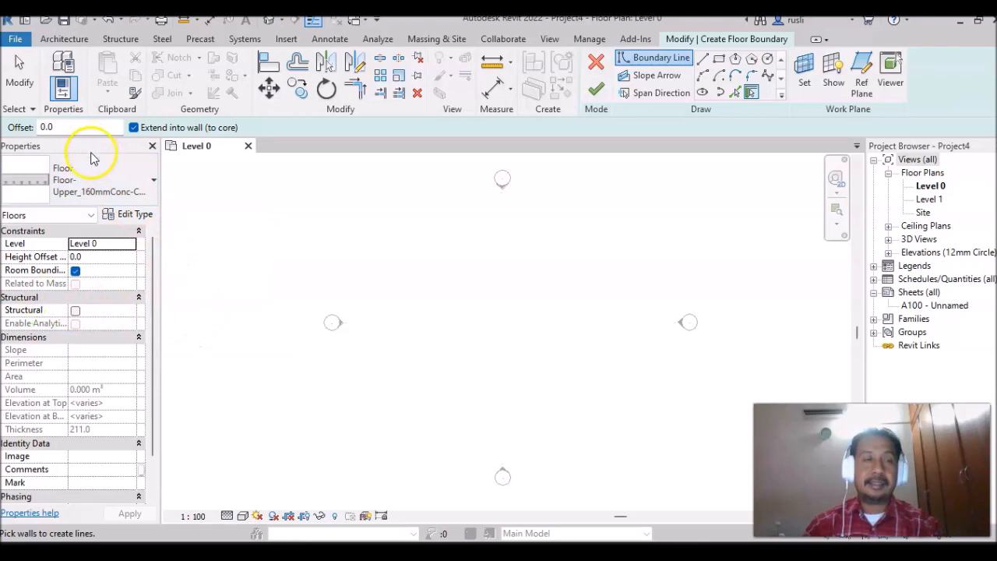
# Step: Duplicate the current floor type under the name "150mm RC Slab with 20mm tile"
pyautogui.click(132, 218)
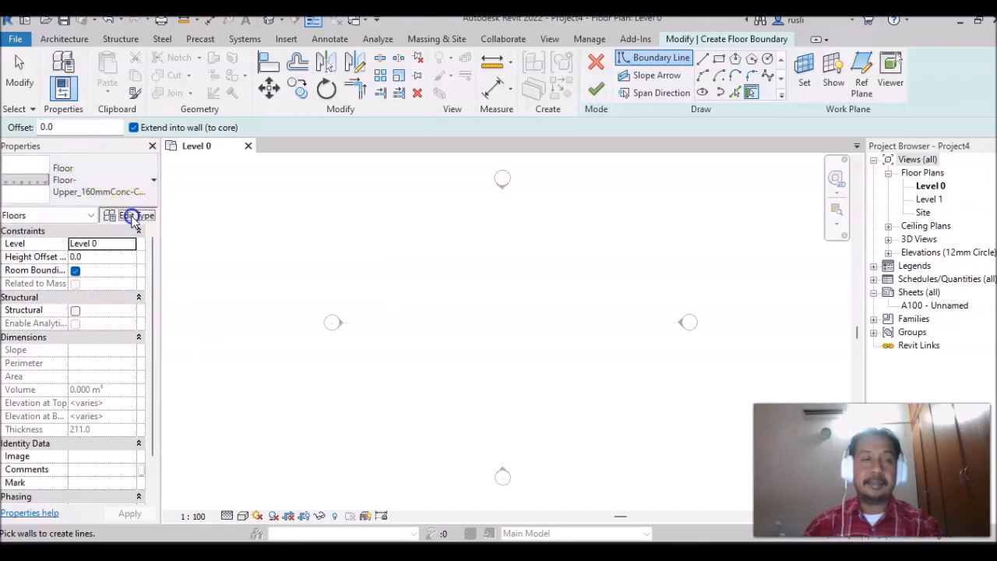
pyautogui.click(636, 116)
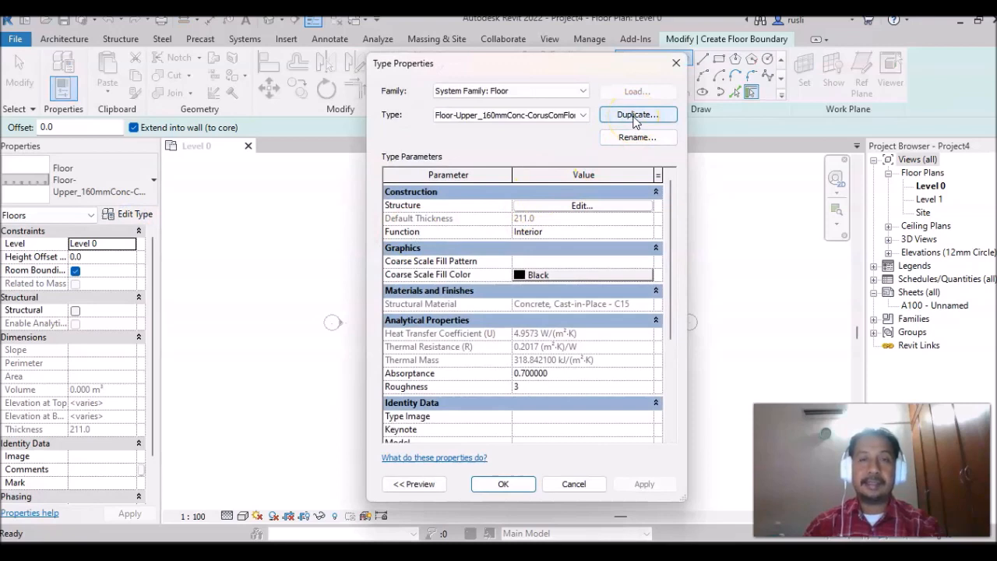
pyautogui.click(636, 116)
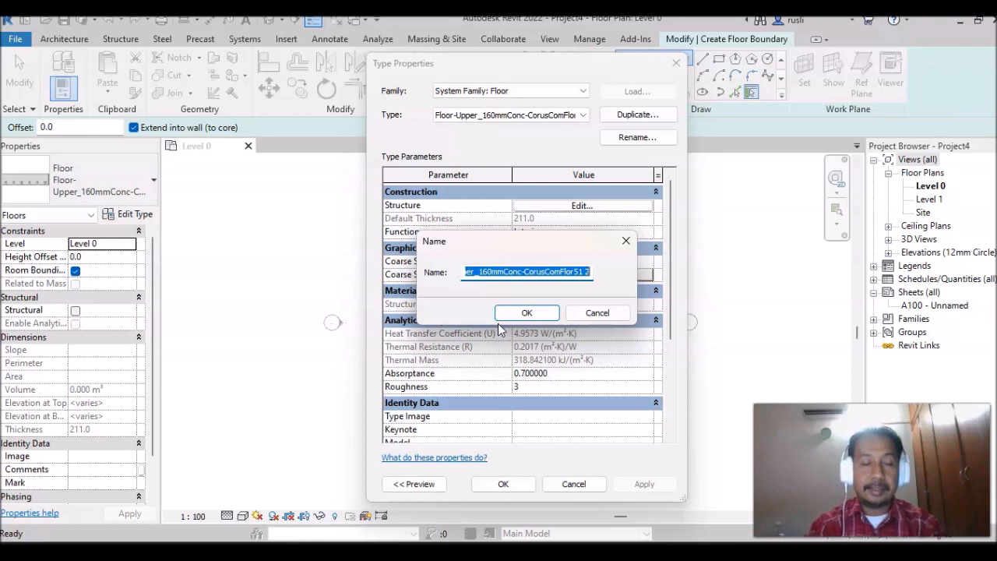
pyautogui.write('150mm')
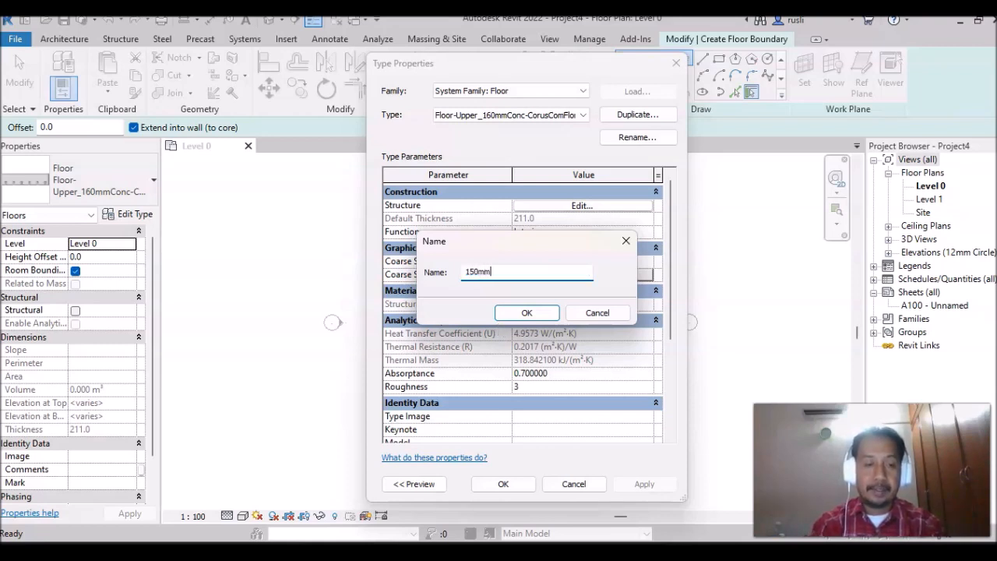
pyautogui.write(' RC ')
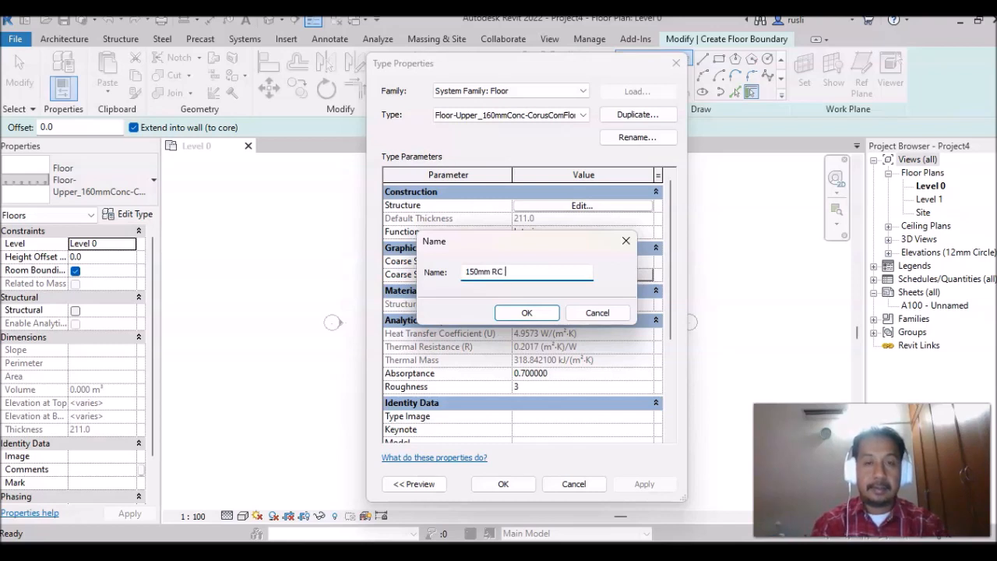
pyautogui.write('Slab')
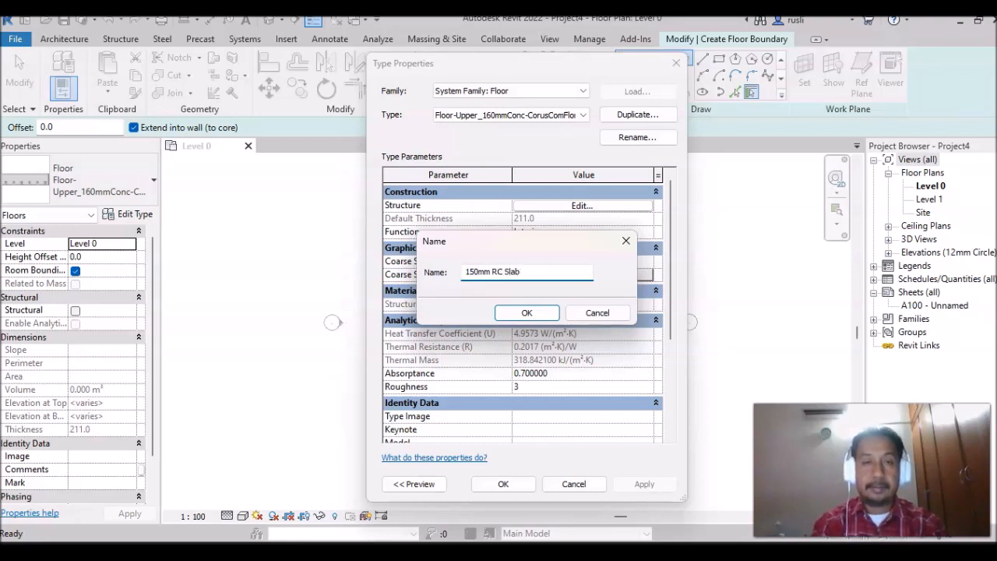
pyautogui.write(' with')
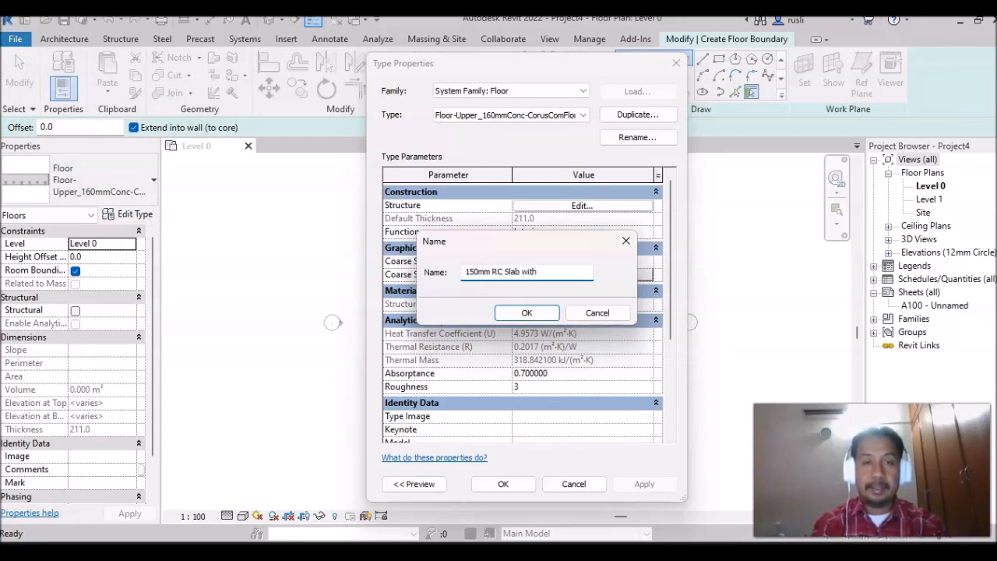
pyautogui.write(' 20mm tile')
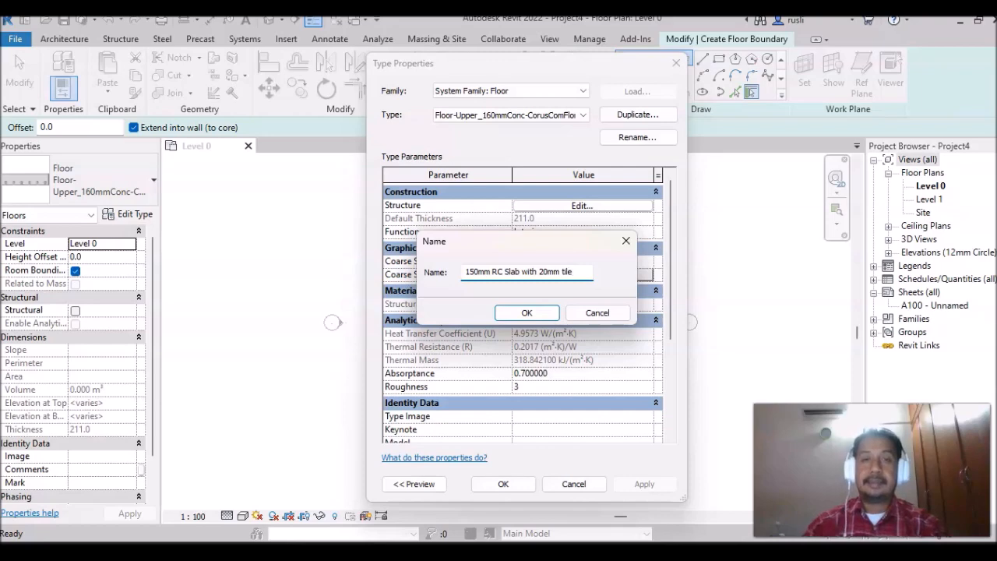
pyautogui.click(528, 313)
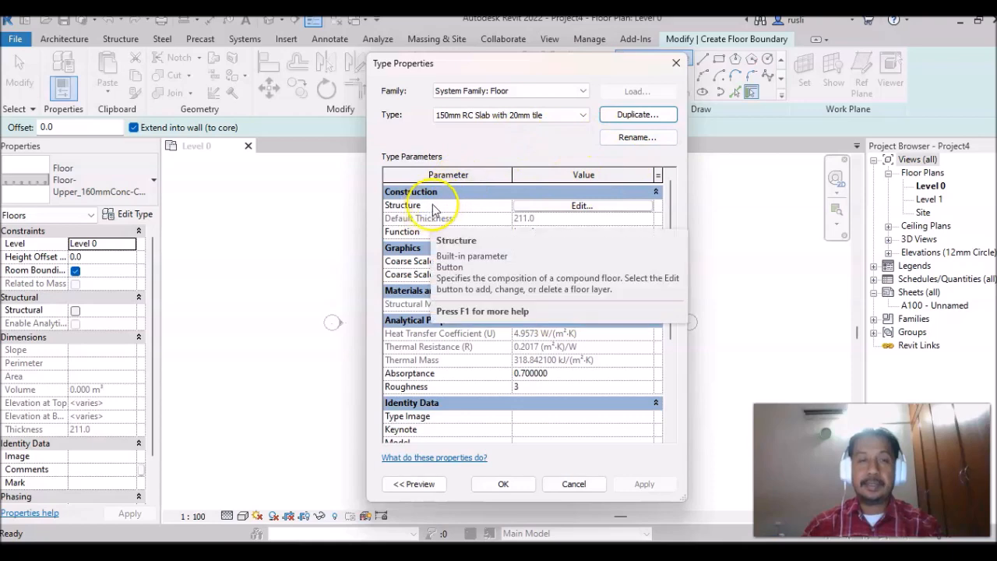
# Step: In the new floor type's structure, move the concrete layer above the core boundary and set its function to Finish 1 [4]
pyautogui.click(580, 206)
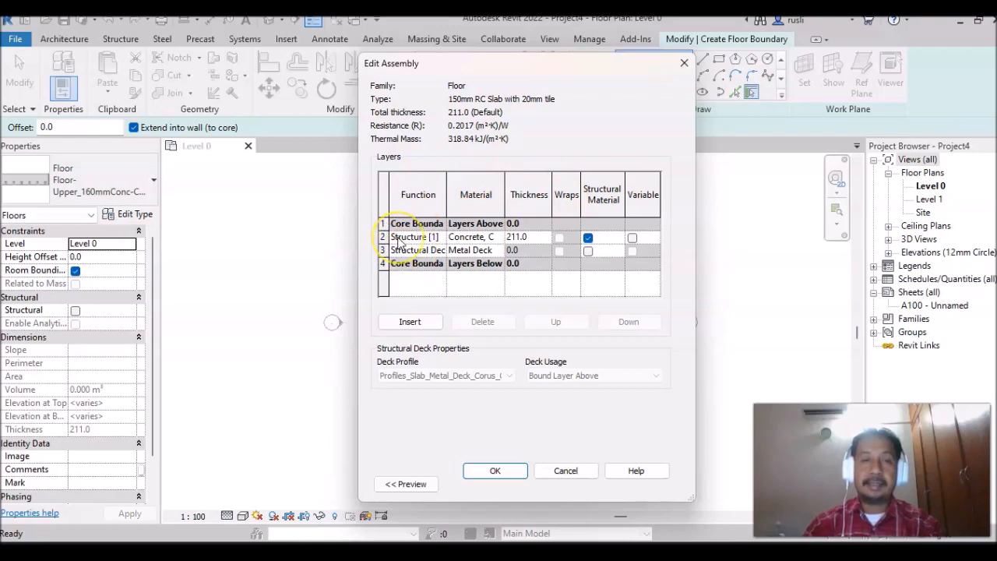
pyautogui.click(397, 238)
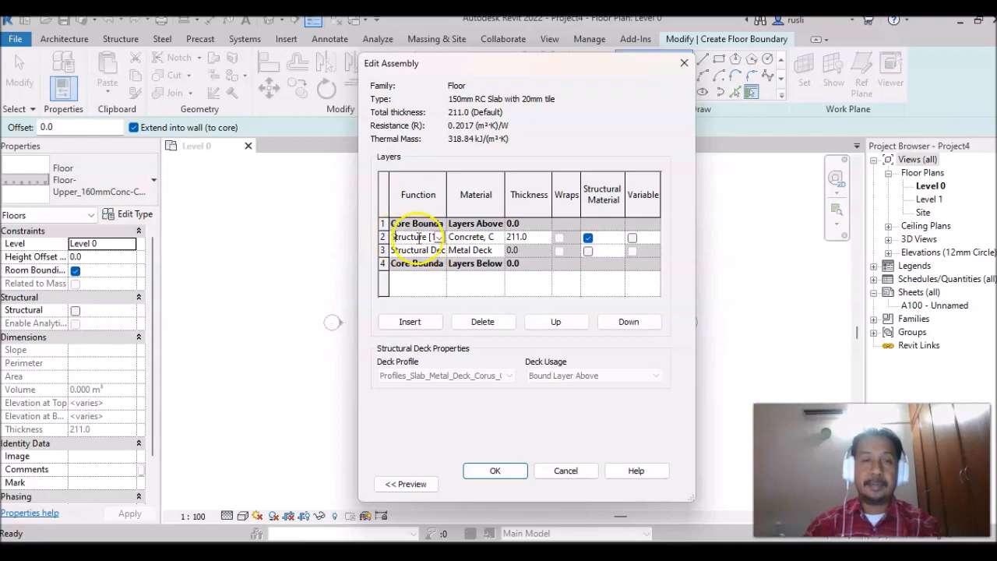
pyautogui.click(556, 322)
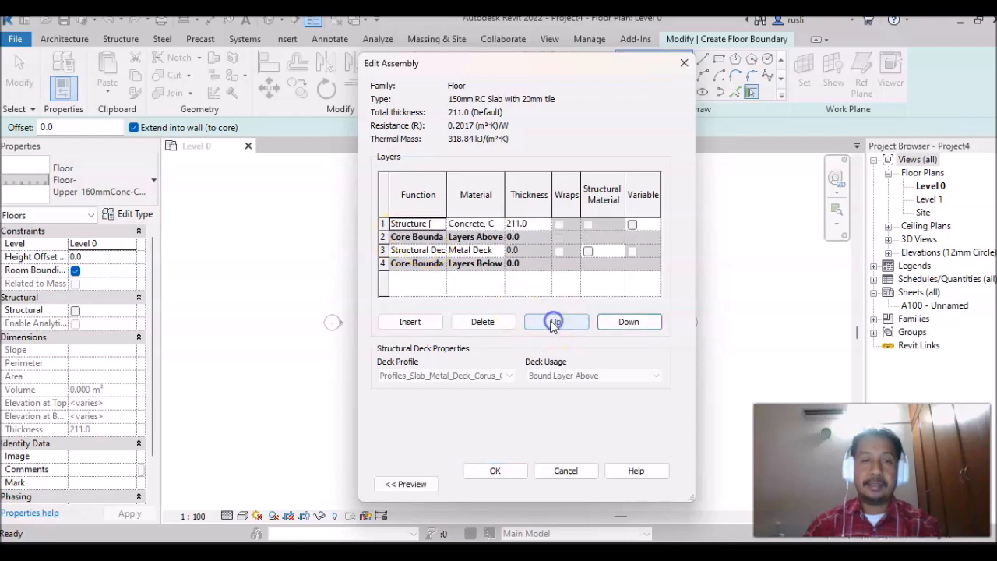
pyautogui.click(419, 224)
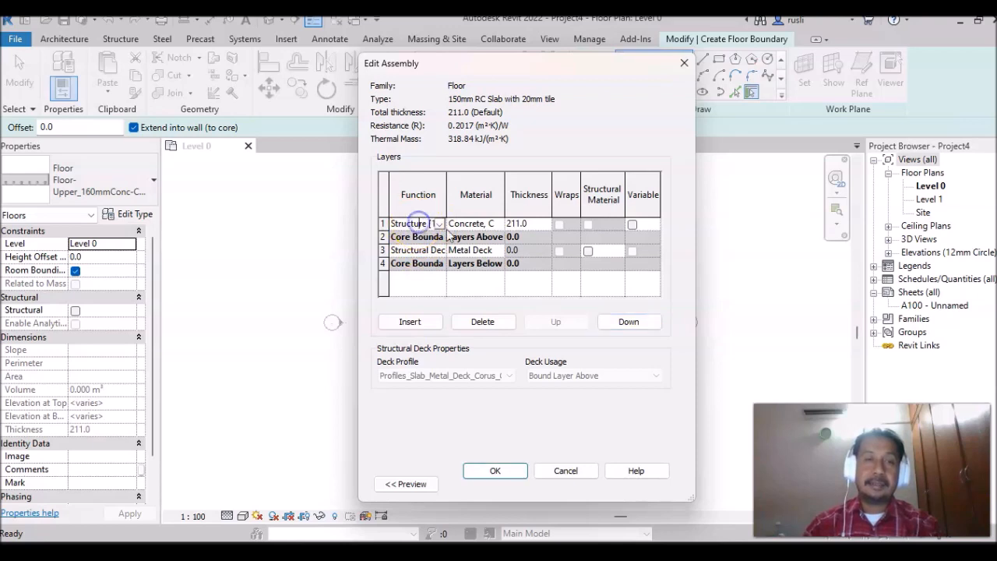
pyautogui.click(439, 224)
pyautogui.click(425, 270)
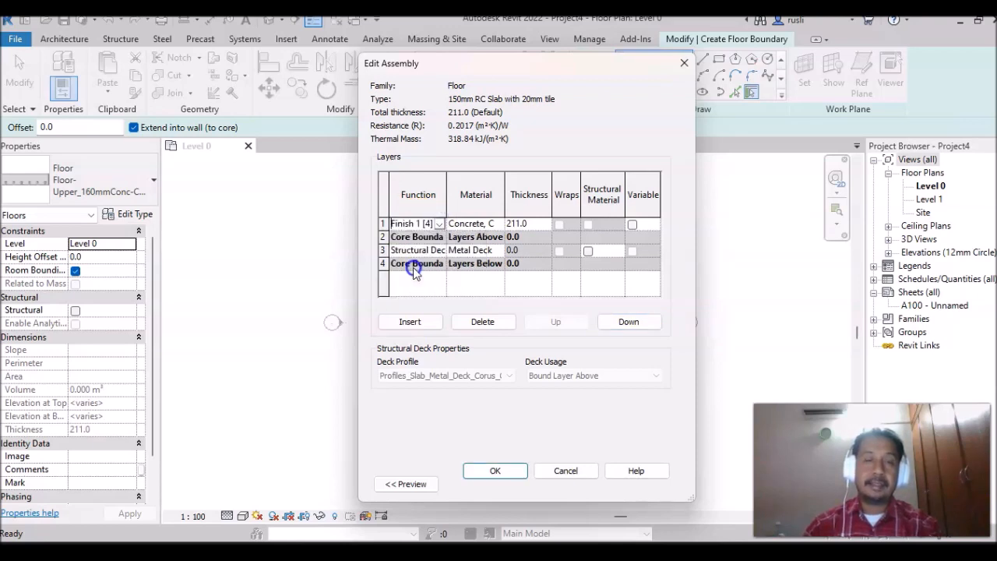
# Step: Change the metal deck layer's function to Structure [1]
pyautogui.click(418, 251)
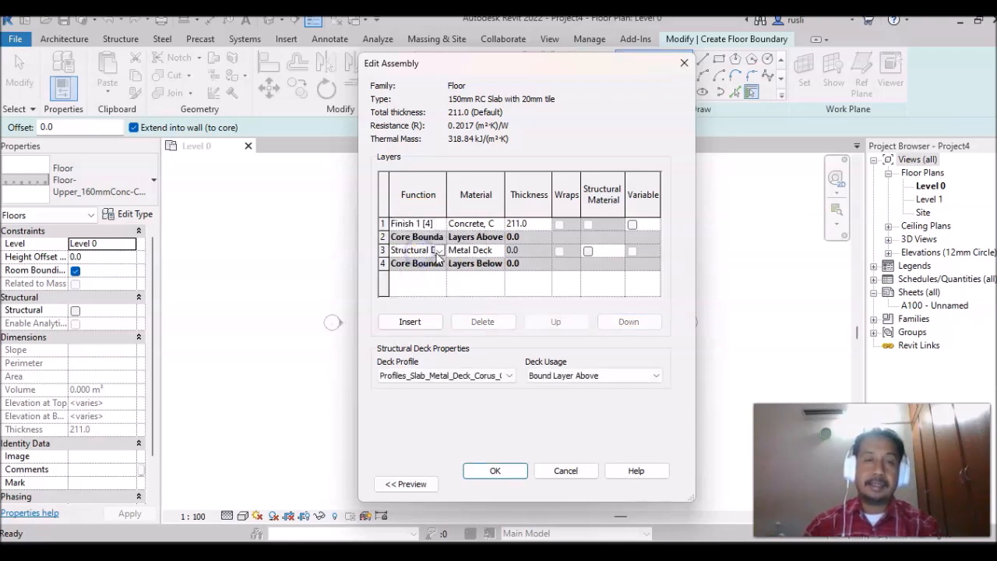
pyautogui.click(439, 251)
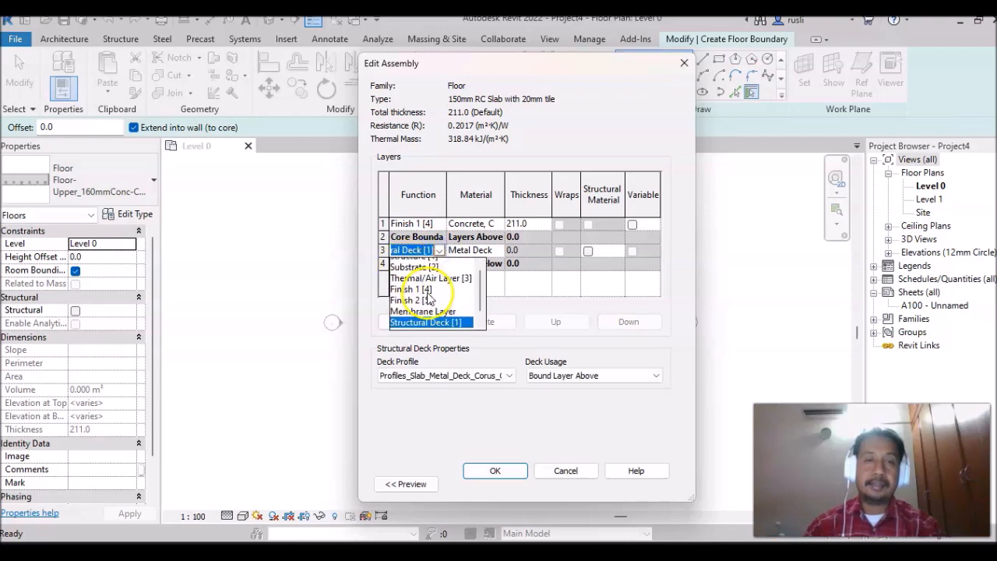
pyautogui.click(412, 264)
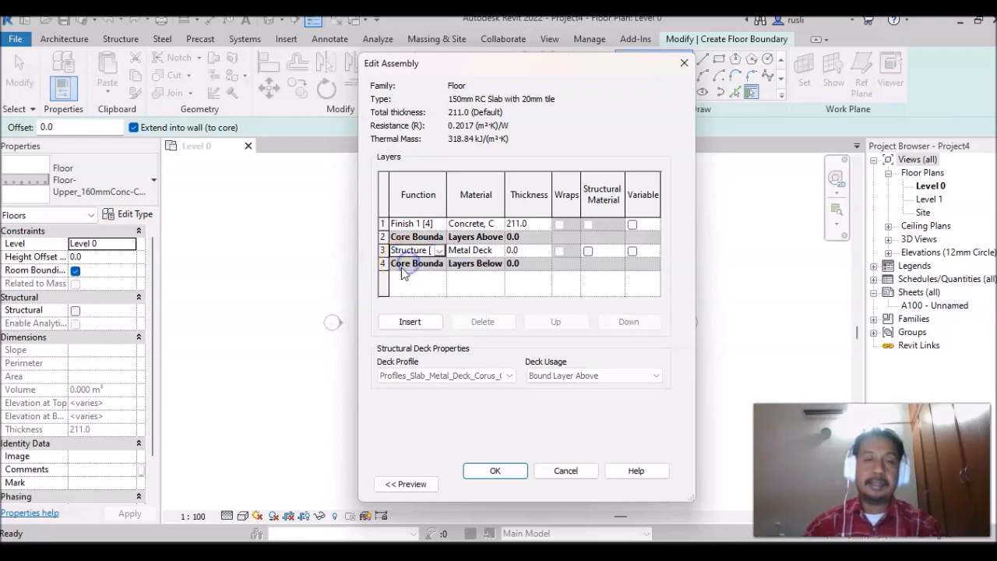
pyautogui.click(409, 224)
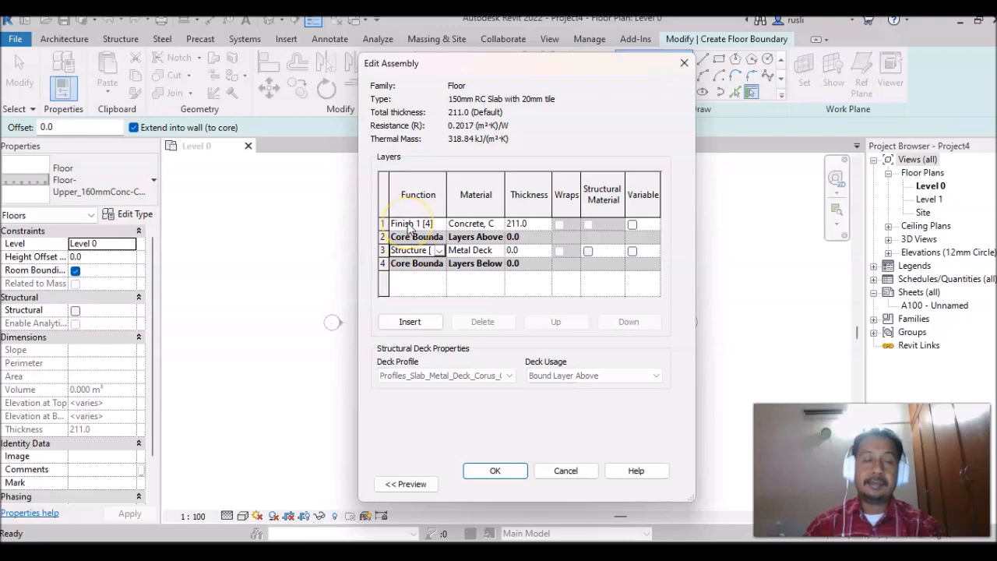
pyautogui.click(411, 254)
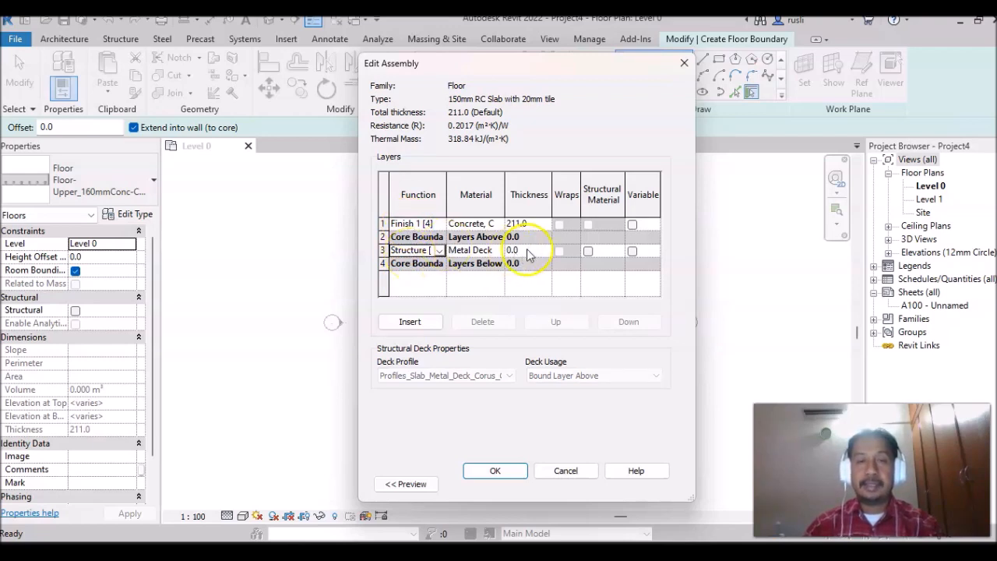
# Step: Set the layer thicknesses to 20 for the Finish 1 [4] layer and 150 for the Structure [1] layer
pyautogui.click(536, 223)
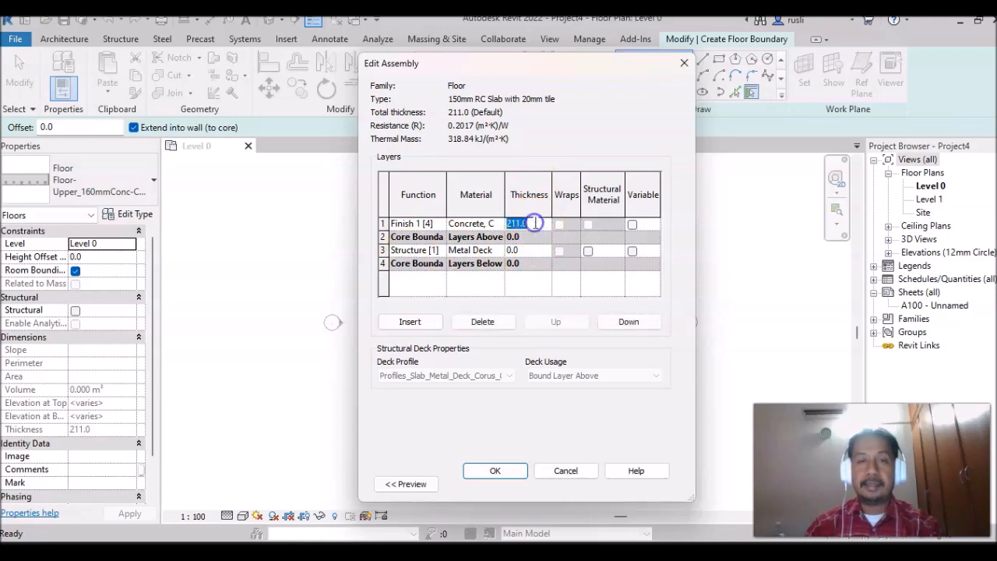
pyautogui.write('20')
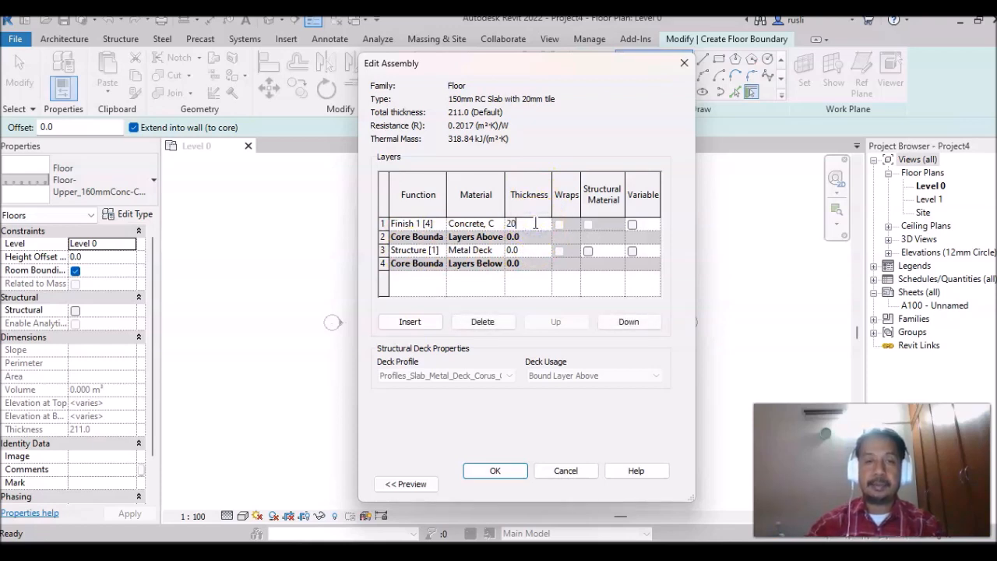
pyautogui.click(533, 250)
pyautogui.write('150')
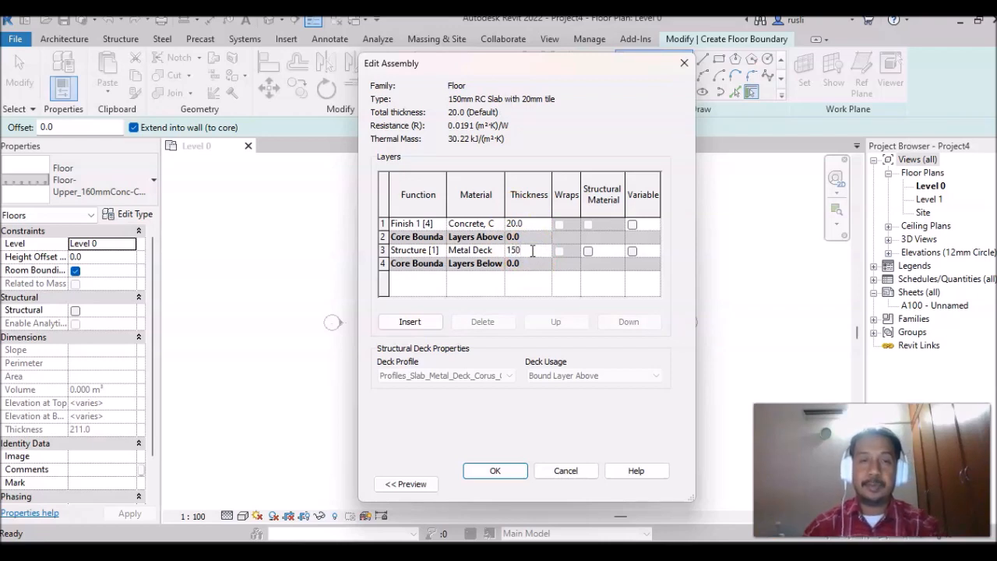
pyautogui.click(464, 240)
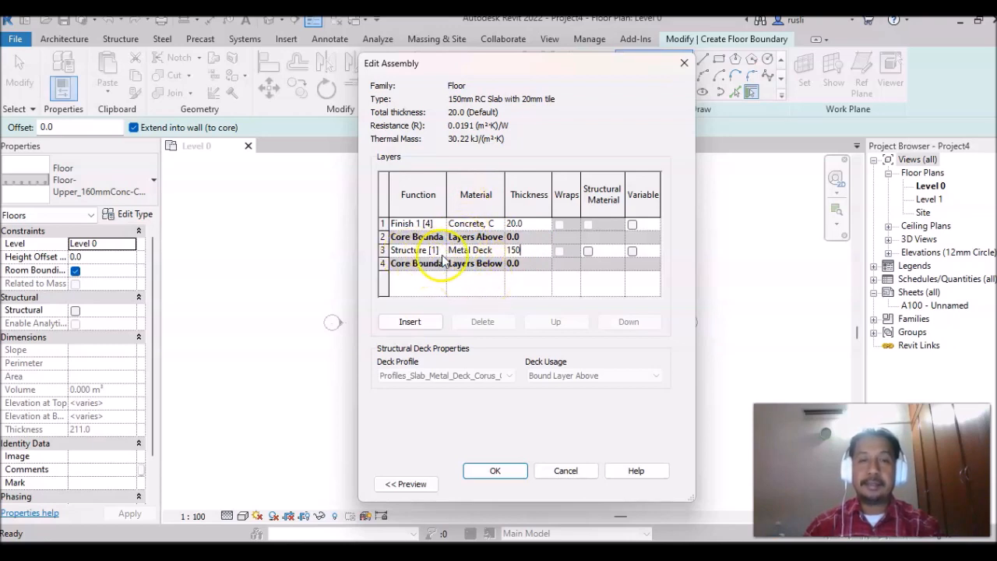
# Step: For the Structure [1] layer's material, duplicate Concrete, Cast-in-Place - C15 and name the copy "RC Slab"
pyautogui.click(490, 256)
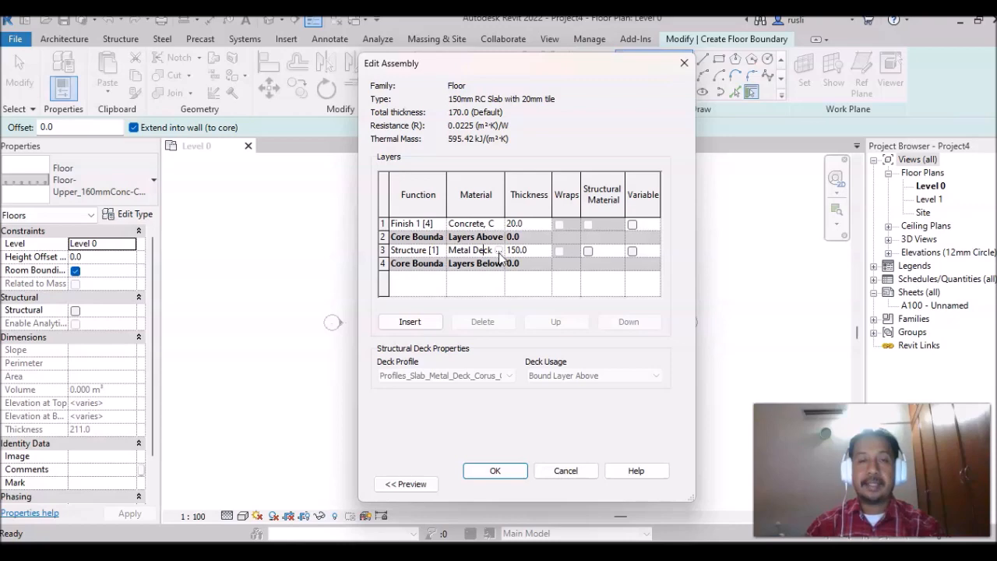
pyautogui.click(500, 251)
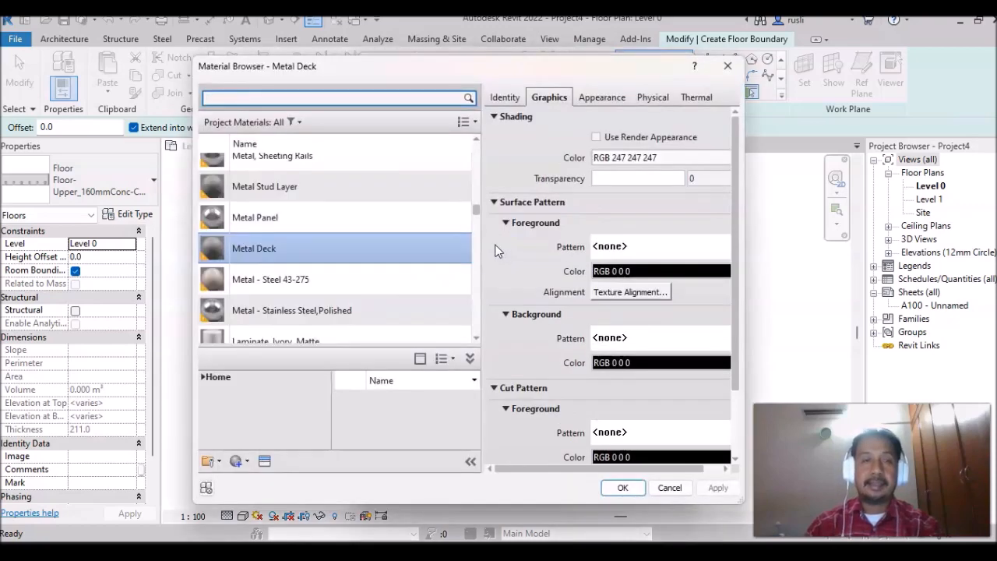
pyautogui.scroll(-3, 339, 246)
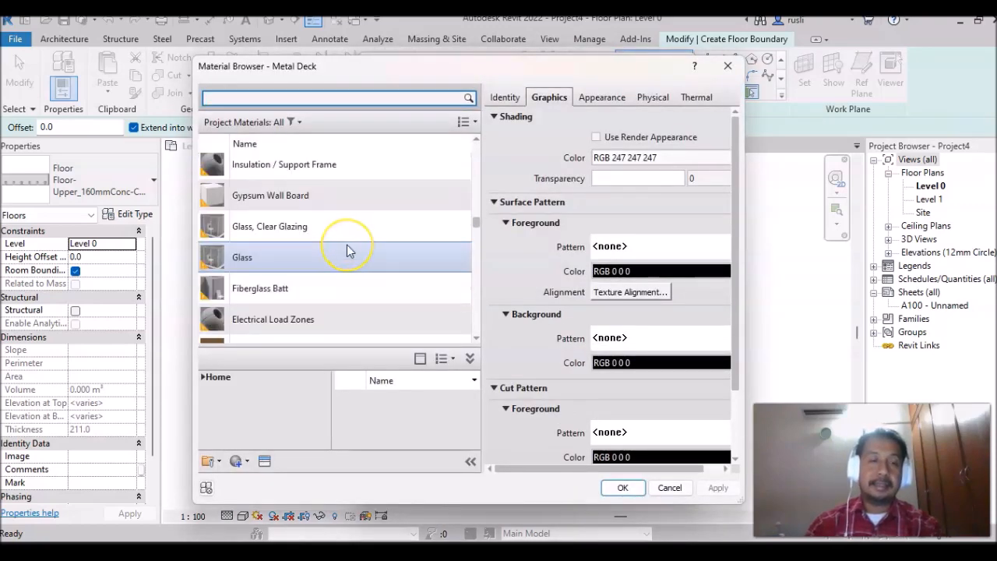
pyautogui.scroll(-6, 349, 249)
pyautogui.scroll(3, 347, 251)
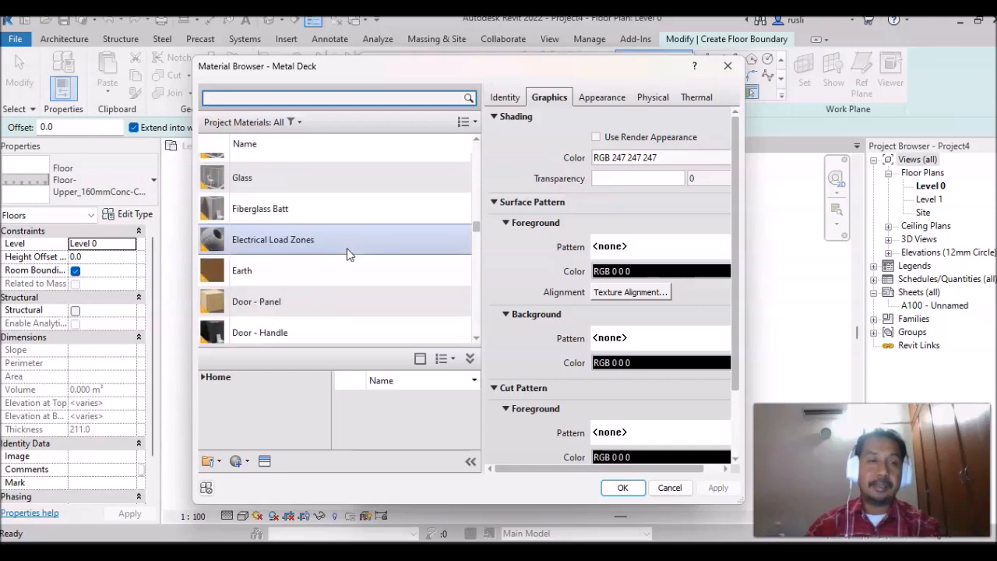
pyautogui.scroll(-8, 348, 257)
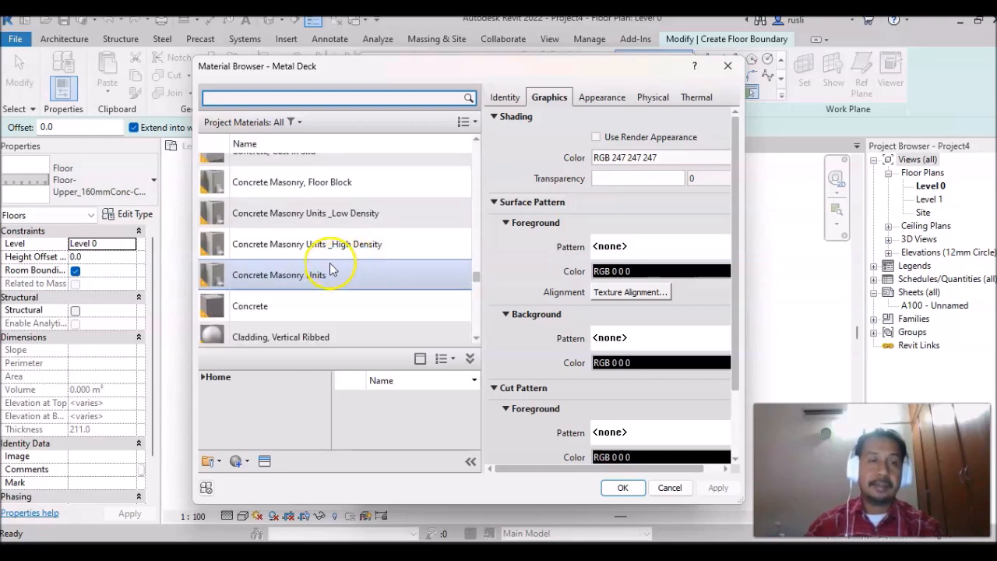
pyautogui.scroll(5, 335, 265)
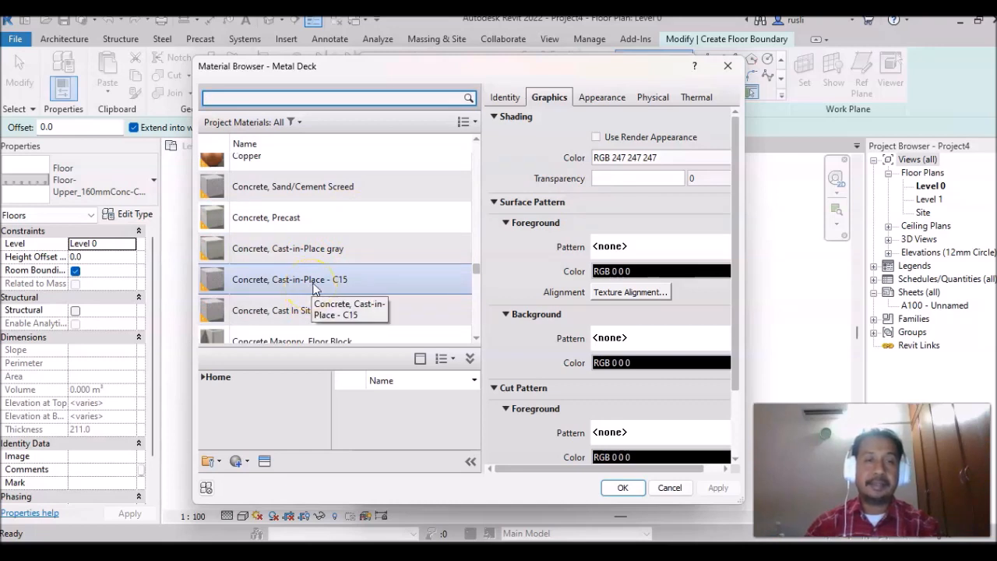
pyautogui.click(265, 284)
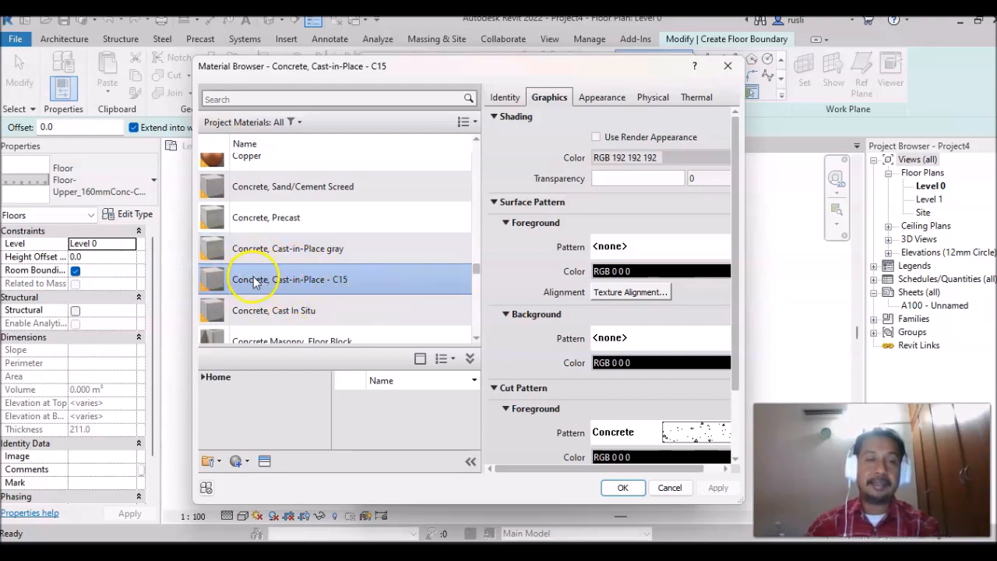
pyautogui.scroll(-1, 254, 282)
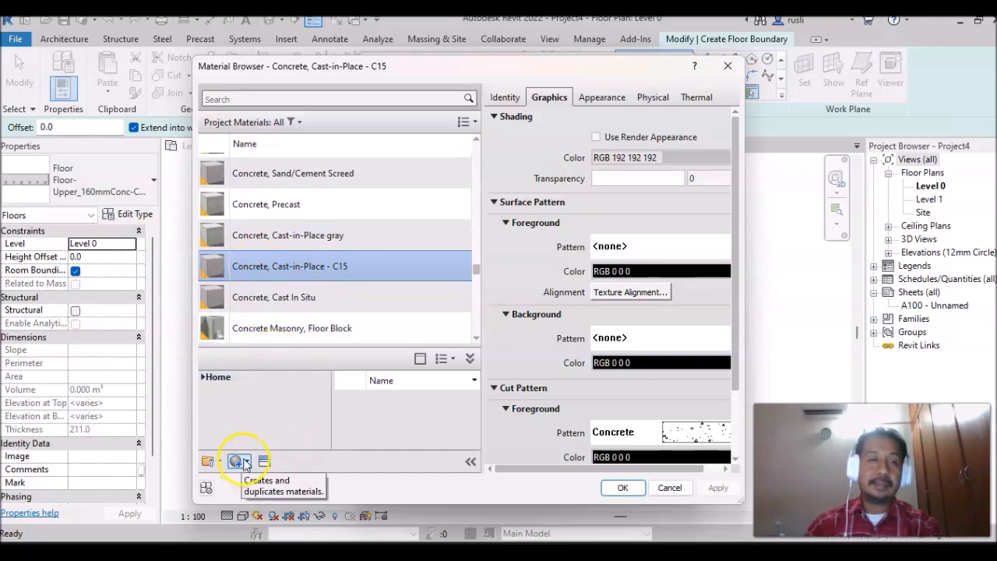
pyautogui.click(247, 463)
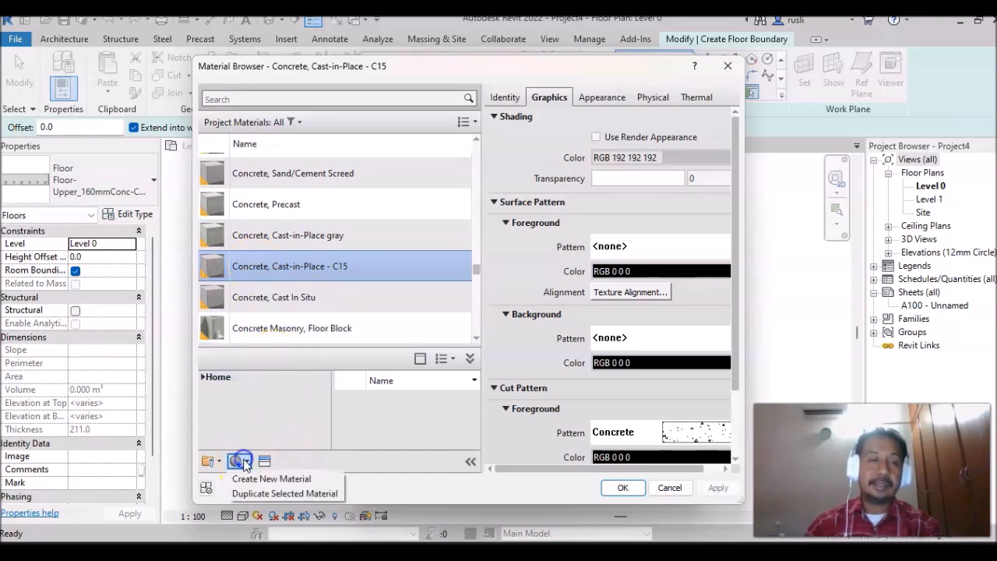
pyautogui.click(262, 495)
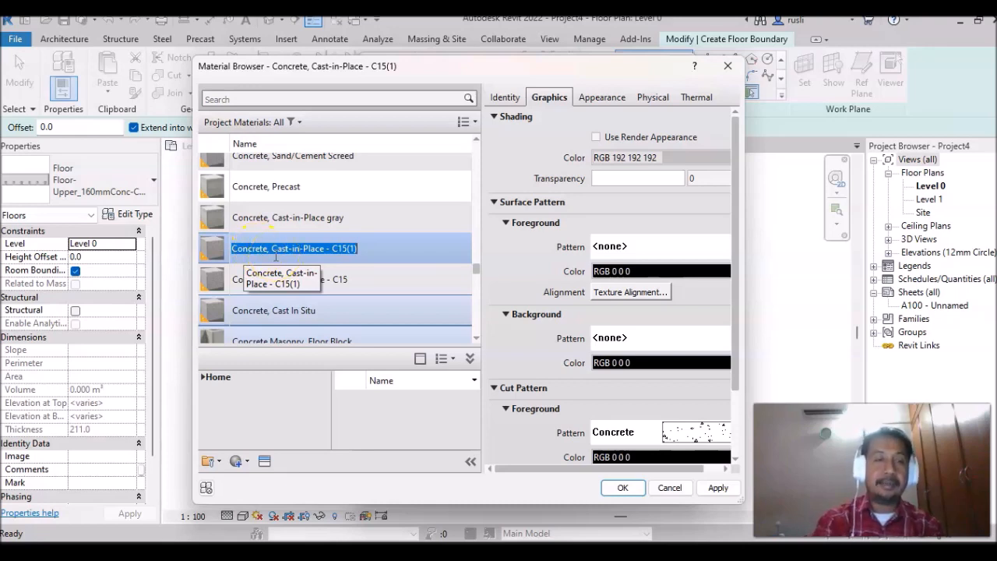
pyautogui.write('RC Slab')
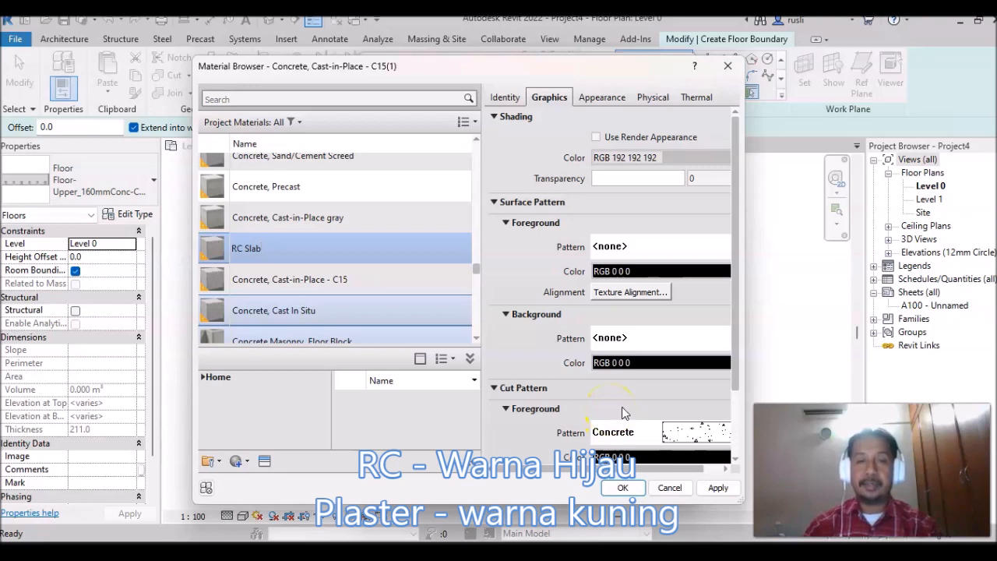
# Step: Set the RC Slab material's shading color to light yellow, RGB 255-255-128
pyautogui.click(590, 168)
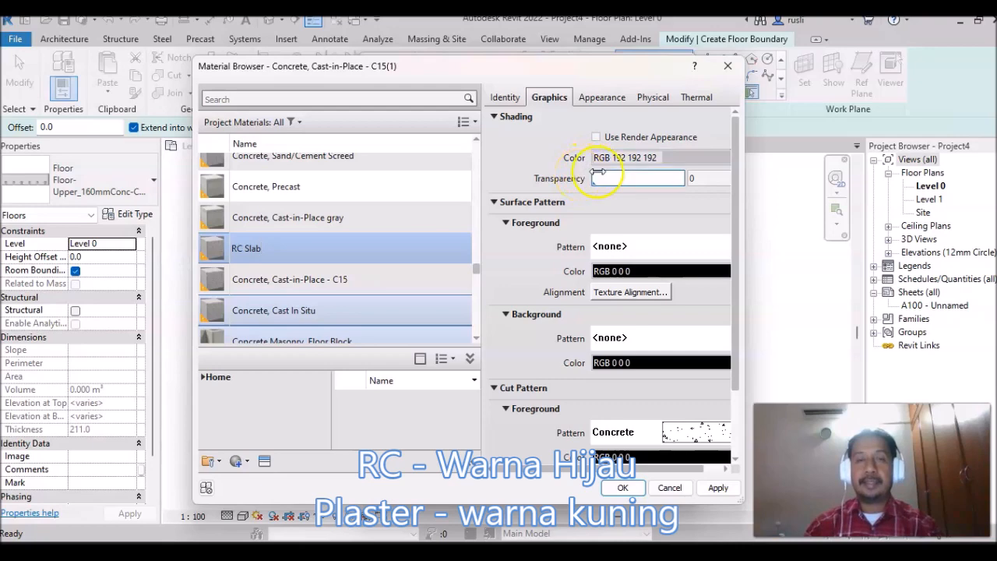
pyautogui.click(683, 160)
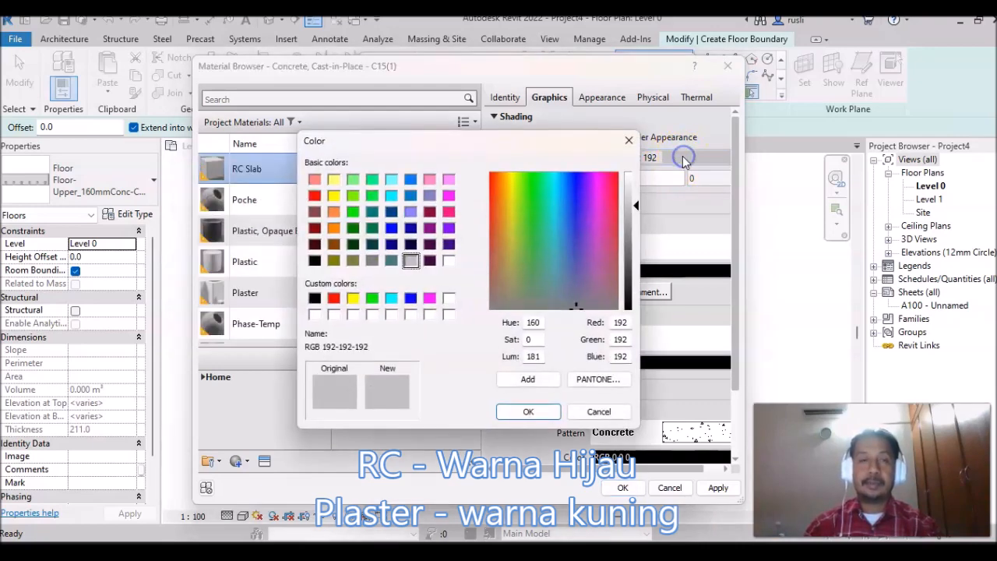
pyautogui.click(334, 179)
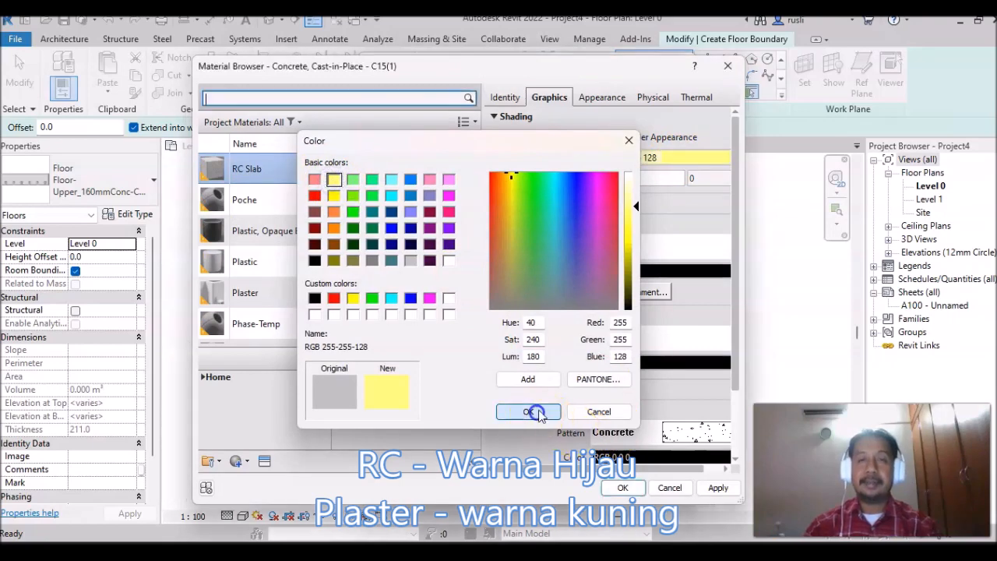
pyautogui.click(537, 415)
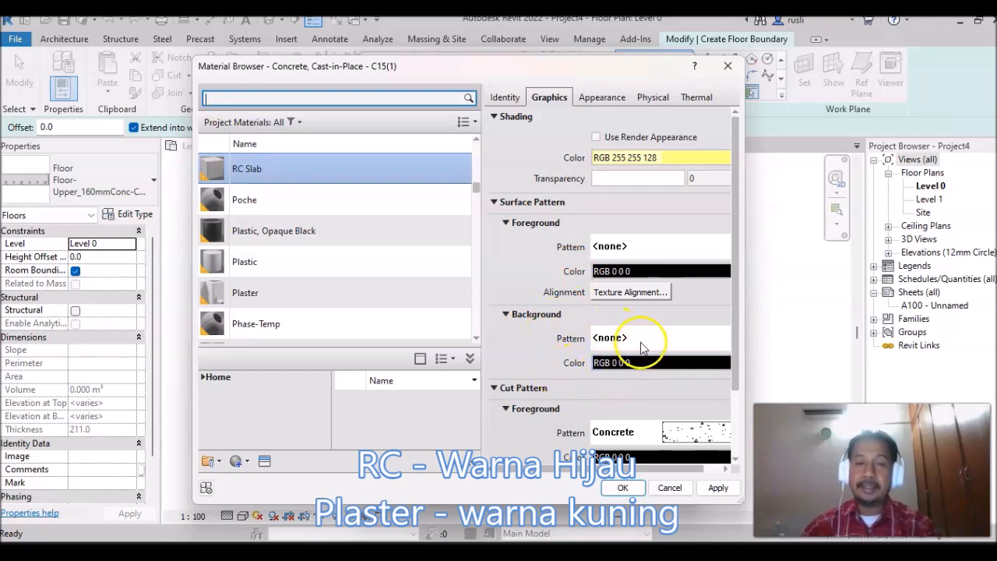
# Step: Give the RC Slab material's surface background a solid fill pattern in light yellow, RGB 255-255-128
pyautogui.click(664, 339)
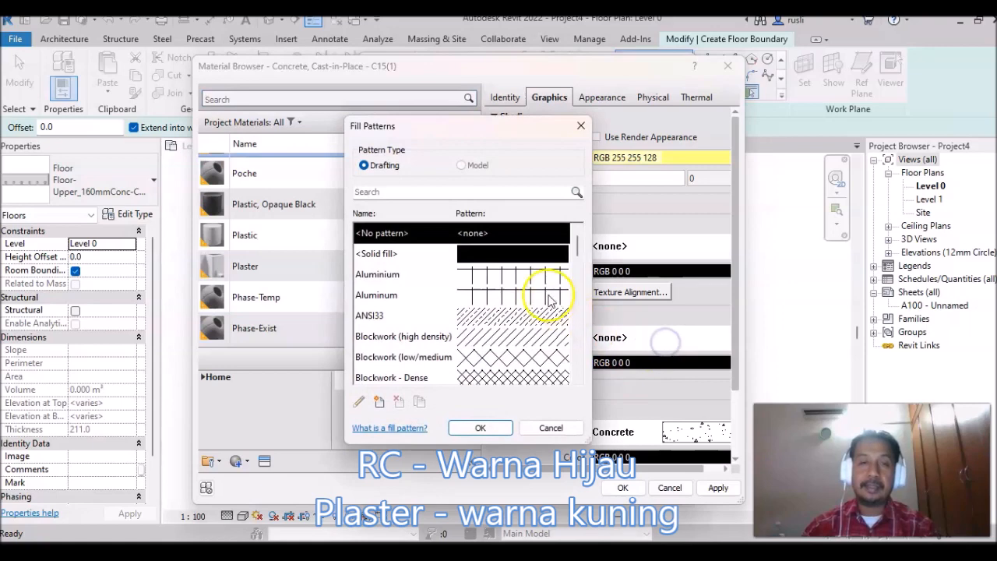
pyautogui.click(513, 256)
pyautogui.click(485, 427)
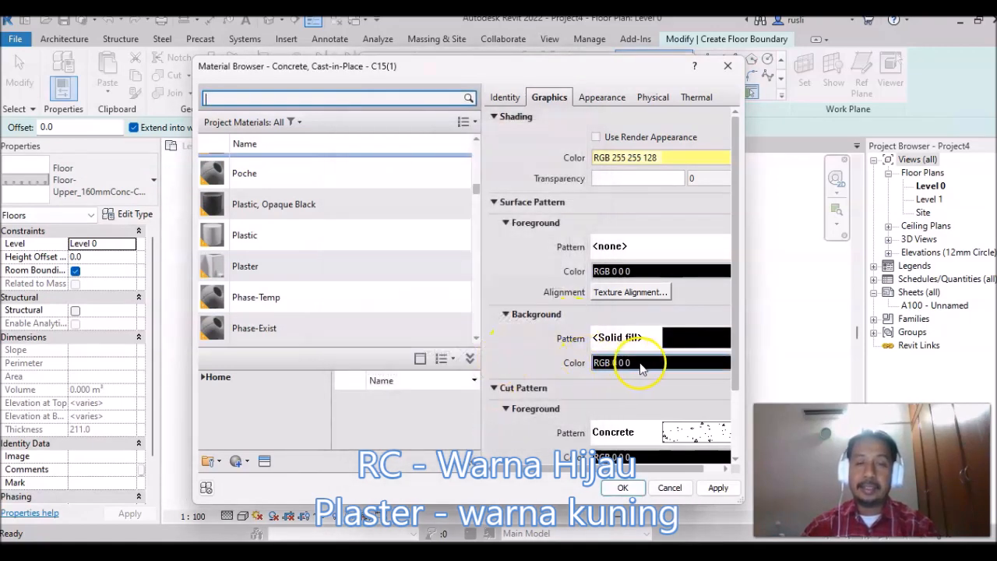
pyautogui.click(651, 364)
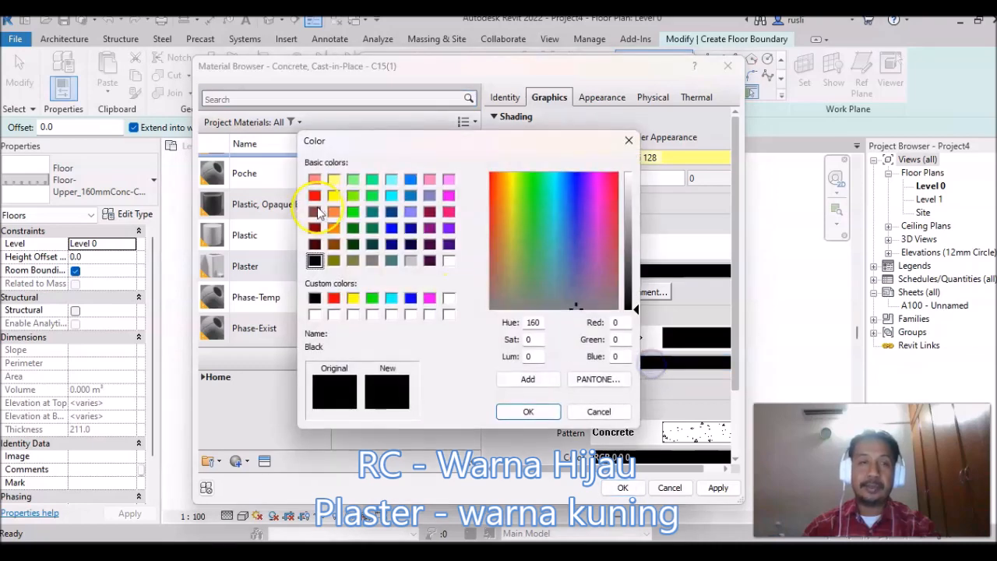
pyautogui.click(334, 180)
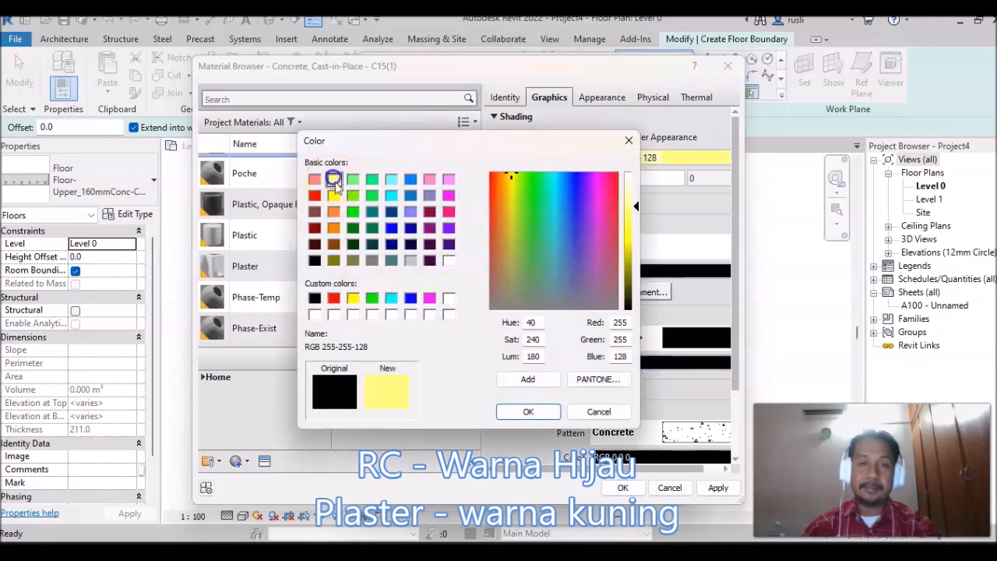
pyautogui.click(527, 411)
# Step: Give the RC Slab material's cut background a solid fill in green, RGB 0-255-0, and assign the material to the Structure [1] layer
pyautogui.scroll(-2, 534, 375)
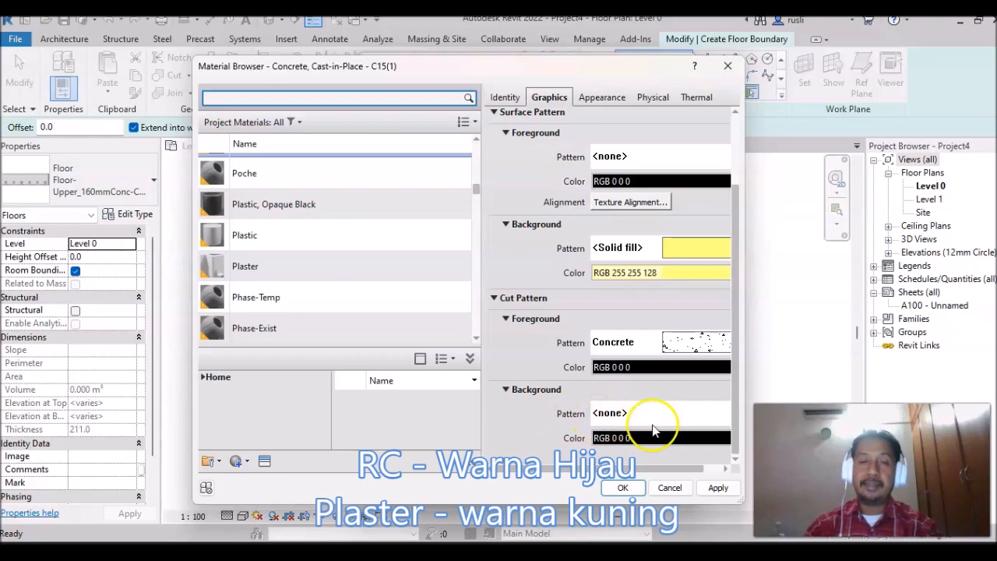
pyautogui.click(646, 413)
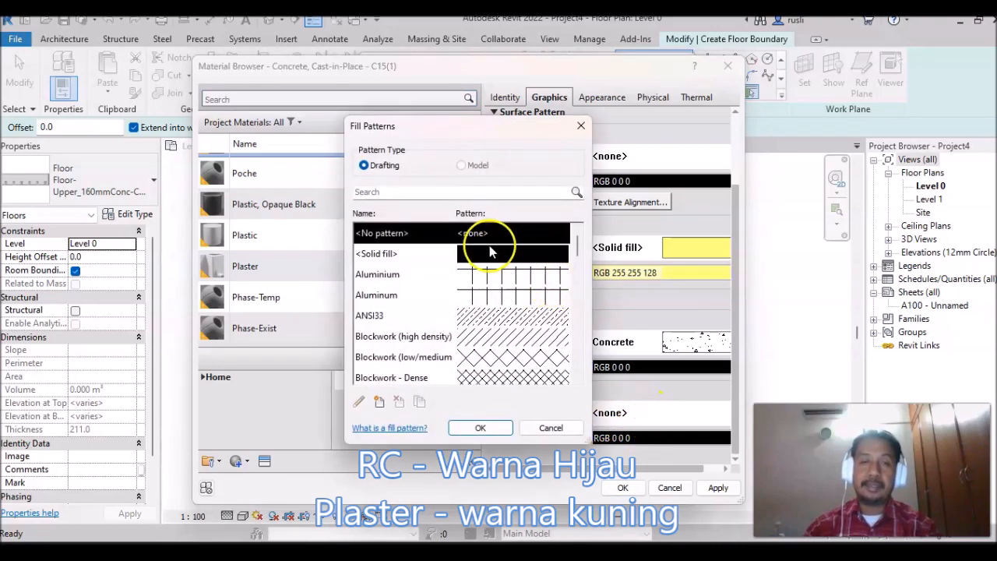
pyautogui.click(494, 254)
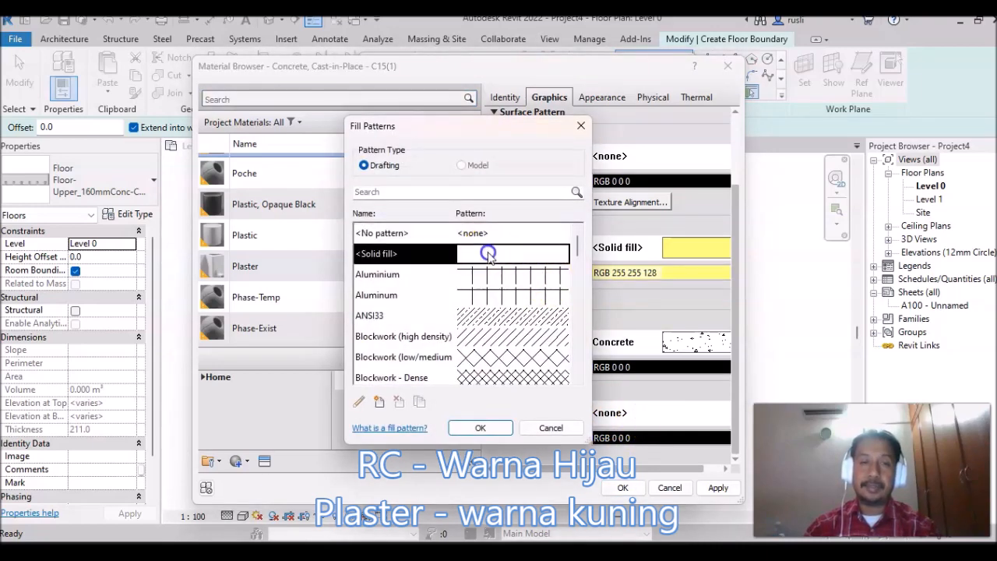
pyautogui.click(479, 430)
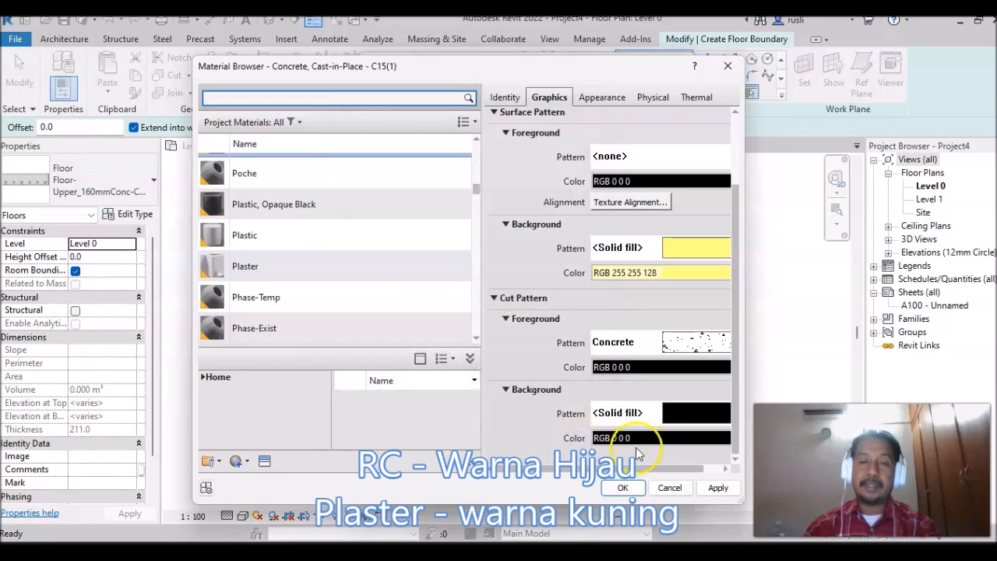
pyautogui.click(623, 438)
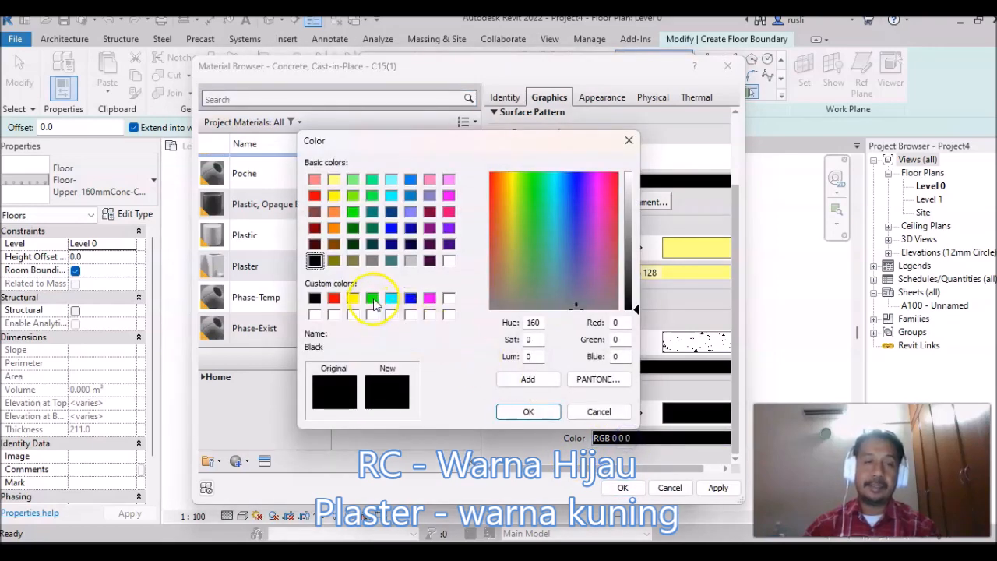
pyautogui.click(373, 299)
pyautogui.click(530, 412)
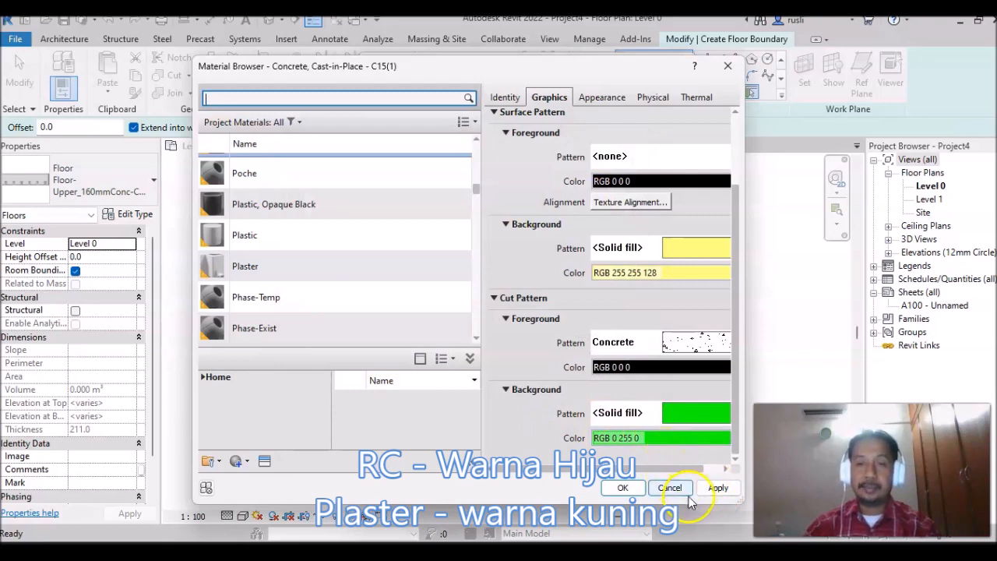
pyautogui.click(717, 488)
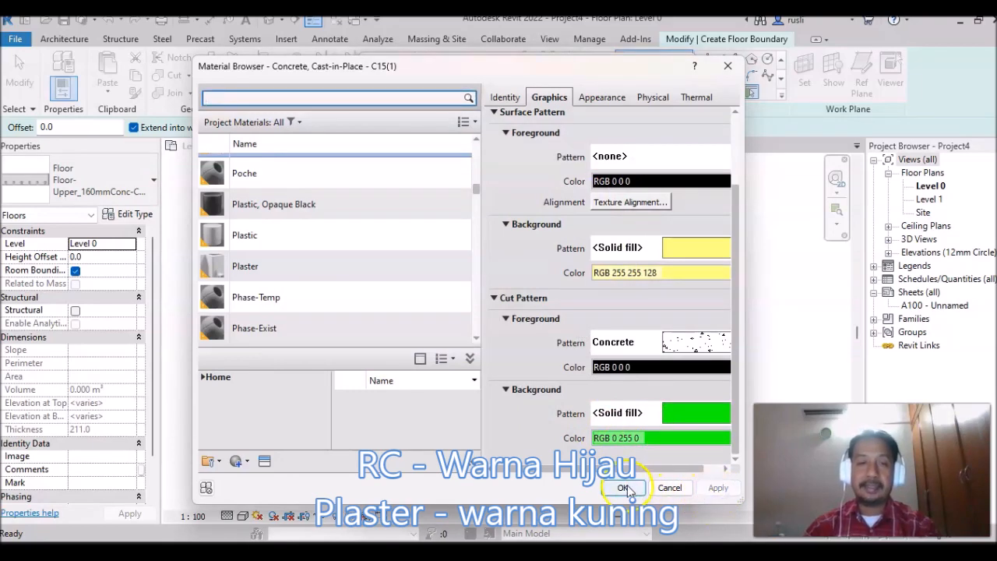
pyautogui.click(625, 488)
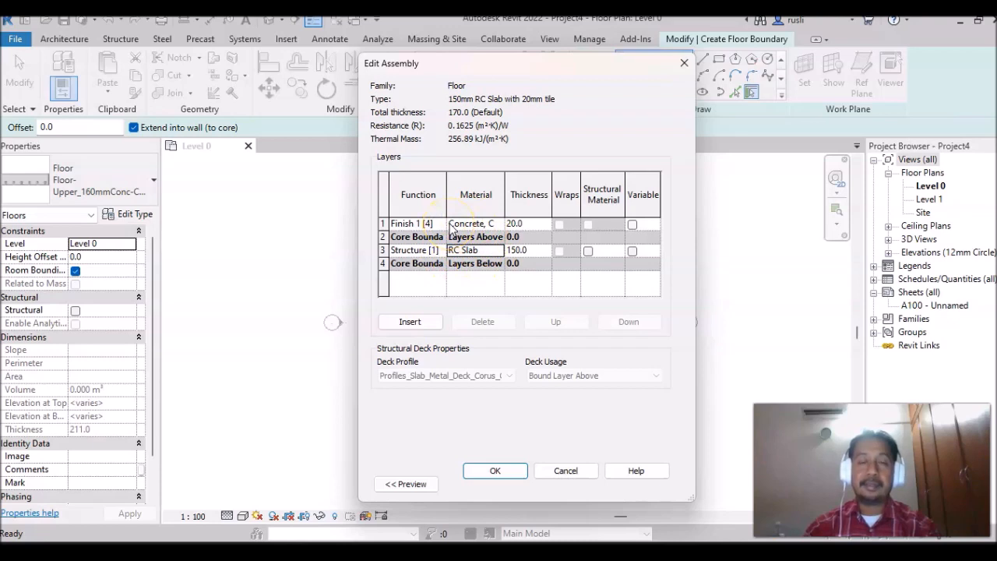
# Step: For the Finish 1 [4] layer's material, add Tiles 25 x 25 from the AEC Materials library to the project materials
pyautogui.click(496, 225)
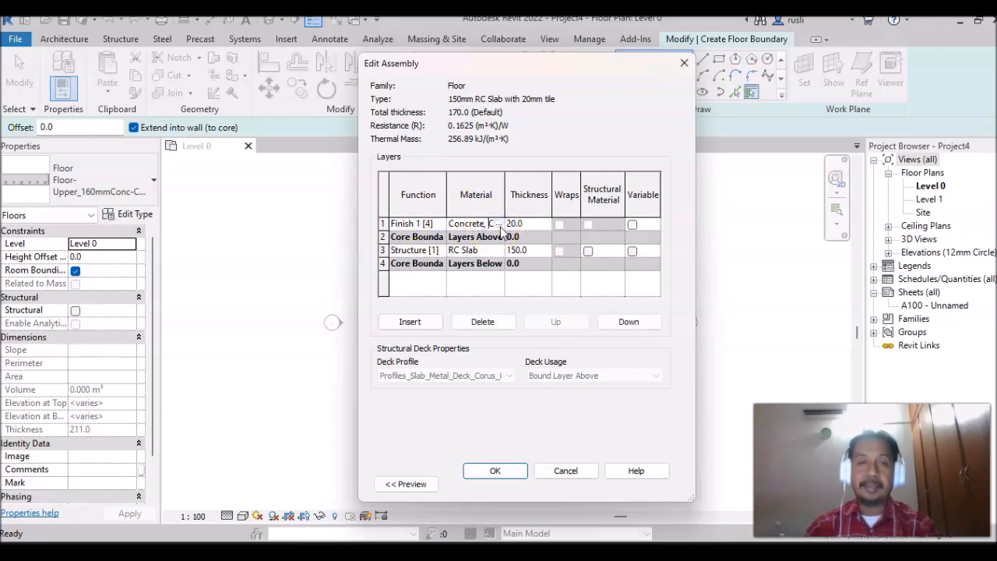
pyautogui.click(501, 224)
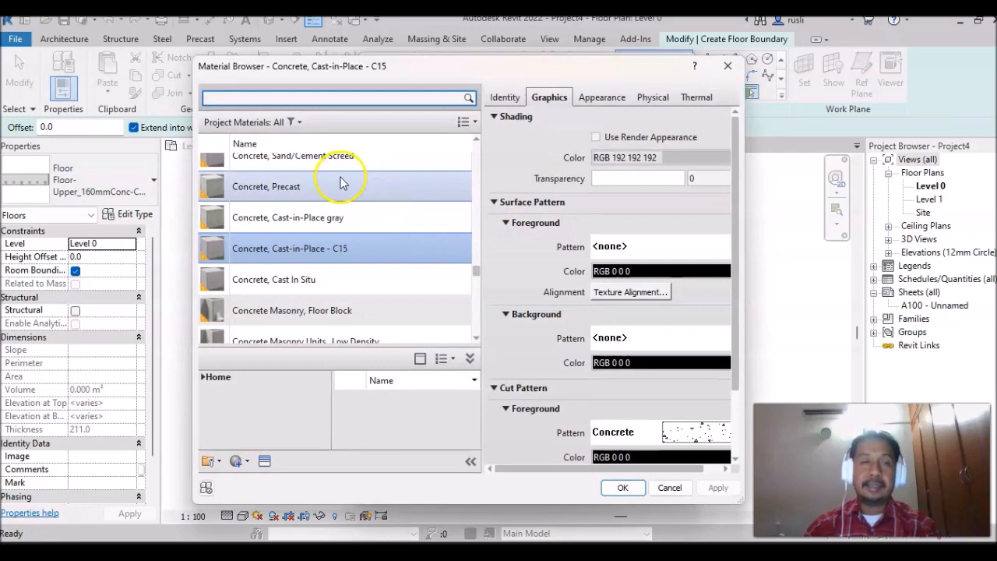
pyautogui.scroll(-12, 333, 234)
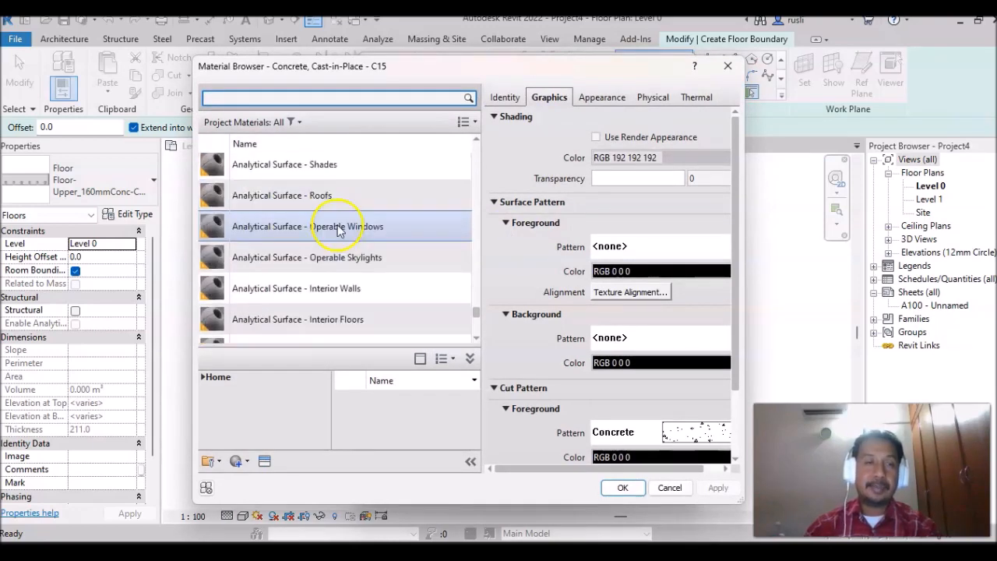
pyautogui.scroll(10, 350, 262)
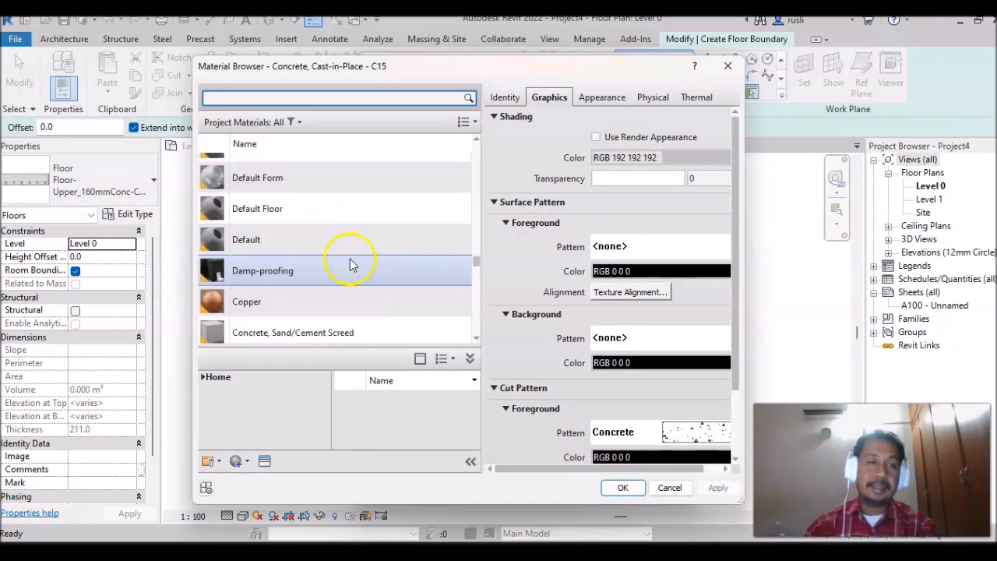
pyautogui.scroll(4, 352, 257)
pyautogui.scroll(-6, 343, 296)
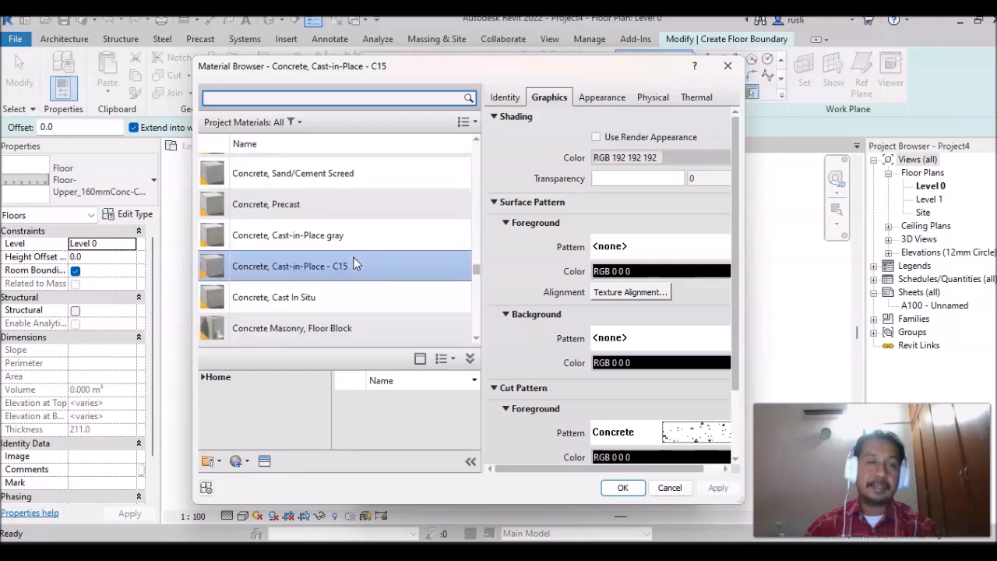
pyautogui.click(216, 380)
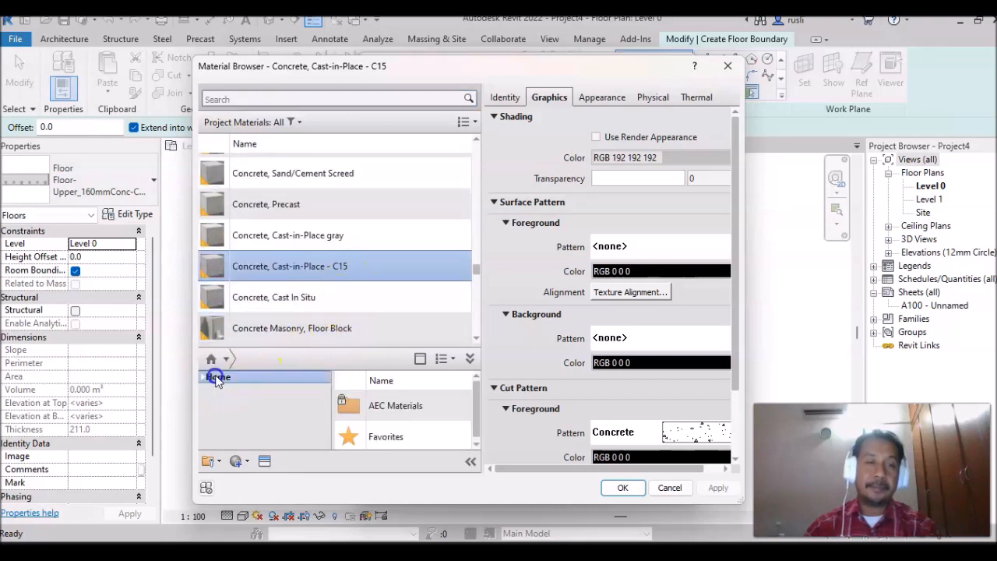
pyautogui.doubleClick(397, 411)
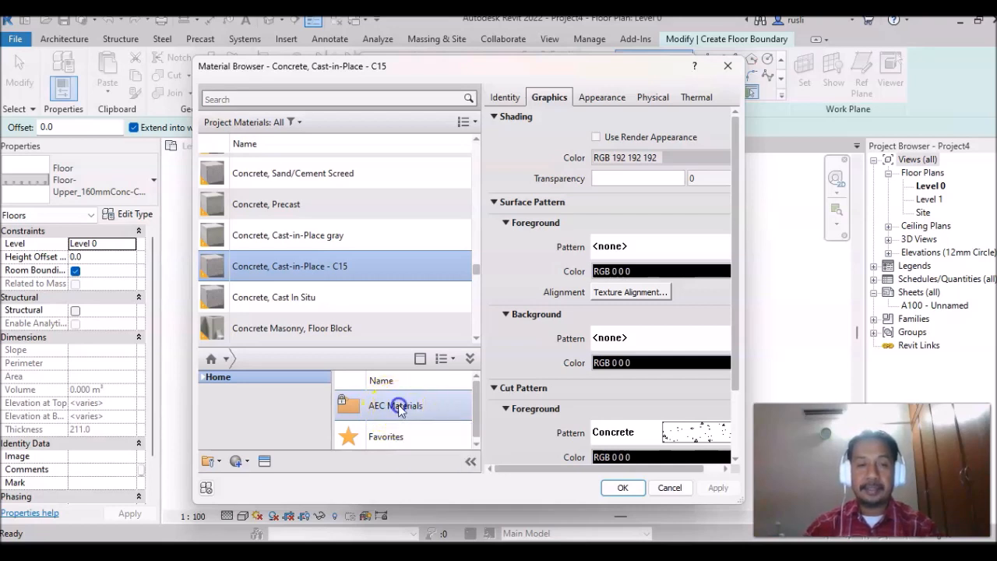
pyautogui.scroll(5, 399, 406)
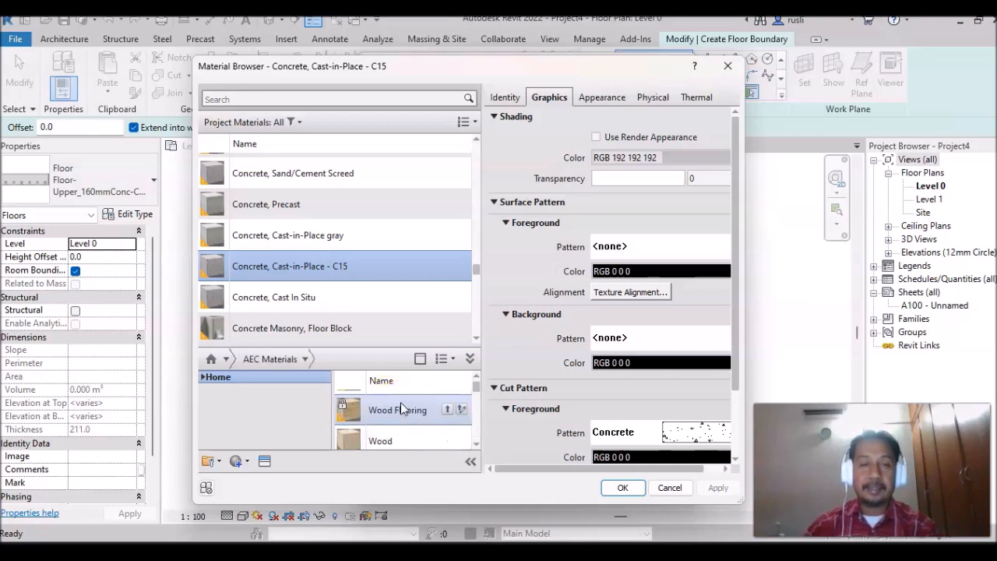
pyautogui.scroll(-4, 402, 408)
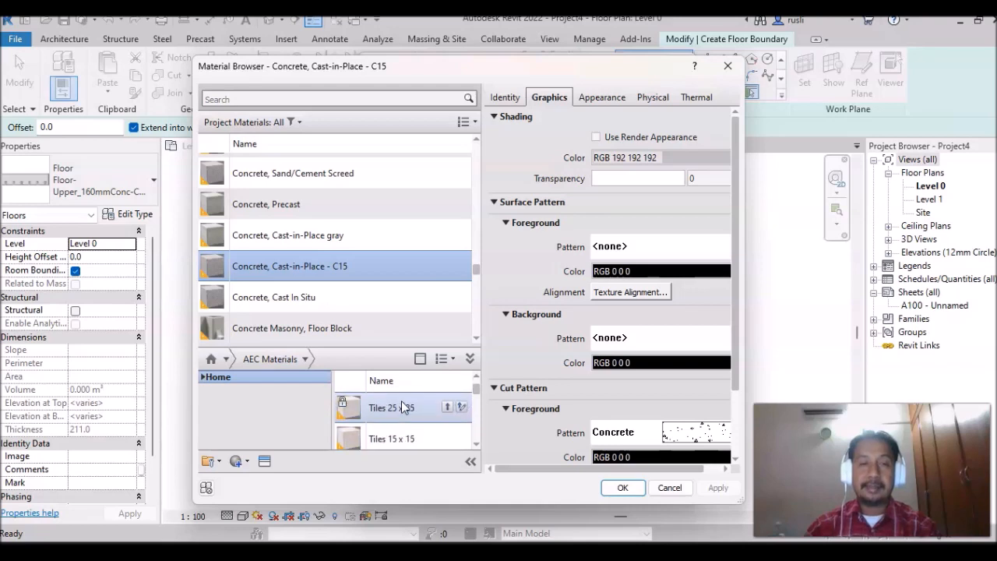
pyautogui.doubleClick(405, 415)
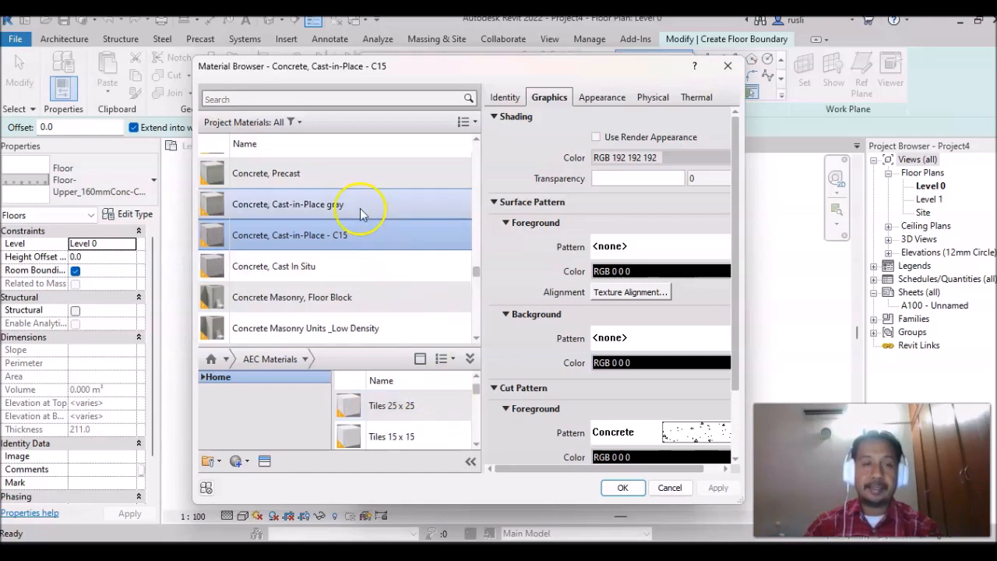
pyautogui.click(448, 407)
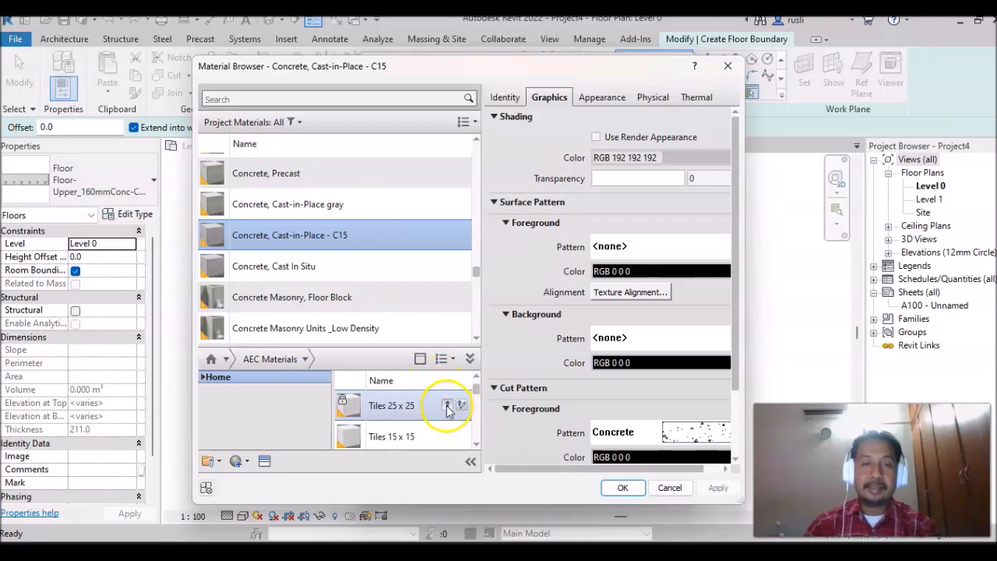
pyautogui.click(448, 404)
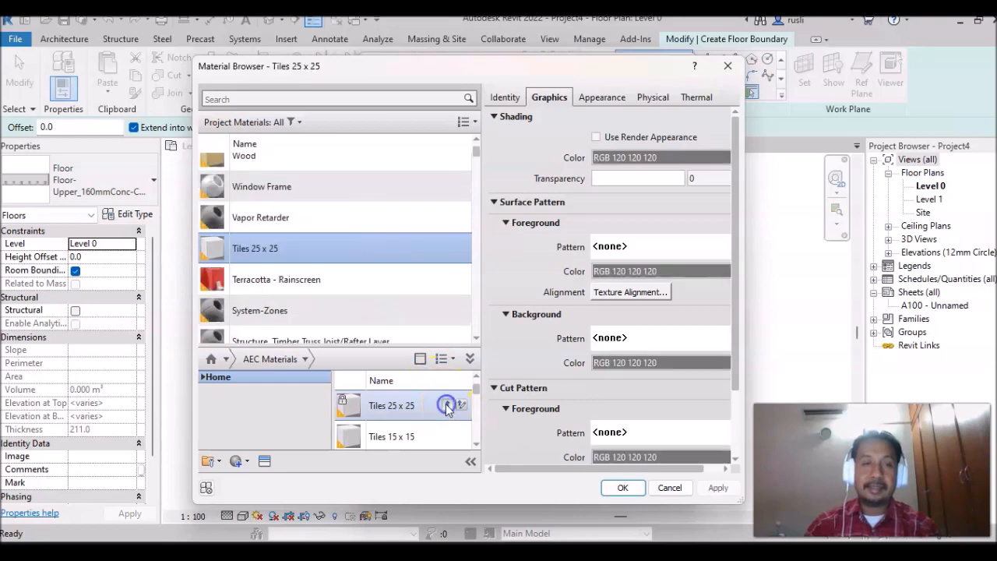
# Step: Duplicate the Tiles 25 x 25 material and name the copy "Tile 250 x 250"
pyautogui.click(272, 236)
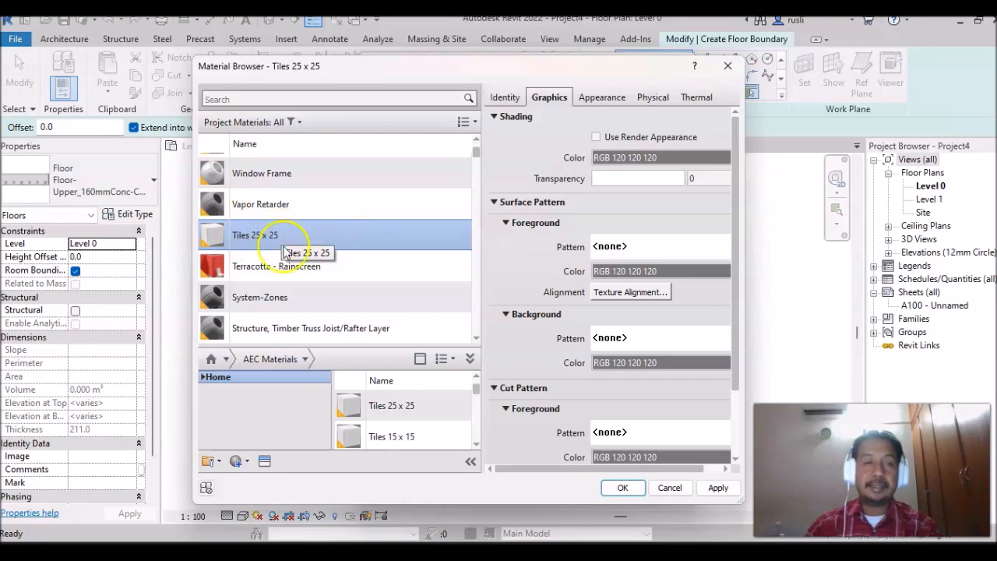
pyautogui.click(248, 463)
pyautogui.click(248, 463)
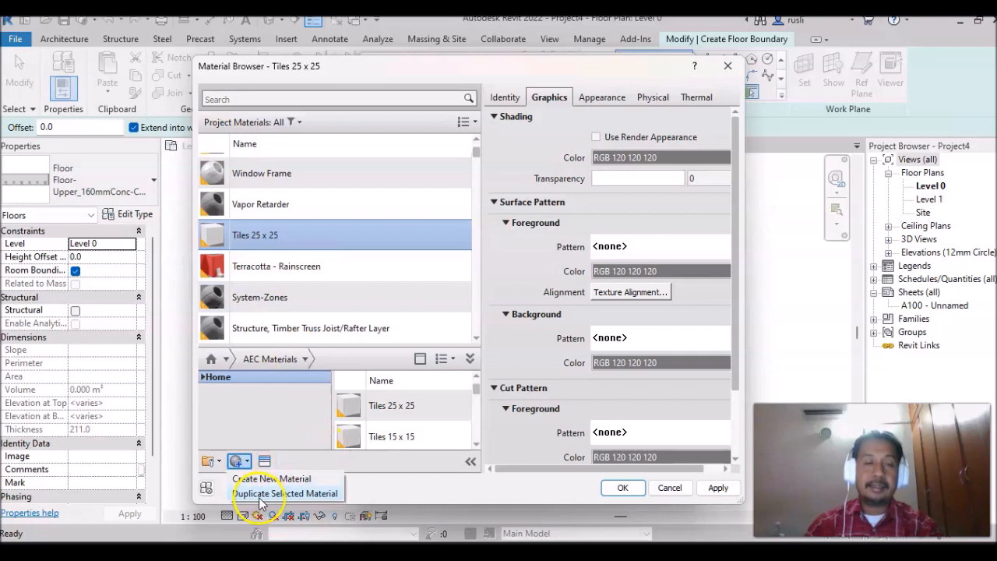
pyautogui.click(262, 495)
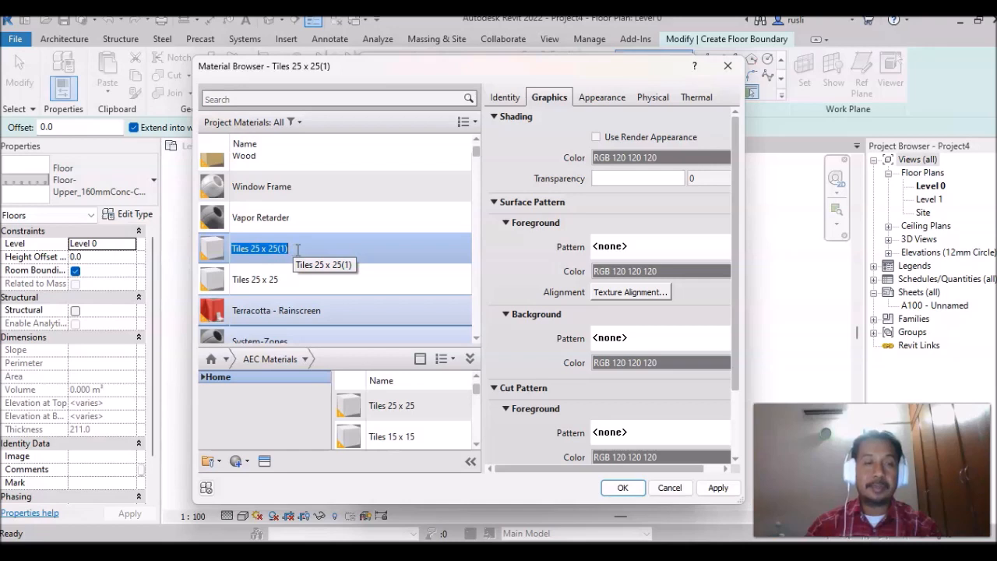
pyautogui.click(328, 252)
pyautogui.write('Tile 250 x 2')
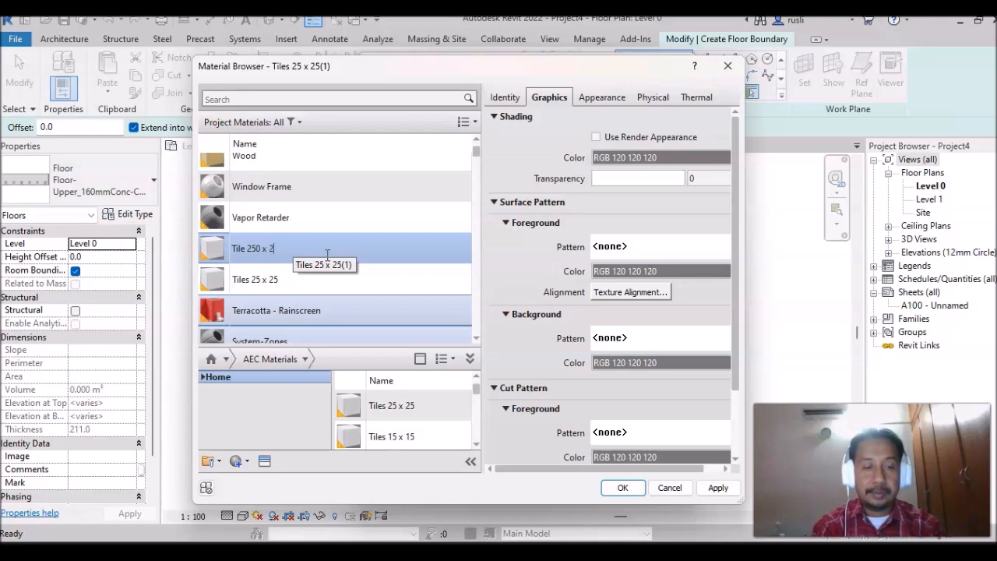
pyautogui.write('50')
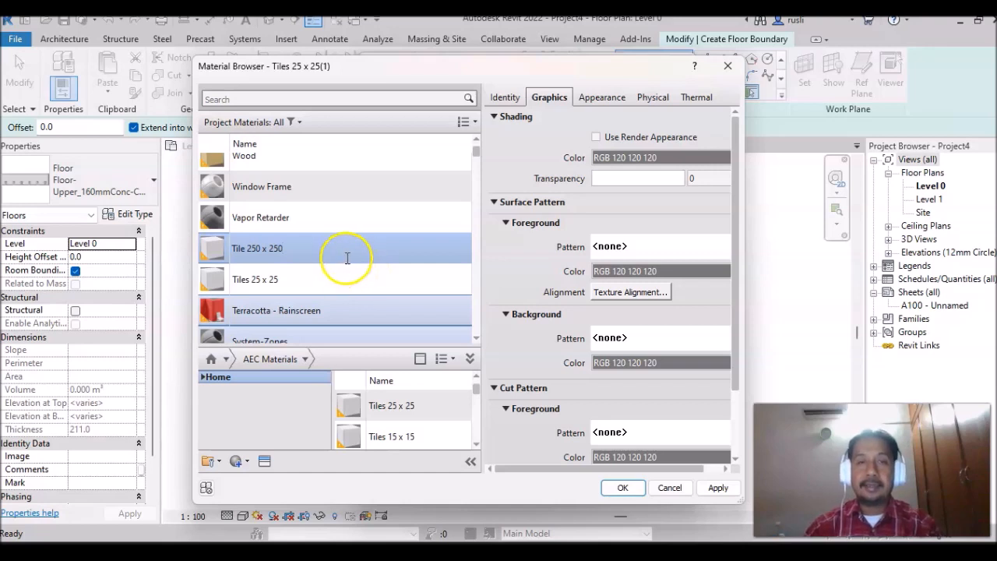
# Step: Set the Tile 250 x 250 material's shading color to pink, RGB 255-128-192
pyautogui.click(603, 175)
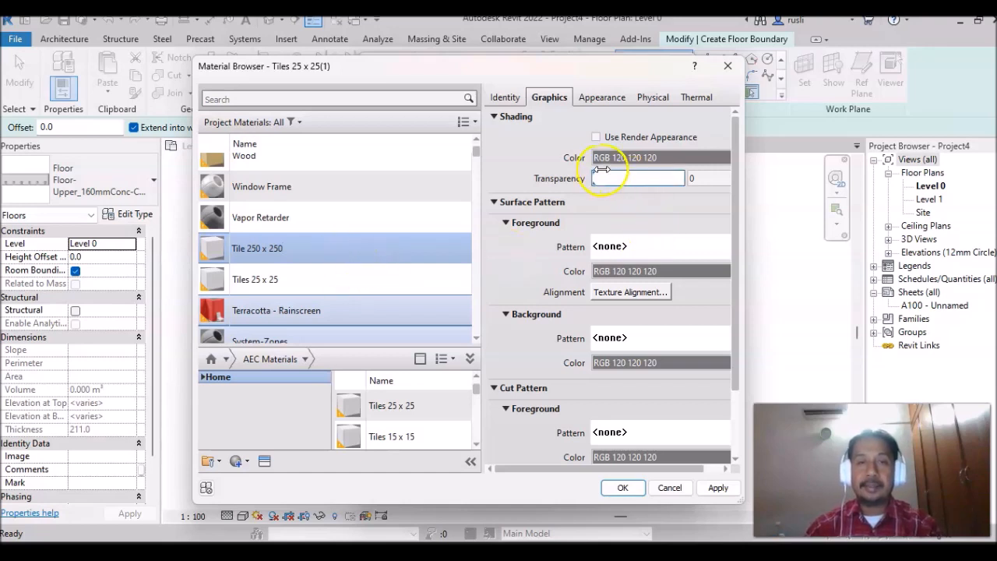
pyautogui.click(652, 158)
pyautogui.click(646, 160)
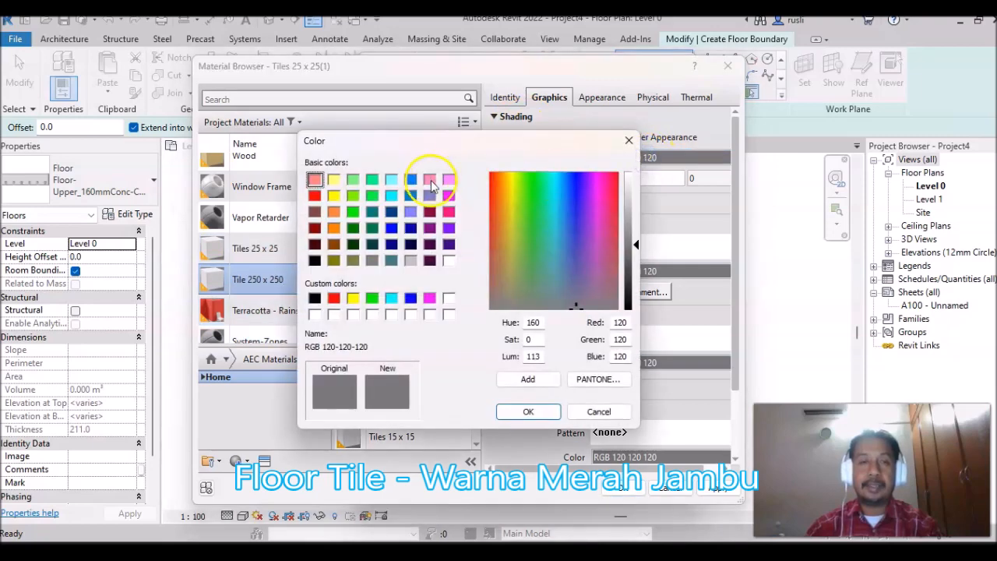
pyautogui.click(431, 180)
pyautogui.click(530, 412)
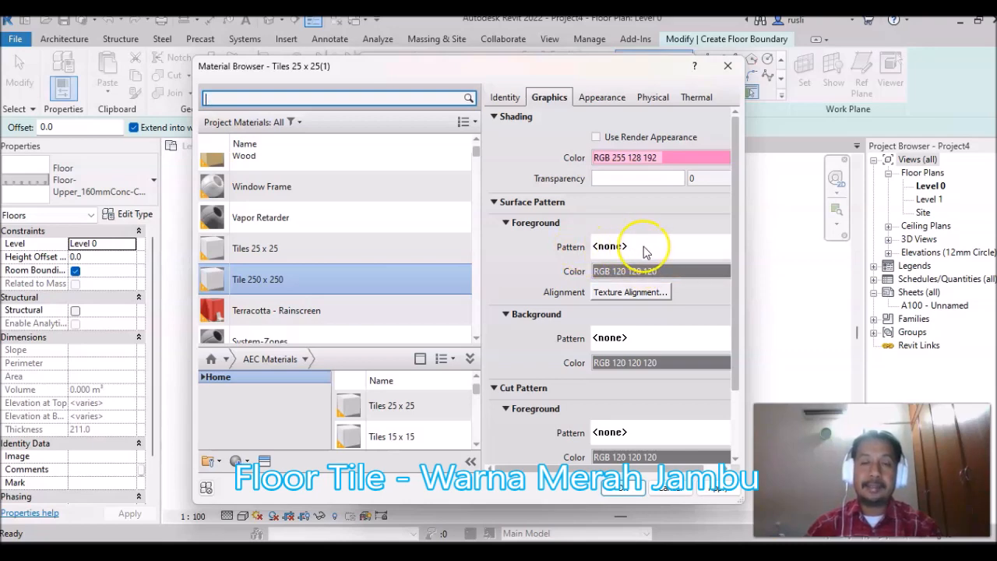
# Step: Give the Tile 250 x 250 material's surface foreground the Squares 250mm model pattern
pyautogui.click(644, 249)
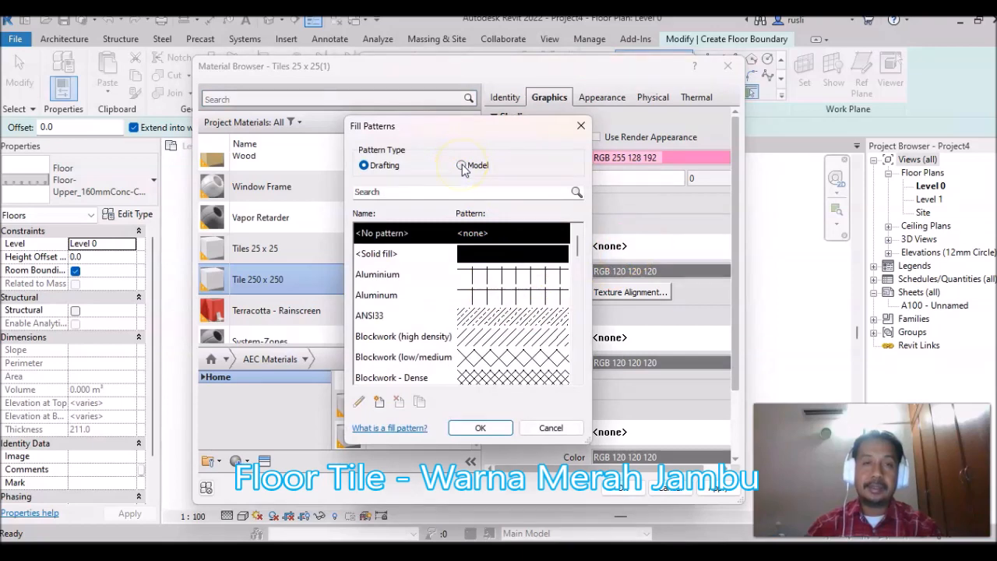
pyautogui.click(461, 165)
pyautogui.scroll(-1, 508, 299)
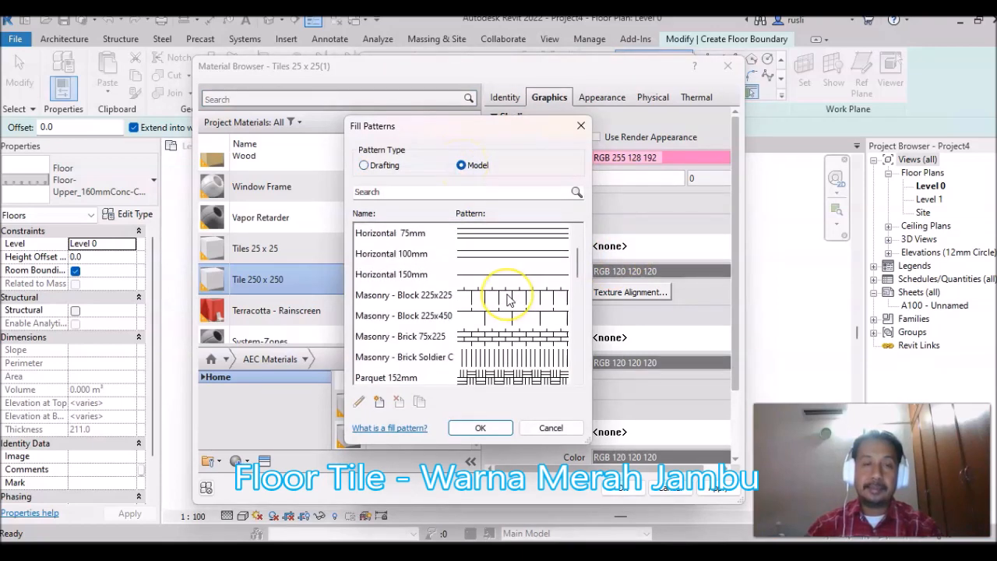
pyautogui.scroll(-2, 508, 299)
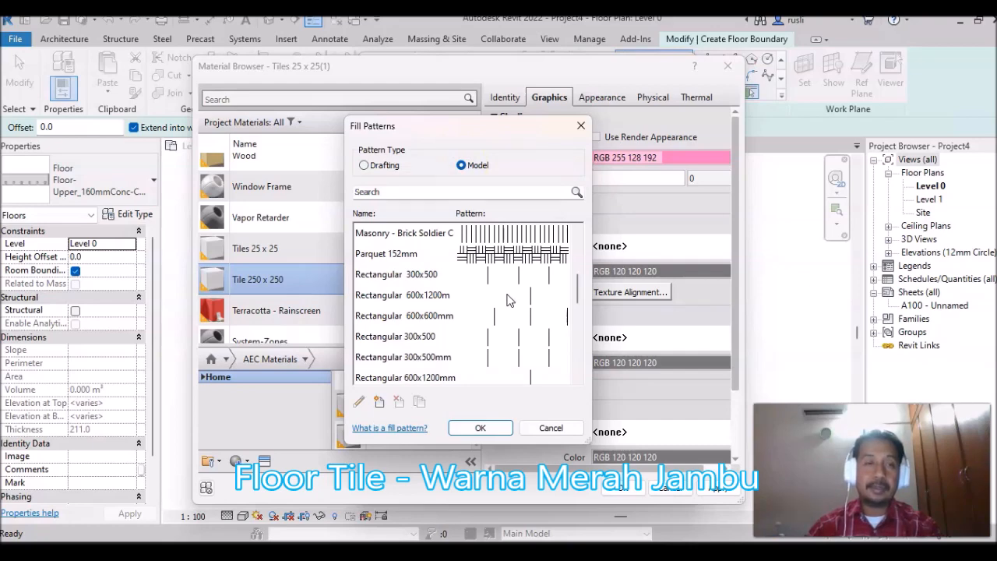
pyautogui.scroll(-2, 508, 299)
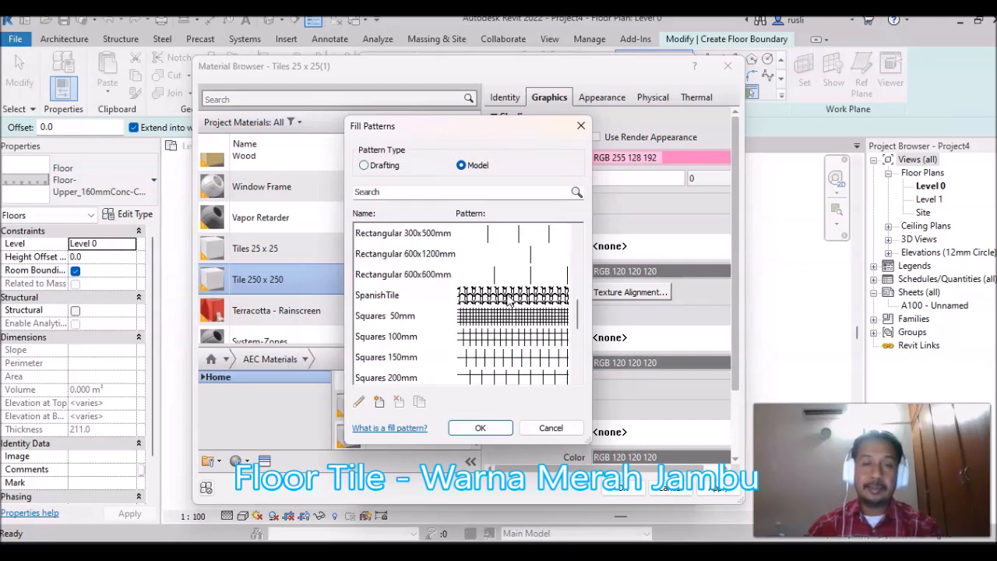
pyautogui.scroll(-1, 508, 301)
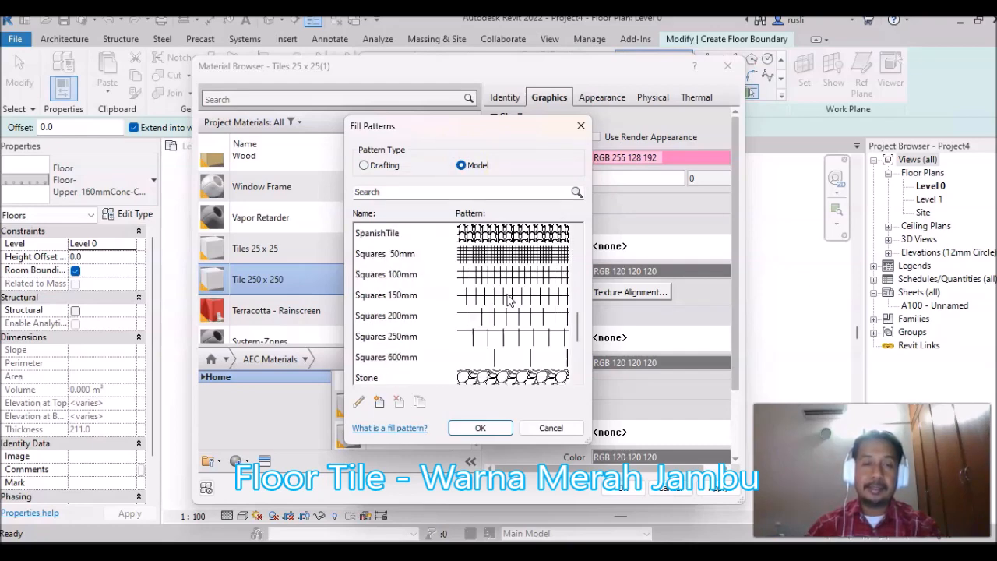
pyautogui.click(406, 338)
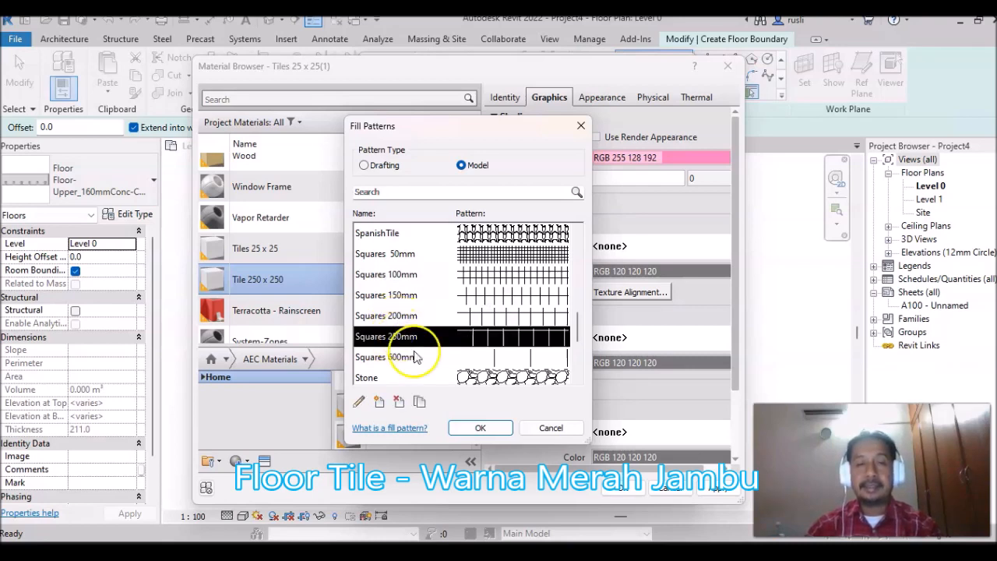
pyautogui.click(481, 430)
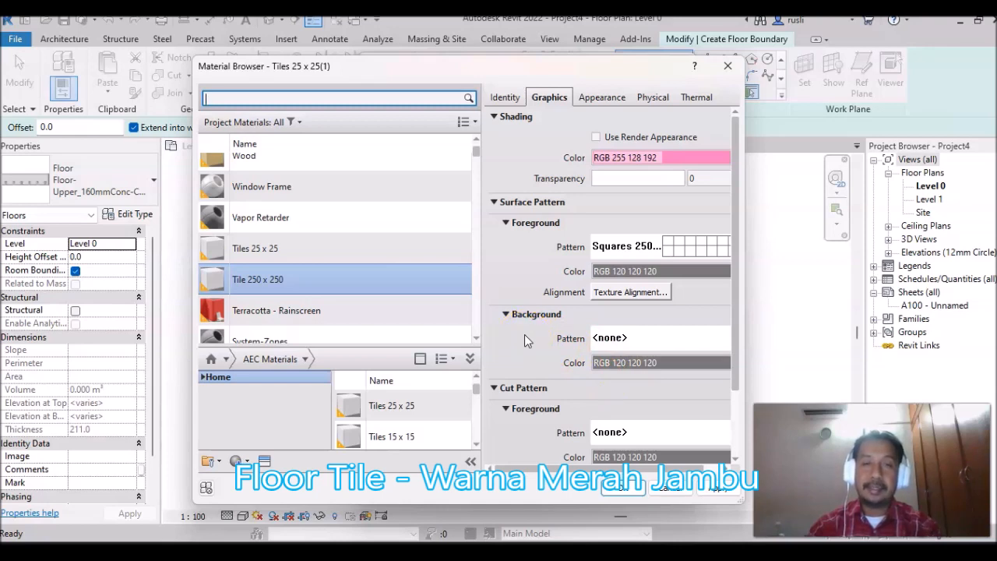
# Step: Give the Tile 250 x 250 material's surface background a solid fill in pink, RGB 255-128-192
pyautogui.click(646, 343)
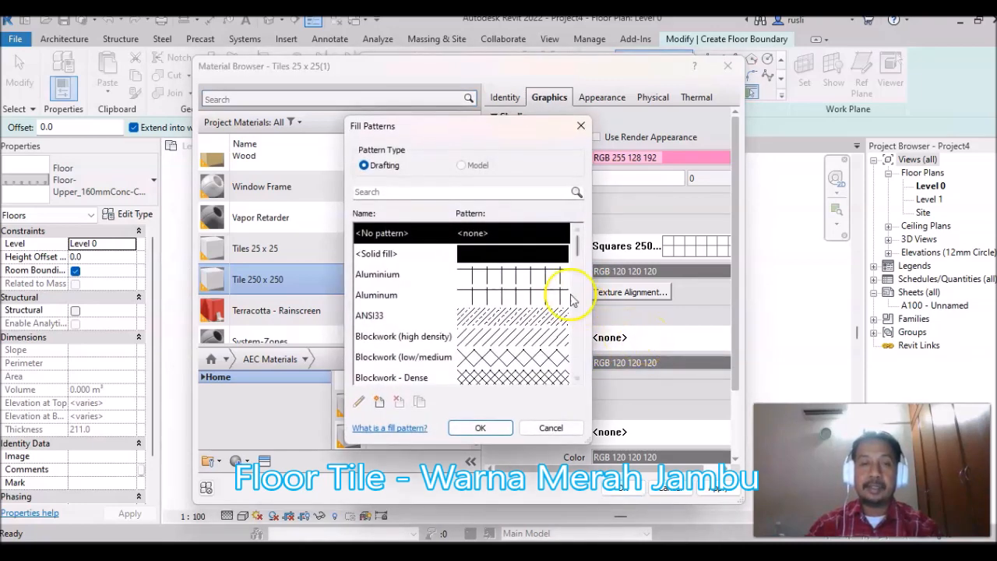
pyautogui.click(507, 253)
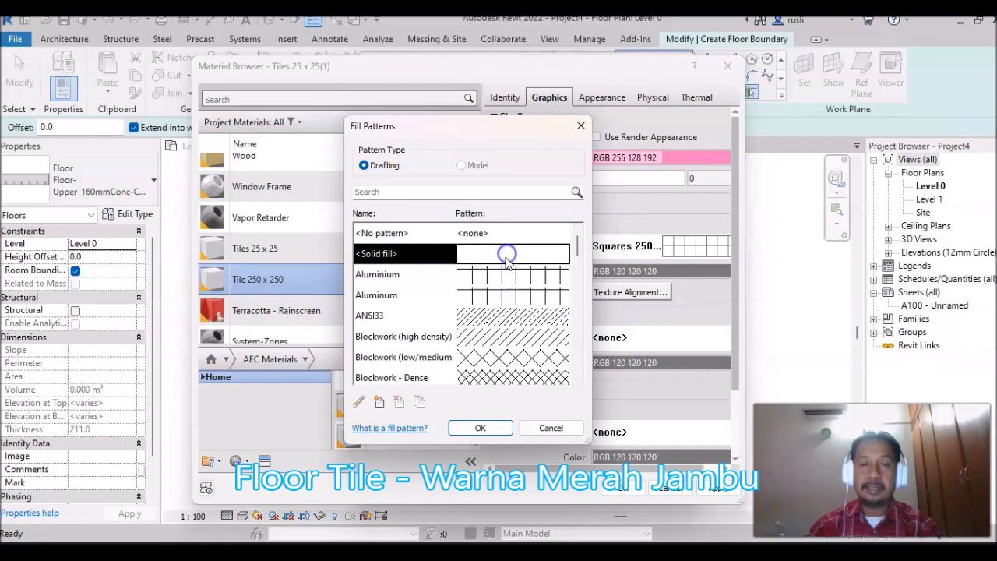
pyautogui.click(480, 428)
pyautogui.click(650, 363)
pyautogui.click(430, 179)
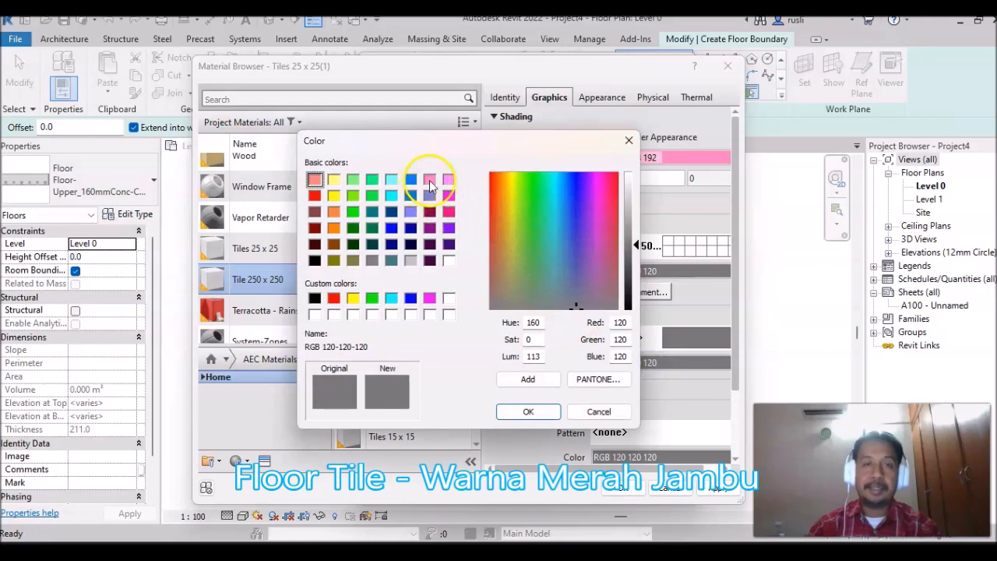
pyautogui.click(530, 411)
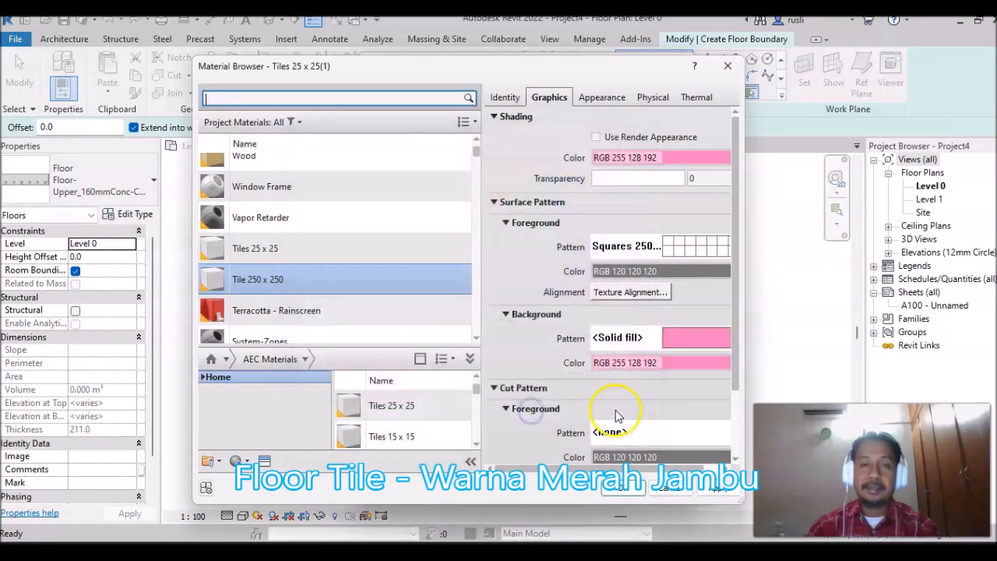
# Step: Assign Tile 250 x 250 to the Finish 1 [4] layer and accept the floor type's assembly and properties
pyautogui.scroll(-2, 624, 398)
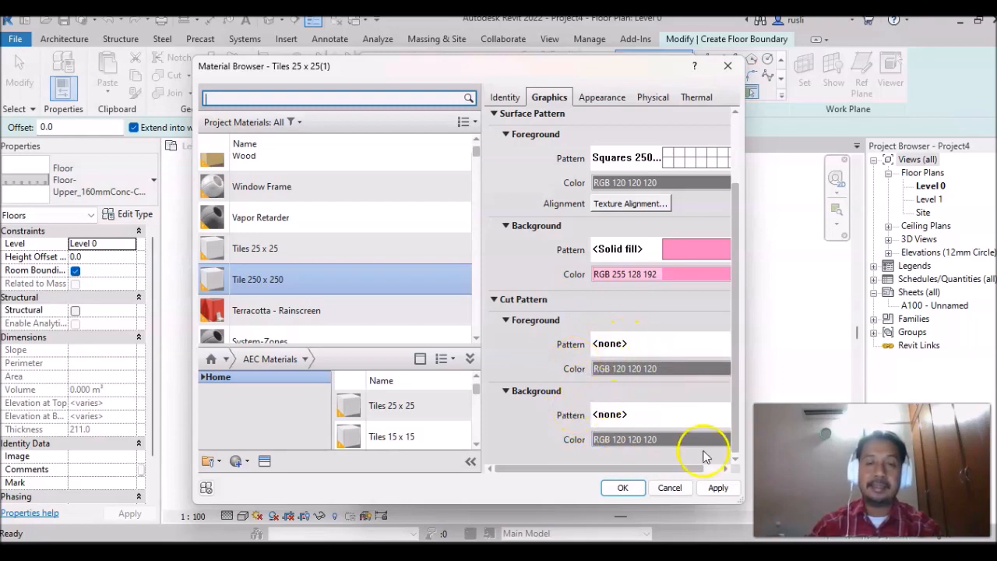
pyautogui.click(718, 488)
pyautogui.click(623, 488)
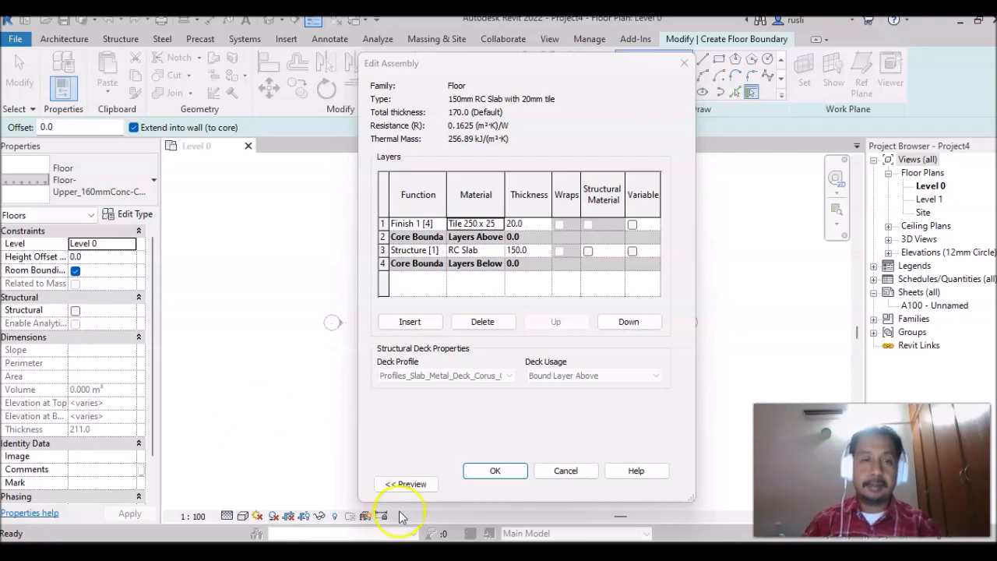
pyautogui.click(495, 472)
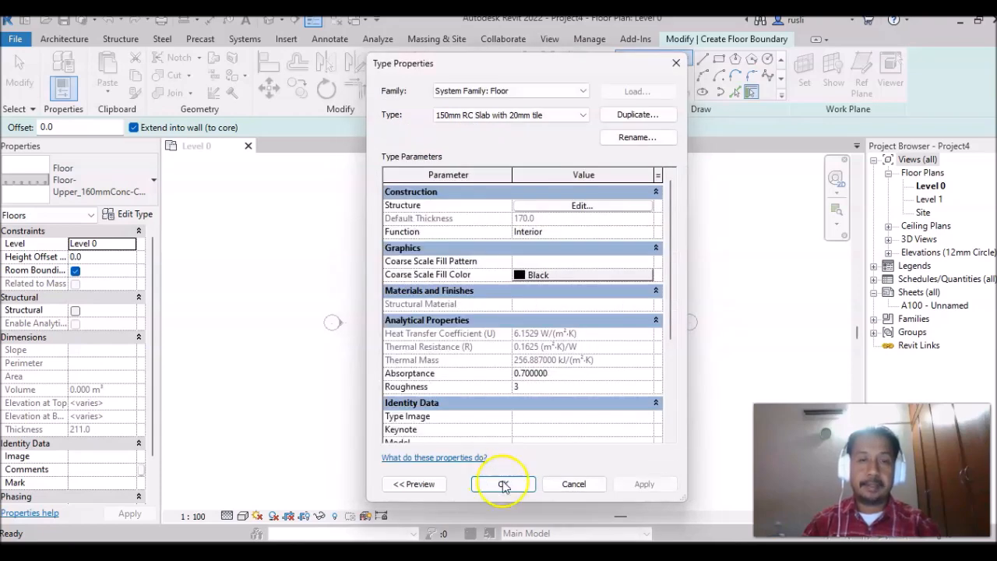
pyautogui.click(506, 486)
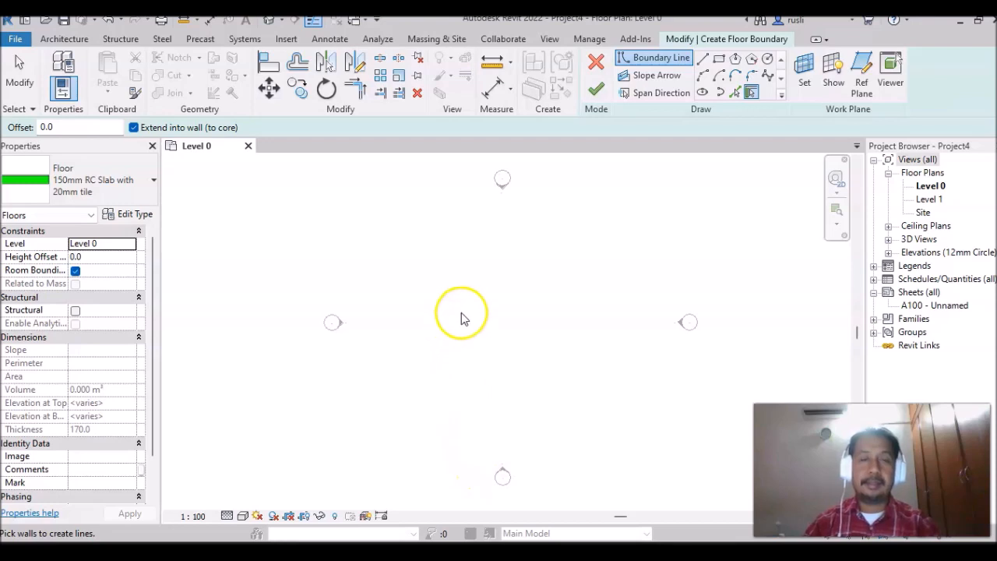
# Step: Sketch a rectangular floor boundary about 11700 mm by 7000 mm between the elevation markers on Level 0
pyautogui.click(720, 63)
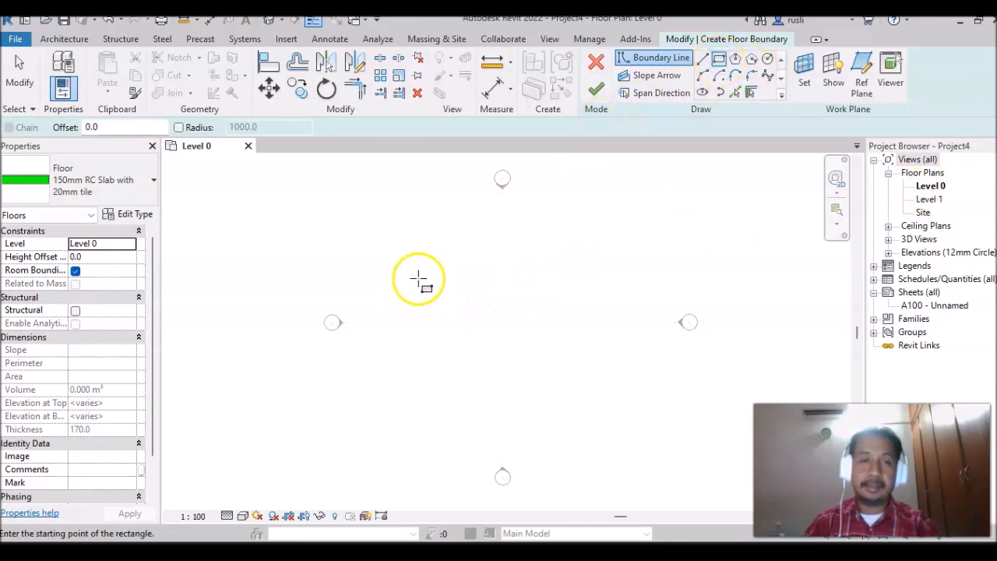
pyautogui.click(418, 277)
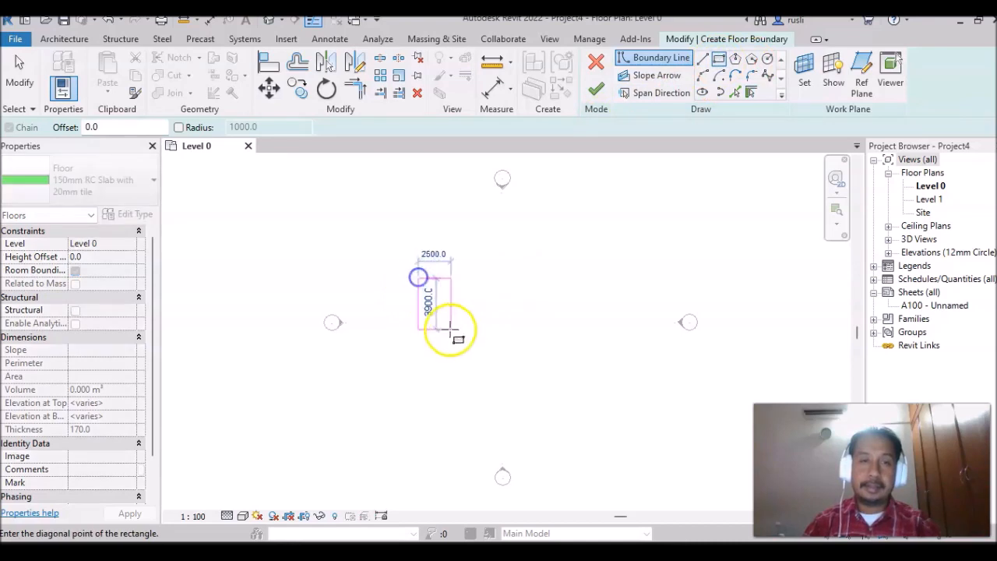
pyautogui.click(572, 370)
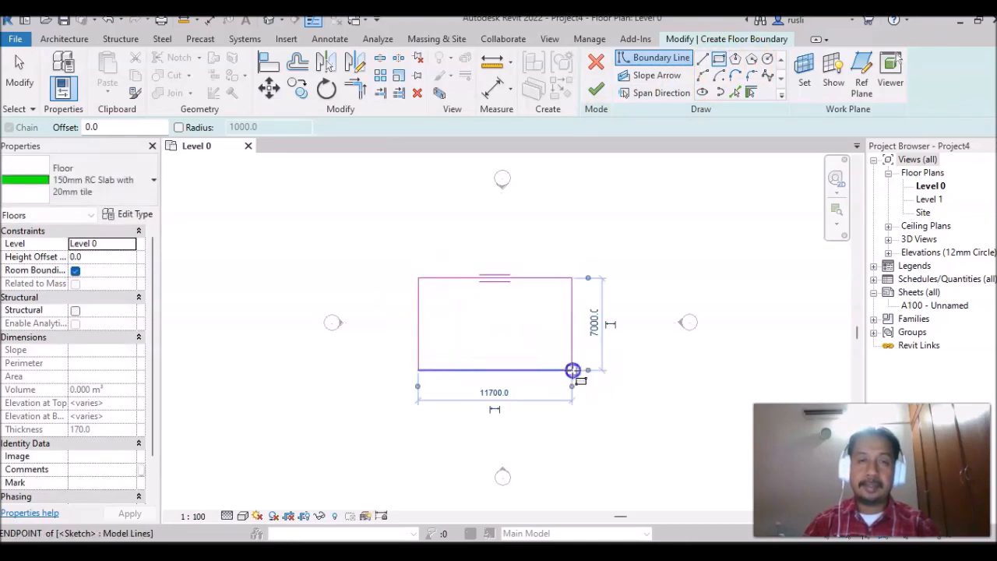
# Step: Set the rectangular boundary's height to 5000 mm and its width to 10000 mm, and finish the floor sketch
pyautogui.click(595, 324)
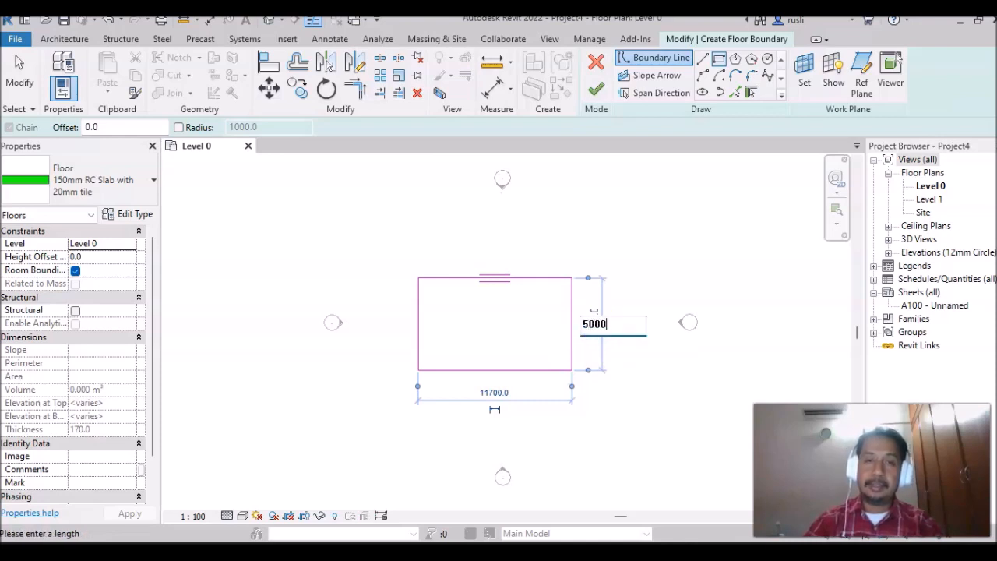
pyautogui.write('5000')
pyautogui.press('Return')
pyautogui.click(492, 393)
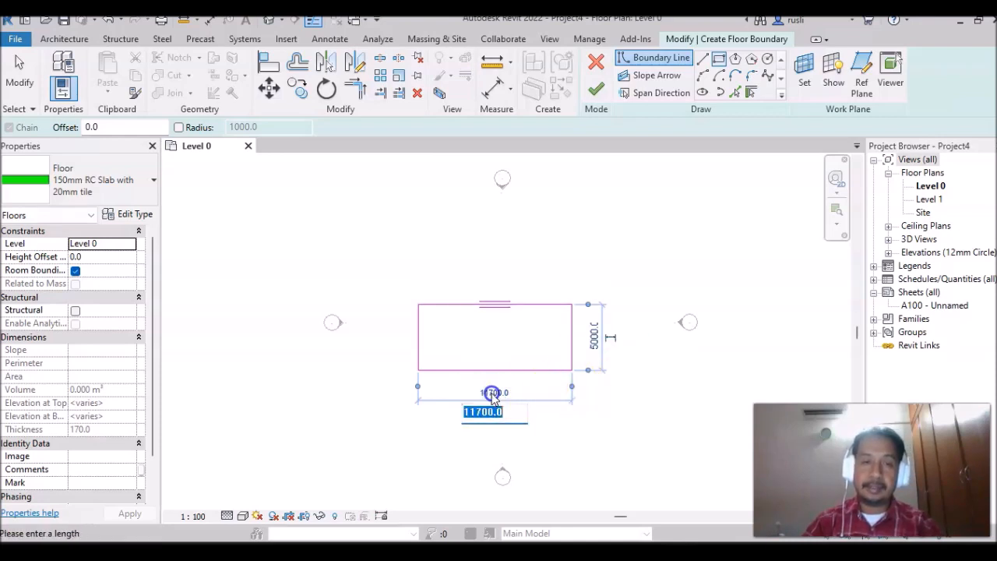
pyautogui.write('10')
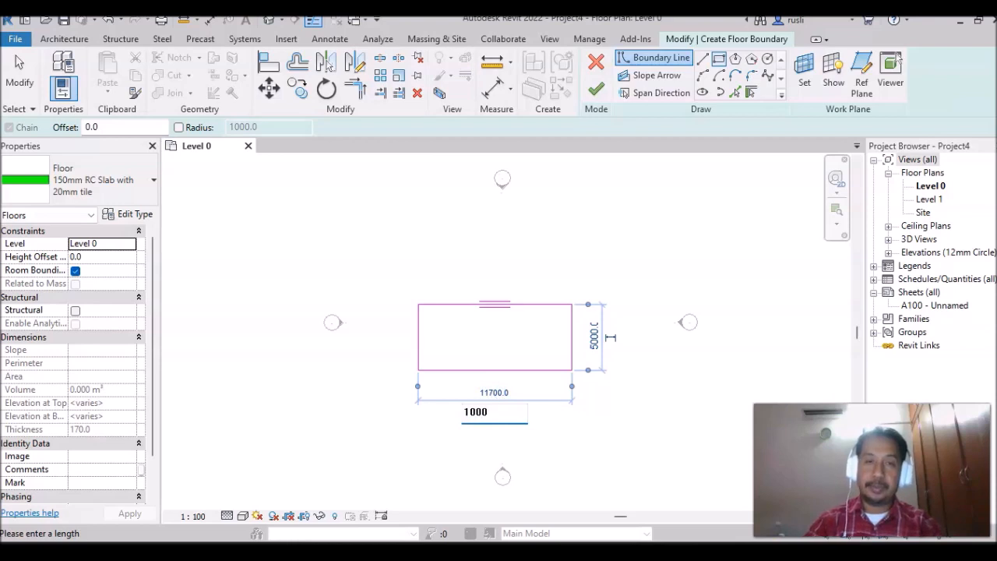
pyautogui.press('Return')
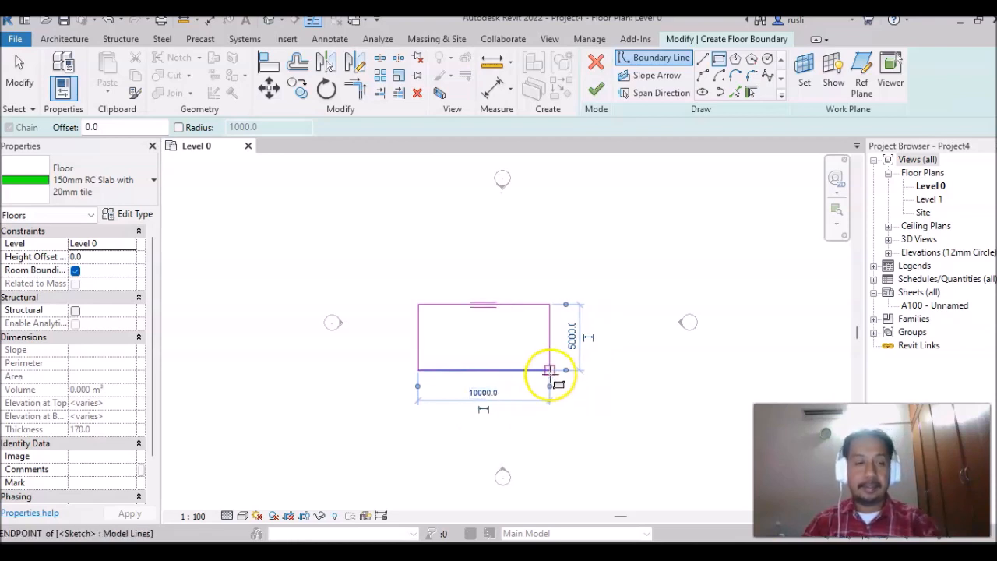
pyautogui.click(596, 93)
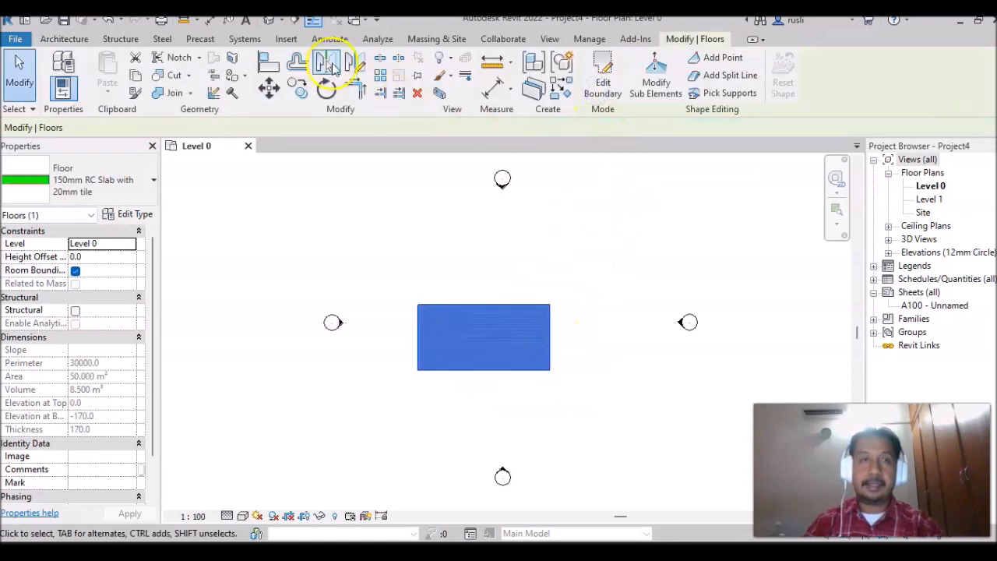
# Step: In the default 3D view, copy the Level 0 floor slab and paste it aligned to Level 1
pyautogui.click(268, 19)
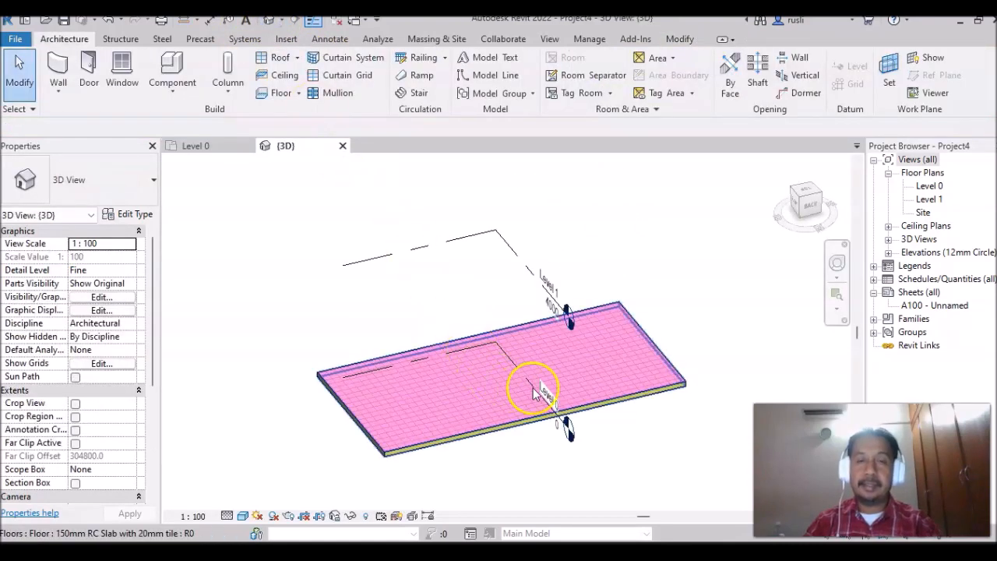
pyautogui.scroll(-3, 538, 437)
pyautogui.moveTo(539, 454); pyautogui.dragTo(451, 463, button='middle')
pyautogui.scroll(2, 532, 387)
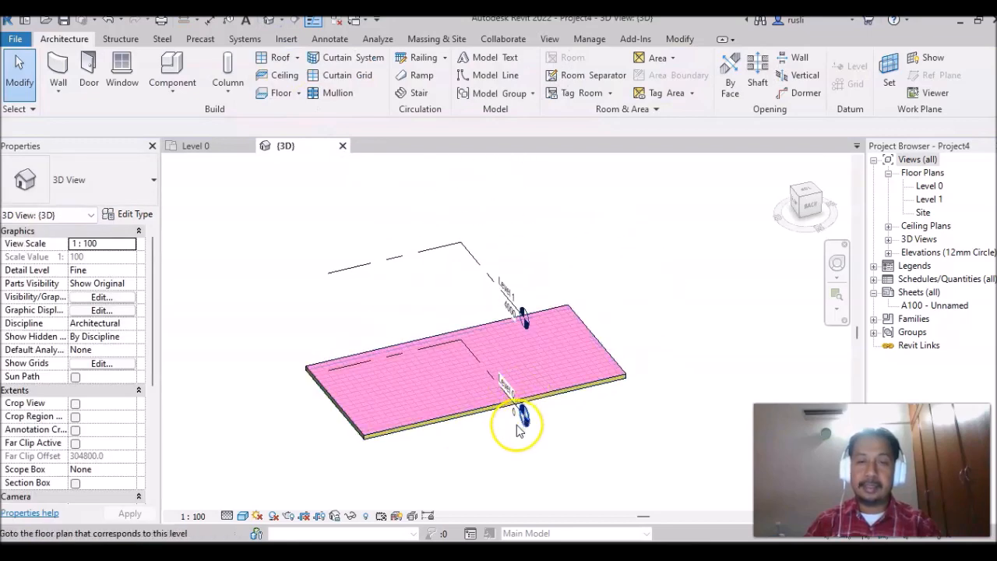
pyautogui.click(423, 426)
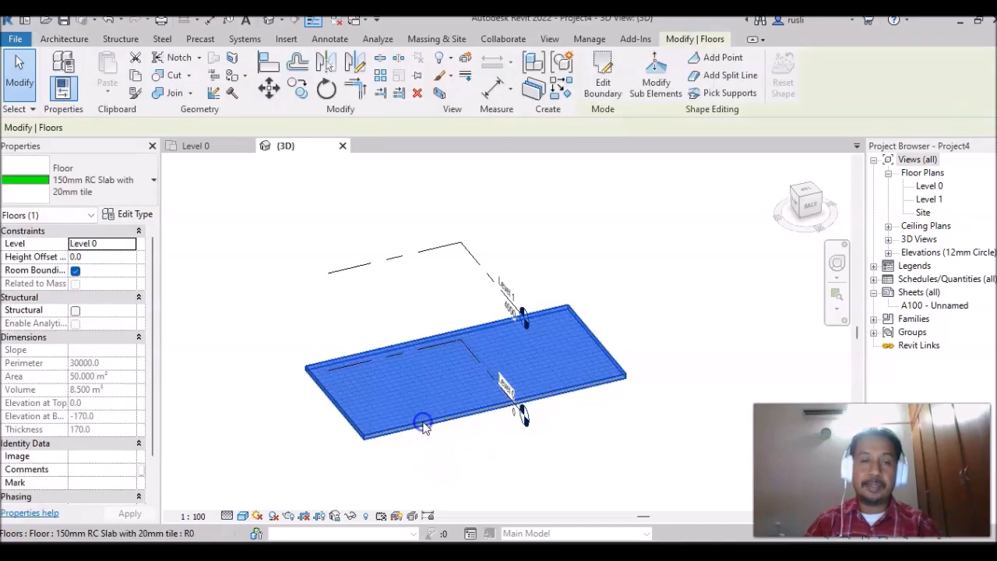
pyautogui.click(135, 82)
pyautogui.click(114, 92)
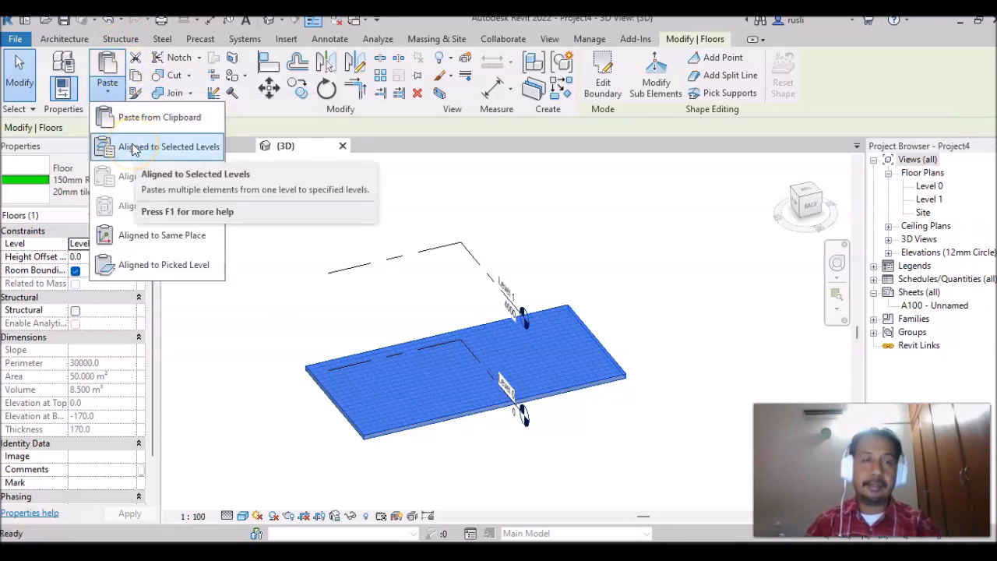
pyautogui.click(132, 148)
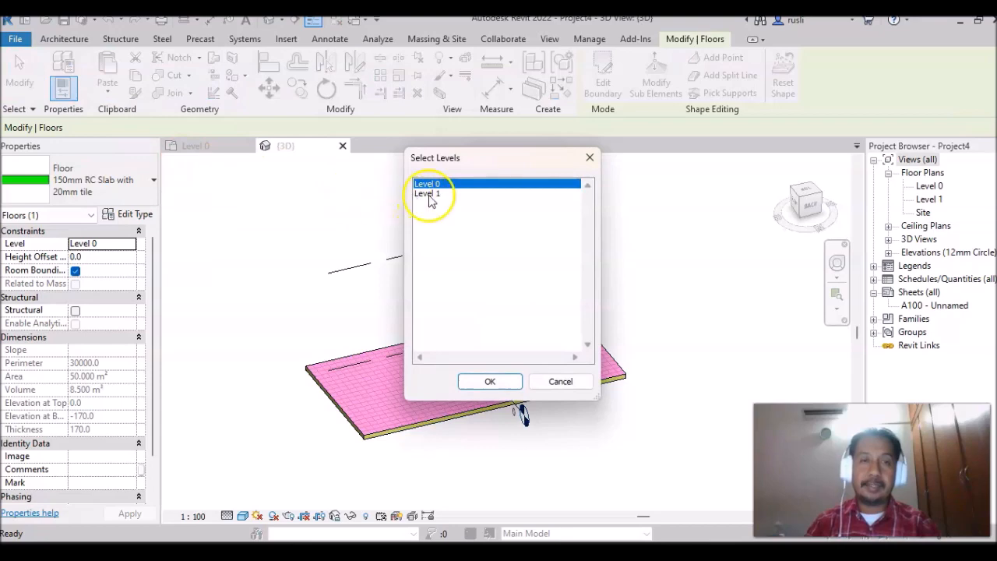
pyautogui.click(428, 197)
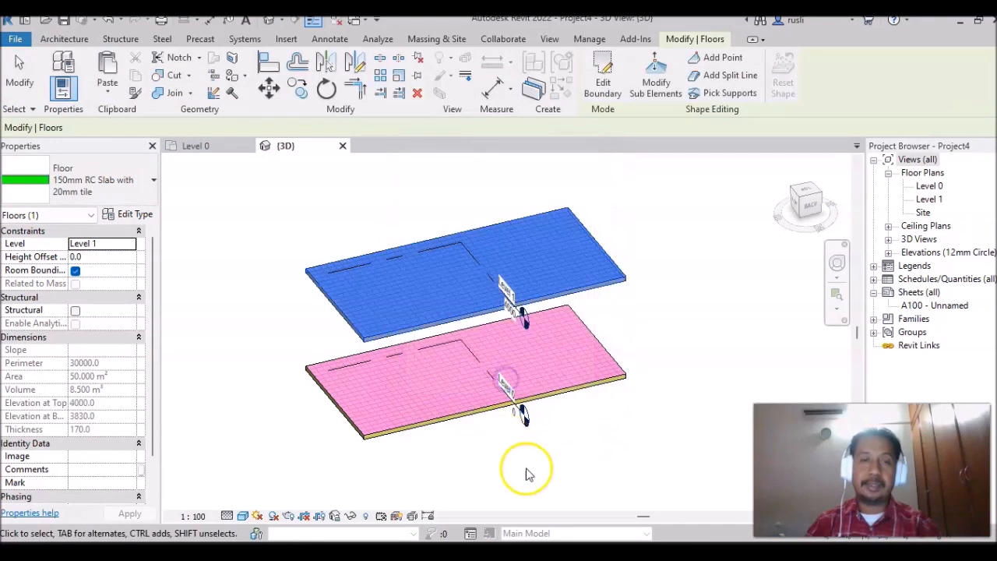
pyautogui.click(593, 478)
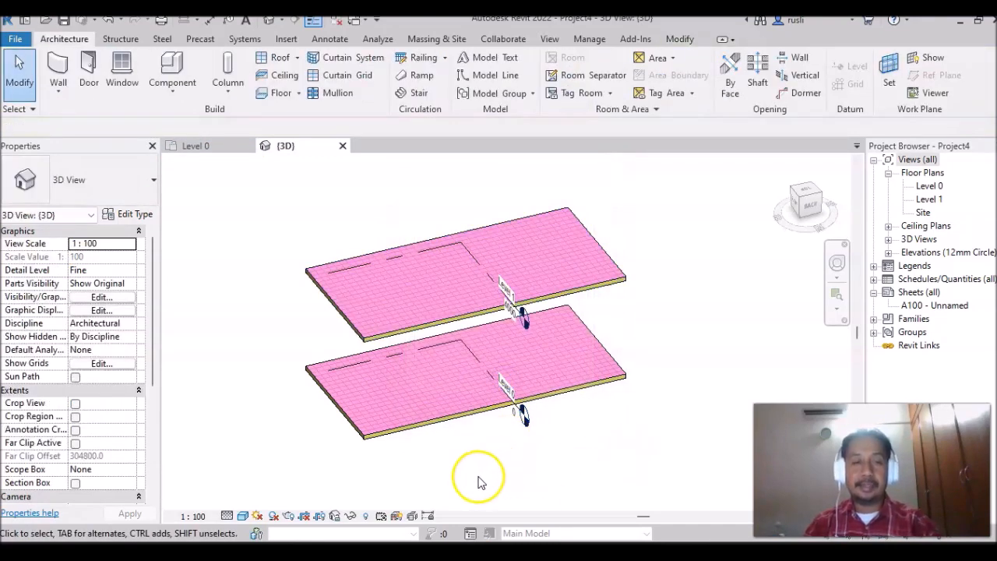
# Step: Turn on the 3D view's section box and pull its short-end face inward through both slabs to examine the cut layers
pyautogui.keyDown('shift'); pyautogui.moveTo(466, 460); pyautogui.dragTo(499, 415, button='middle'); pyautogui.keyUp('shift')
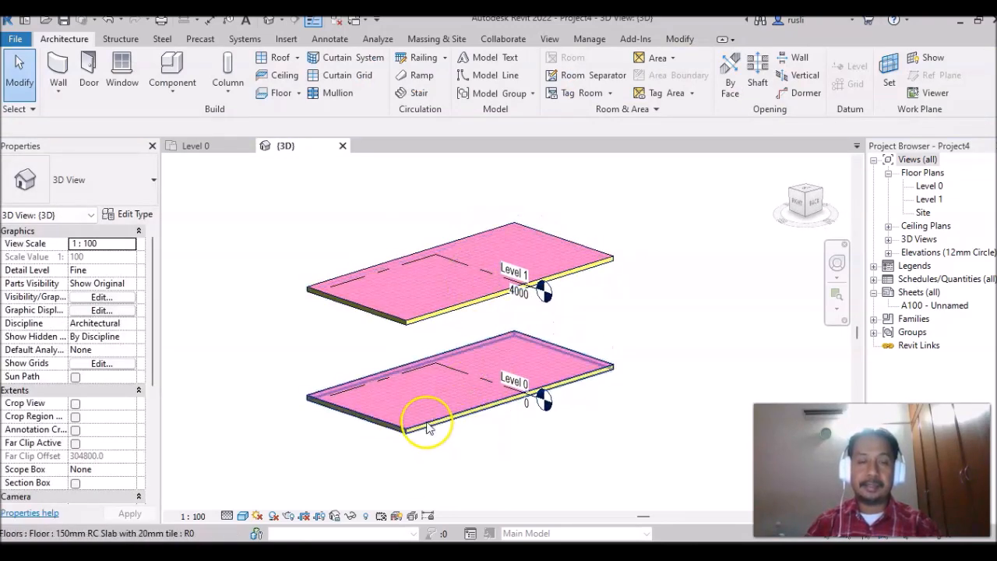
pyautogui.scroll(2, 428, 409)
pyautogui.moveTo(427, 405); pyautogui.dragTo(476, 435, button='middle')
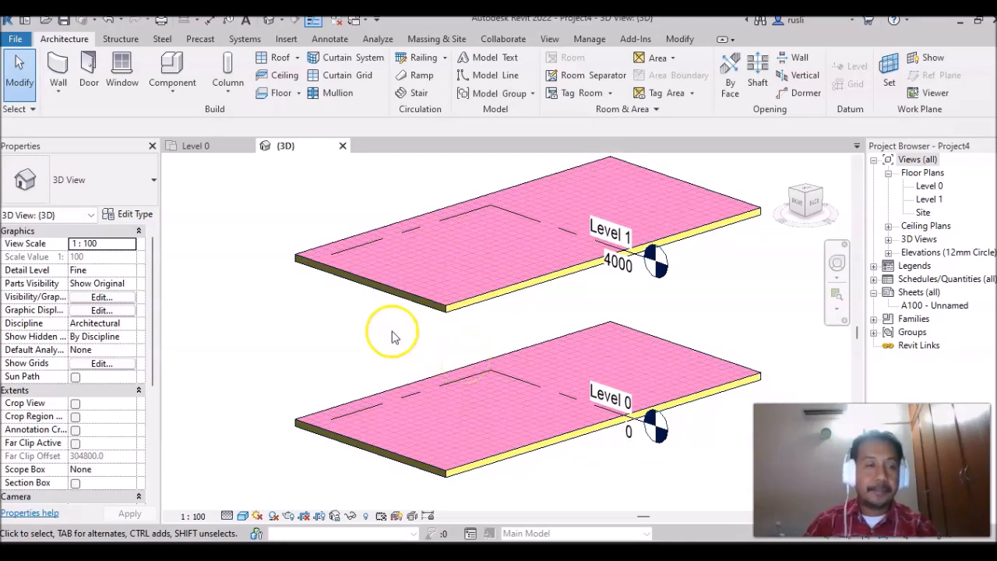
pyautogui.scroll(-2, 399, 336)
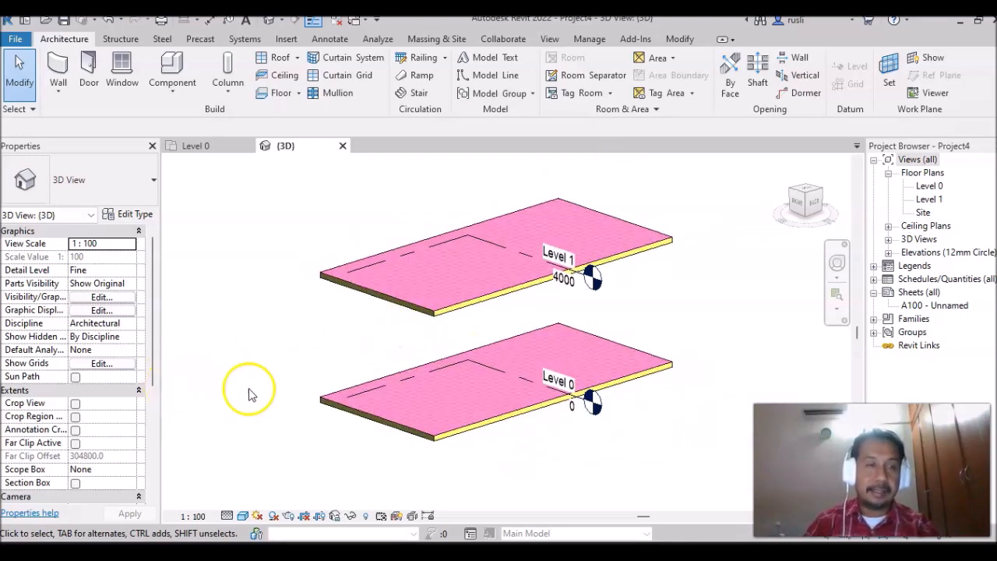
pyautogui.click(76, 484)
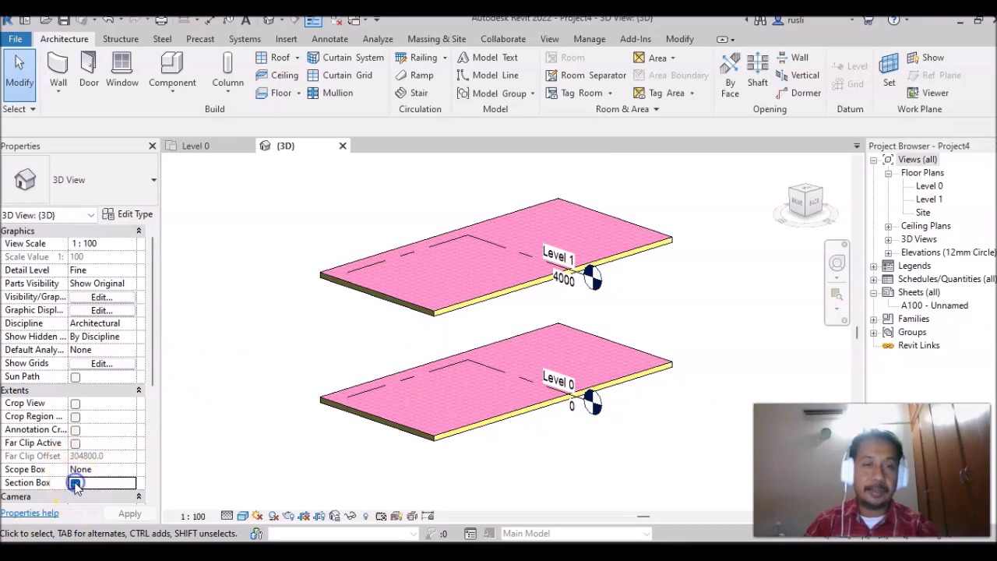
pyautogui.click(460, 373)
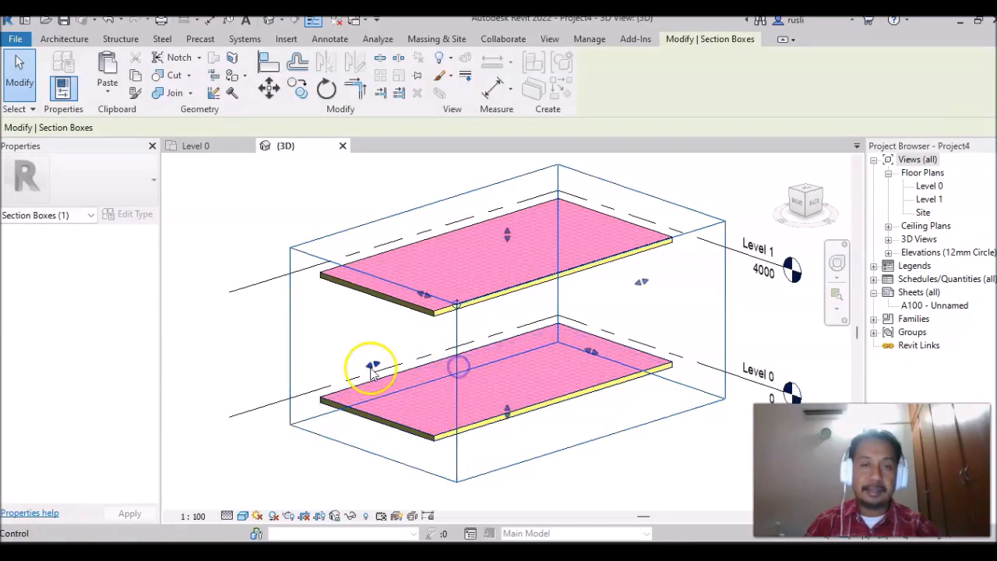
pyautogui.moveTo(374, 364); pyautogui.dragTo(427, 374)
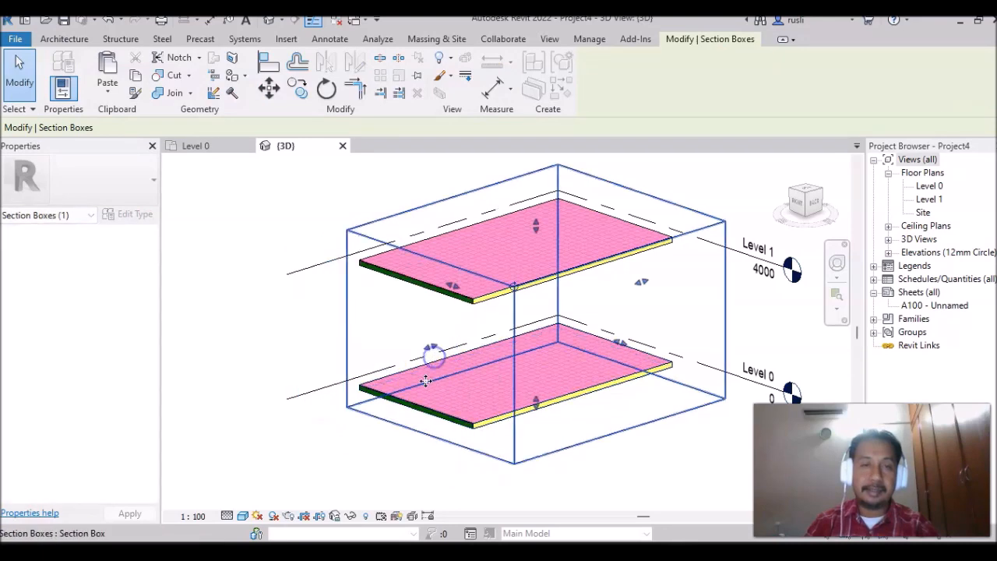
pyautogui.scroll(4, 436, 350)
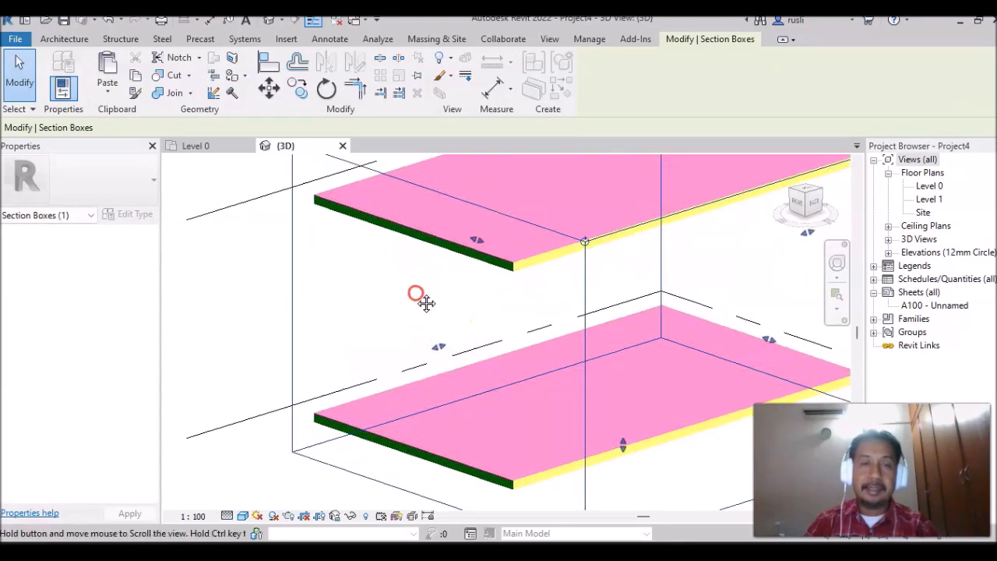
pyautogui.scroll(-3, 385, 350)
pyautogui.scroll(5, 434, 335)
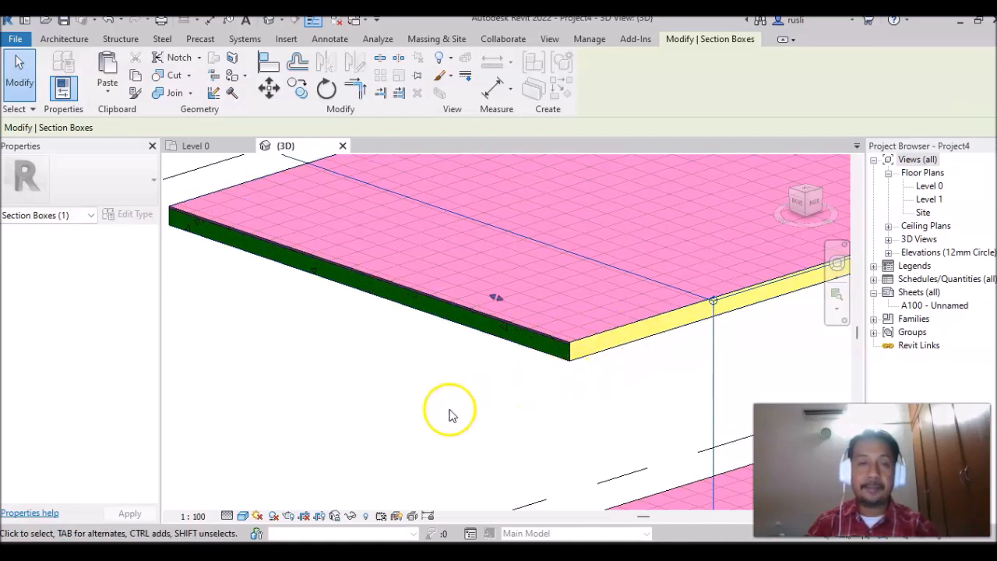
pyautogui.scroll(-2, 448, 406)
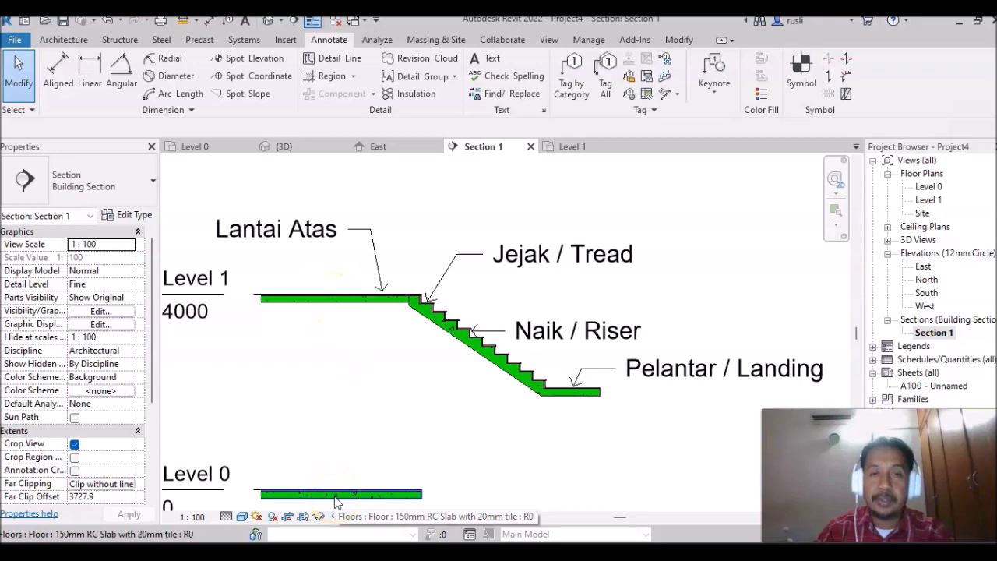
# Step: Examine the labelled upper floor, treads, risers and landing of the example staircase in the Section 1 view
pyautogui.scroll(3, 427, 304)
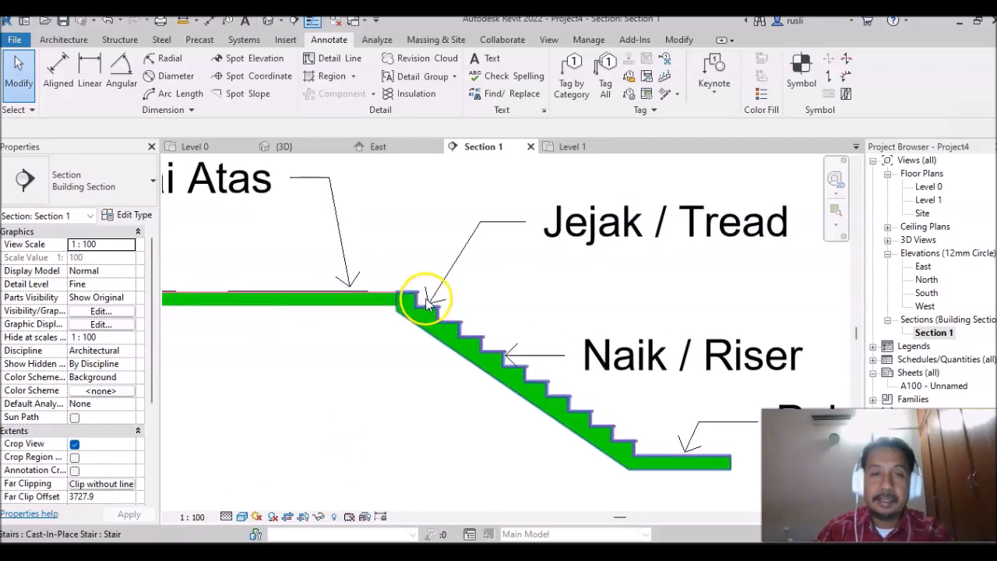
pyautogui.scroll(1, 426, 301)
pyautogui.moveTo(416, 330); pyautogui.dragTo(387, 413, button='middle')
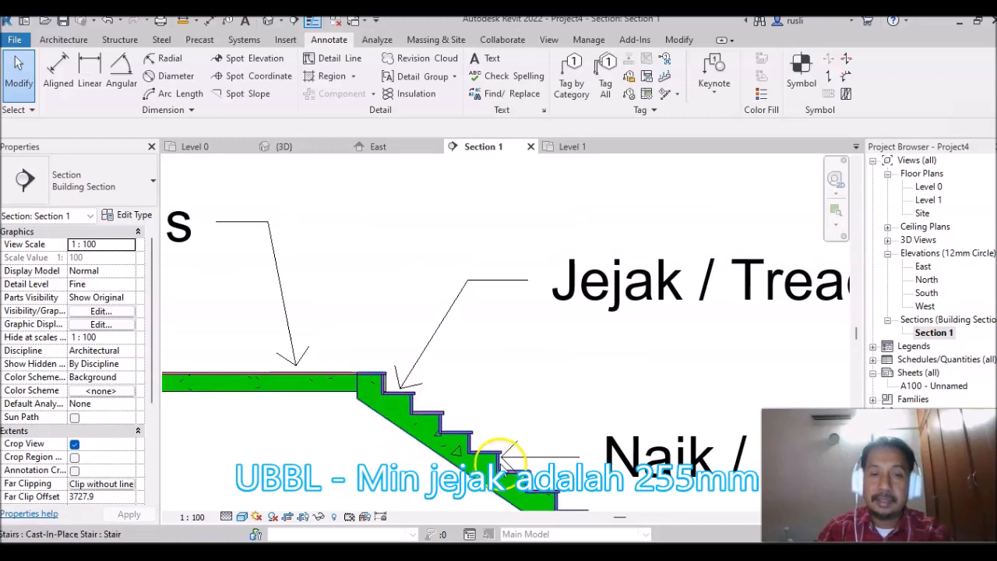
pyautogui.moveTo(493, 458); pyautogui.dragTo(310, 373, button='middle')
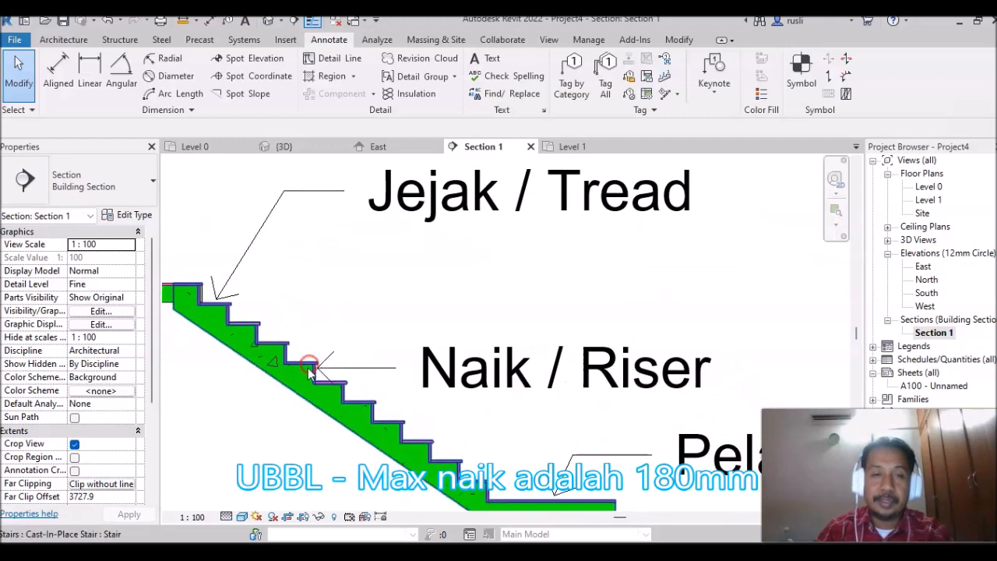
pyautogui.moveTo(551, 501); pyautogui.dragTo(486, 396, button='middle')
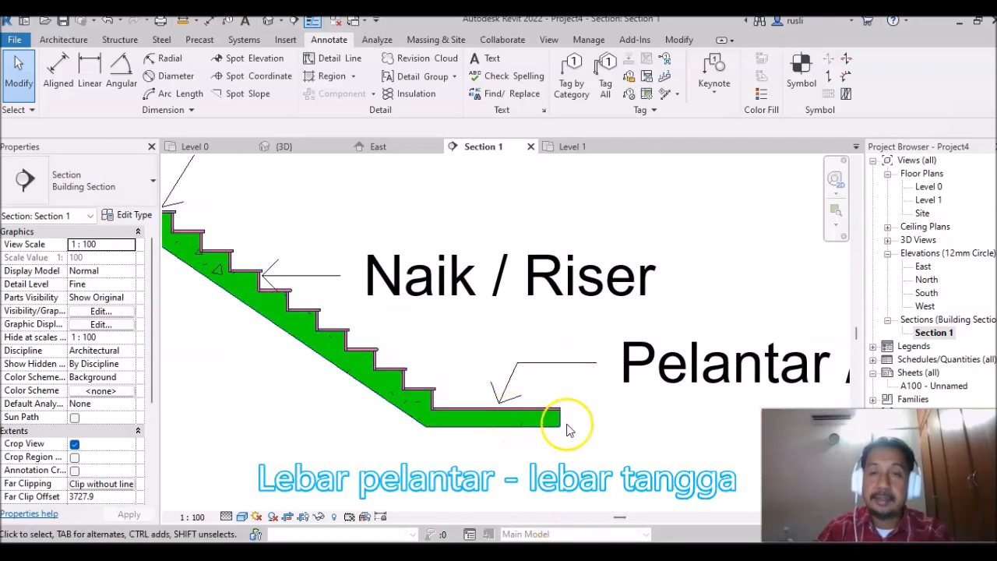
pyautogui.scroll(-4, 539, 445)
pyautogui.scroll(7, 312, 360)
pyautogui.scroll(3, 343, 351)
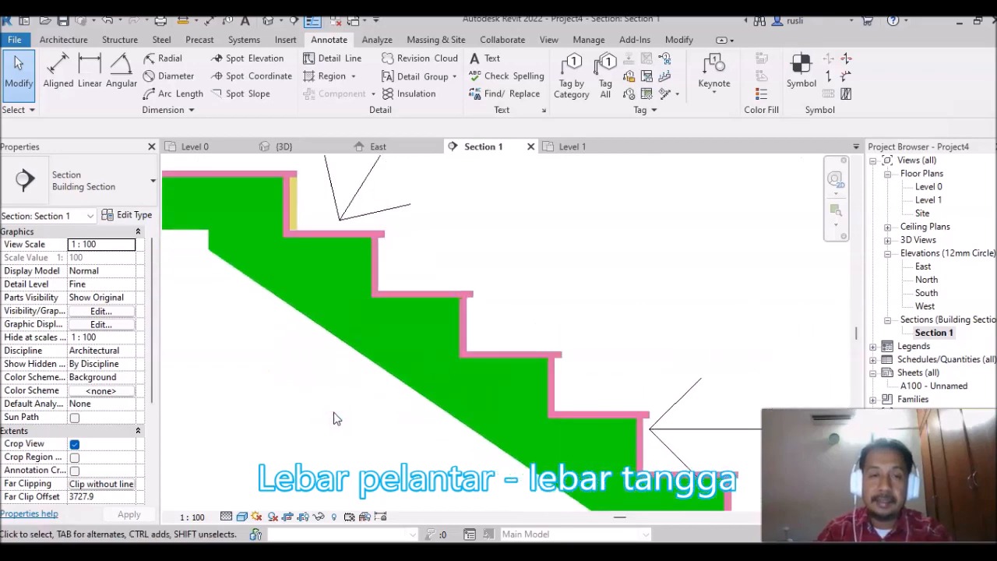
pyautogui.scroll(-3, 343, 418)
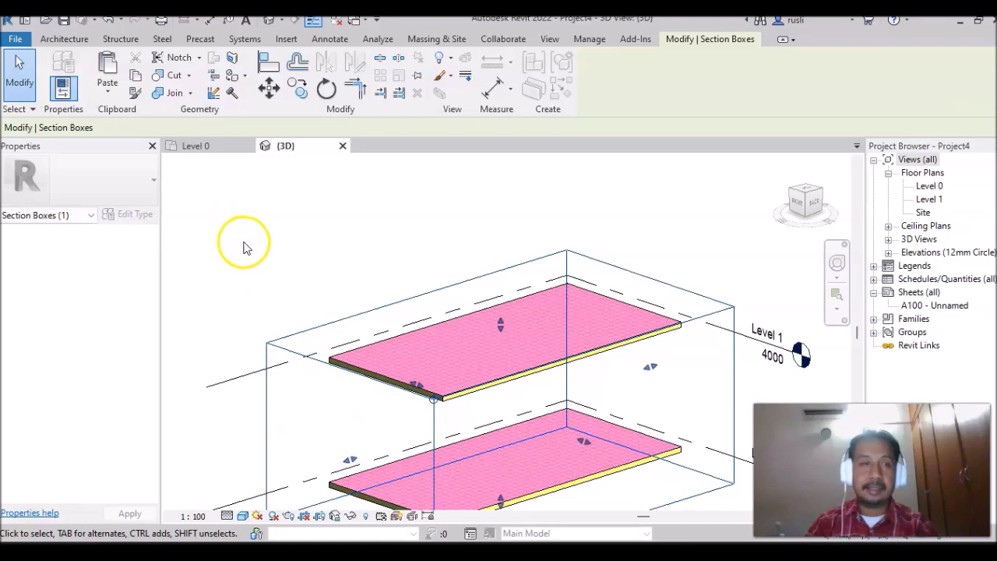
# Step: Turn off the section box in the 3D view
pyautogui.click(253, 261)
pyautogui.click(75, 483)
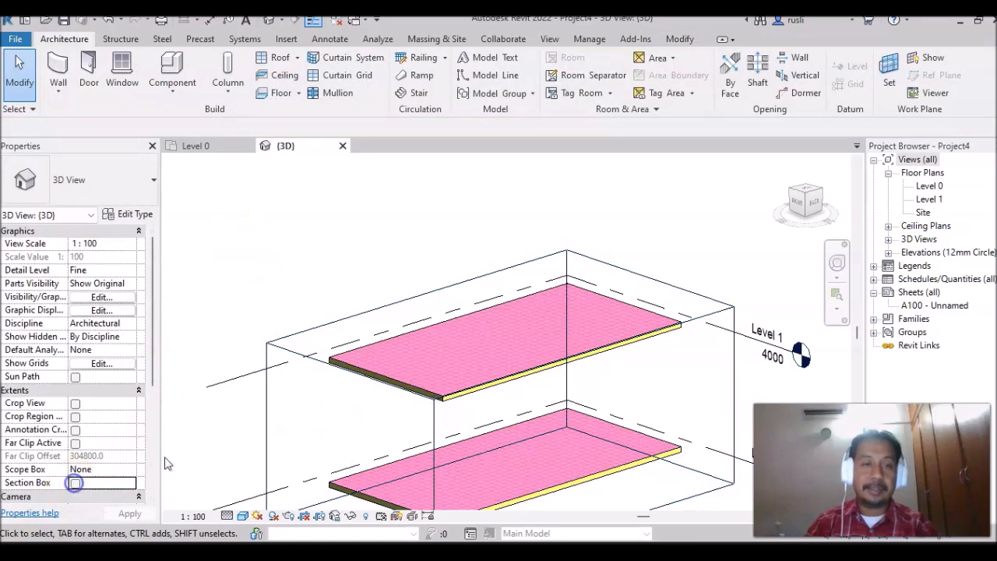
pyautogui.scroll(-5, 437, 273)
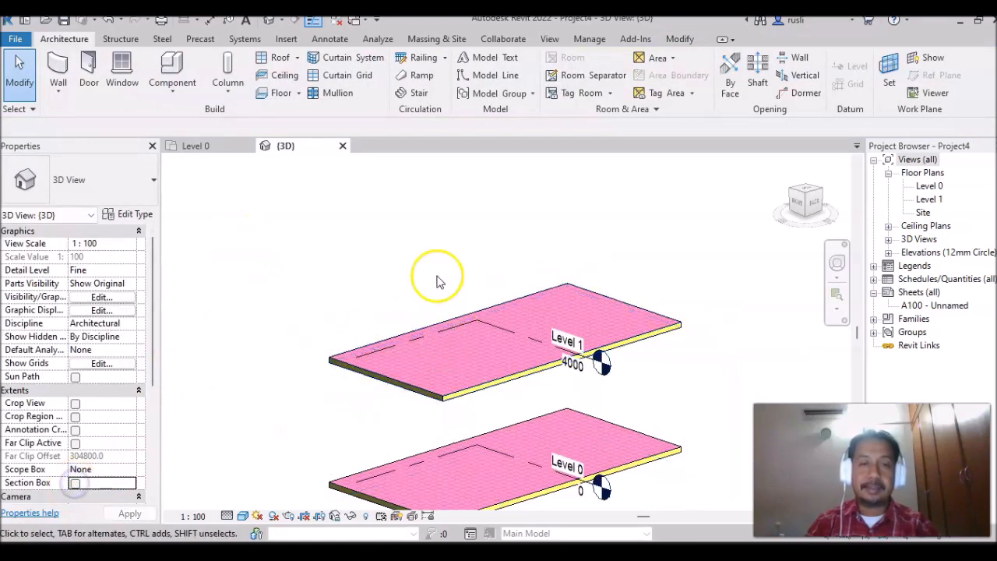
# Step: Start a stair in the Level 0 floor plan using the cast-in-place type Insitu_Concrete_150mm_Waist with an actual run width of 1100 mm
pyautogui.doubleClick(929, 187)
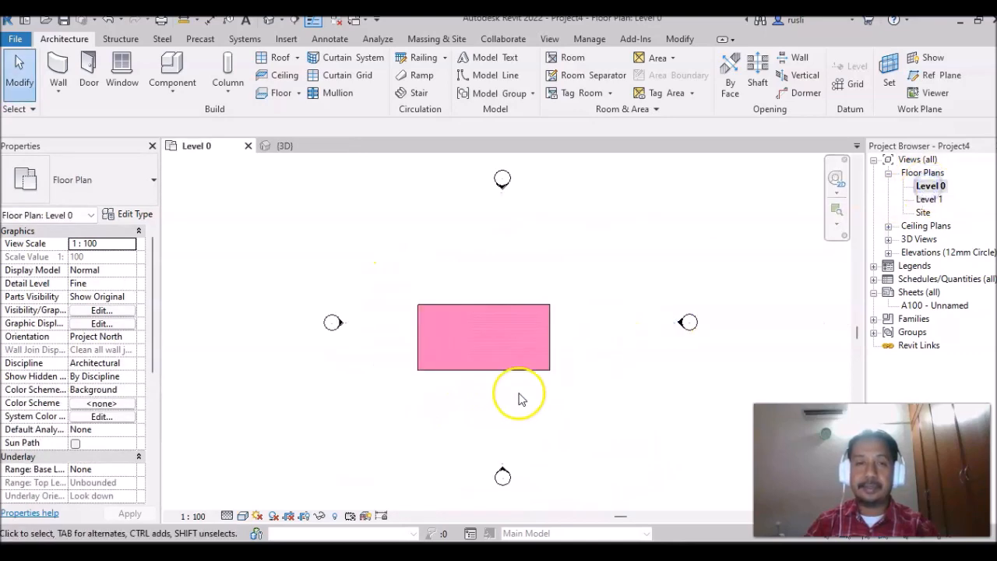
pyautogui.scroll(2, 540, 389)
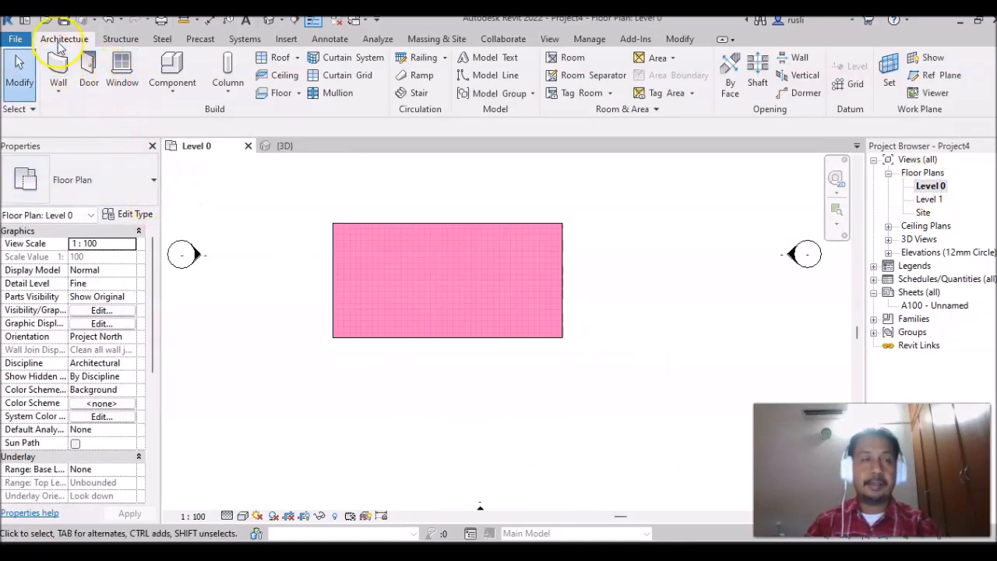
pyautogui.click(416, 94)
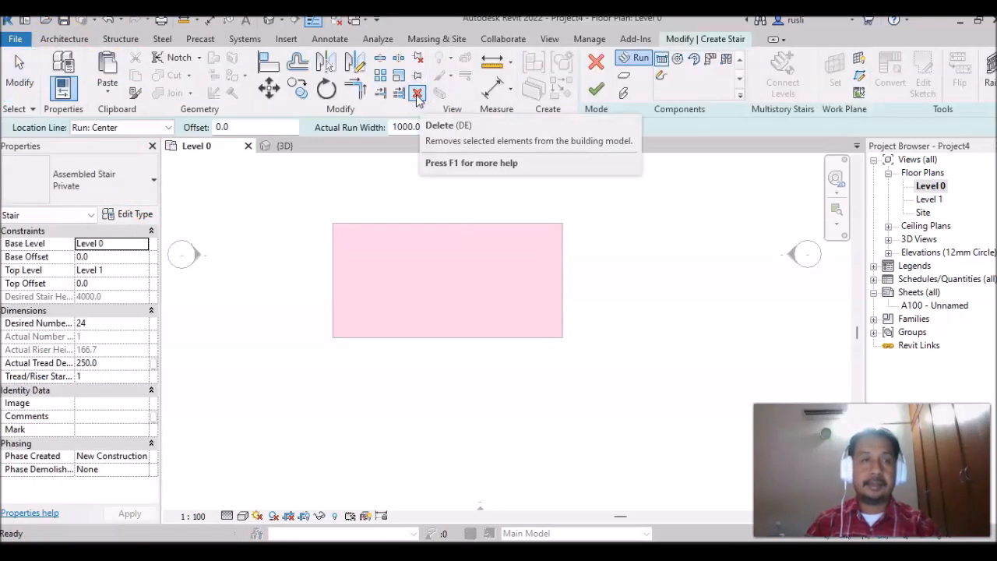
pyautogui.click(153, 185)
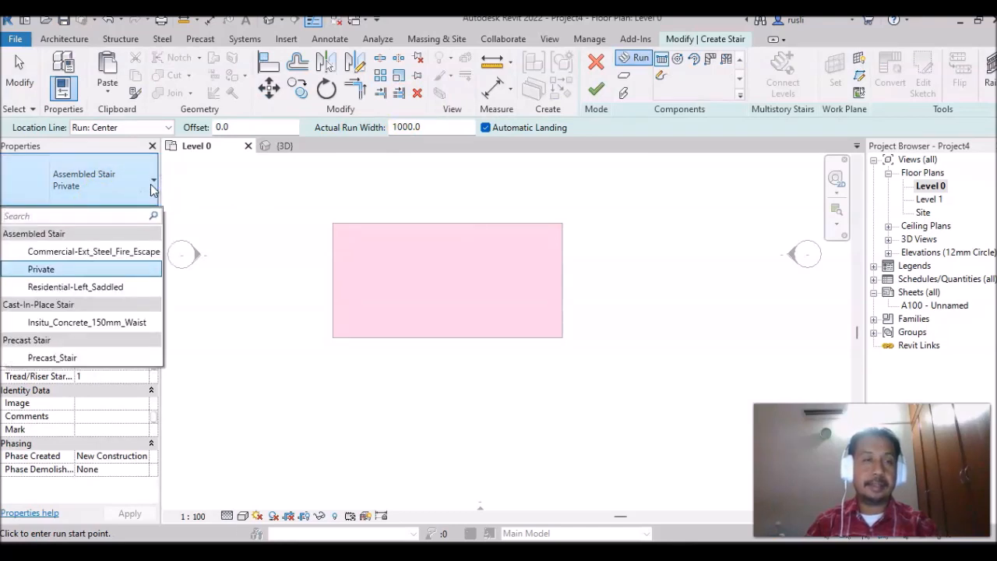
pyautogui.click(150, 187)
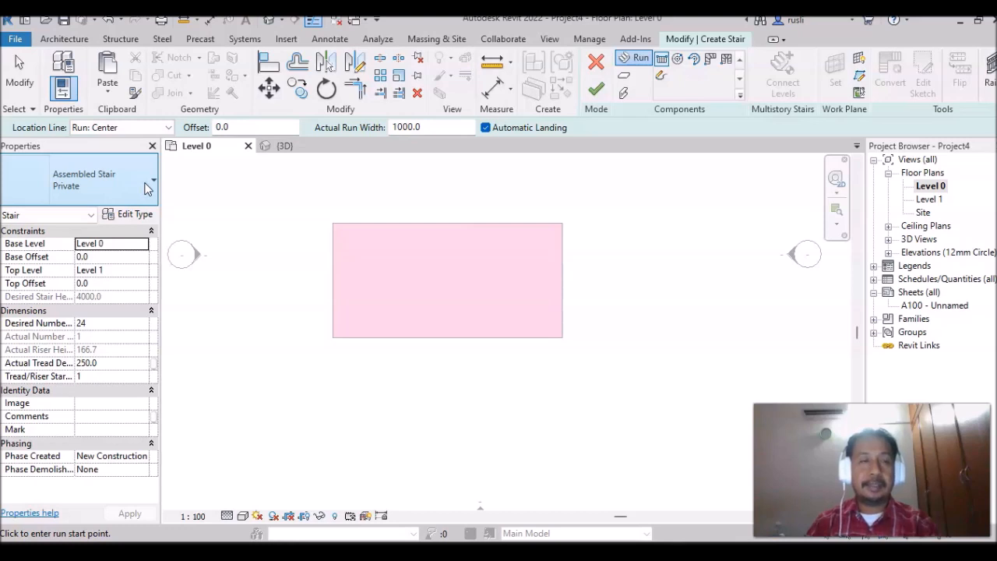
pyautogui.click(148, 187)
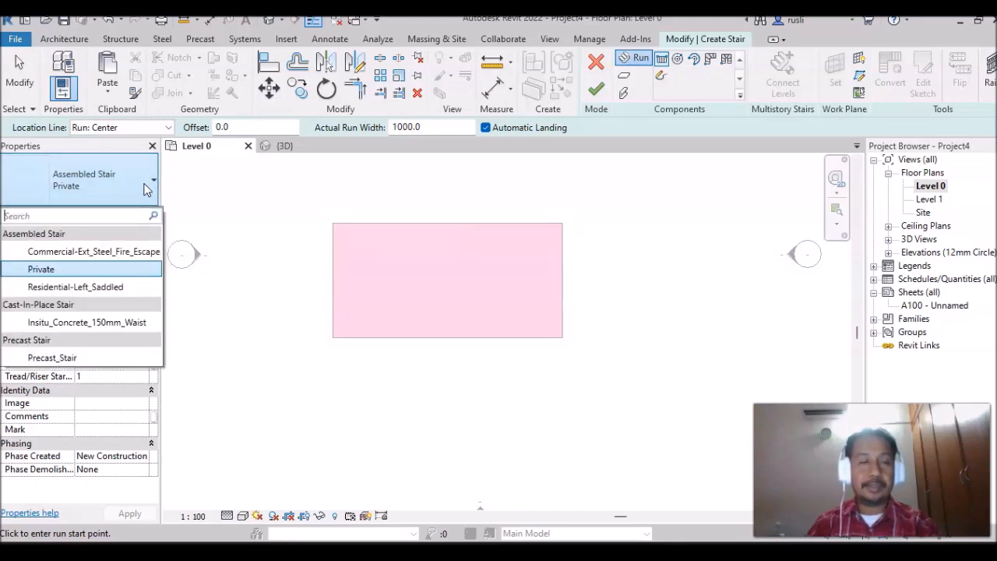
pyautogui.click(62, 326)
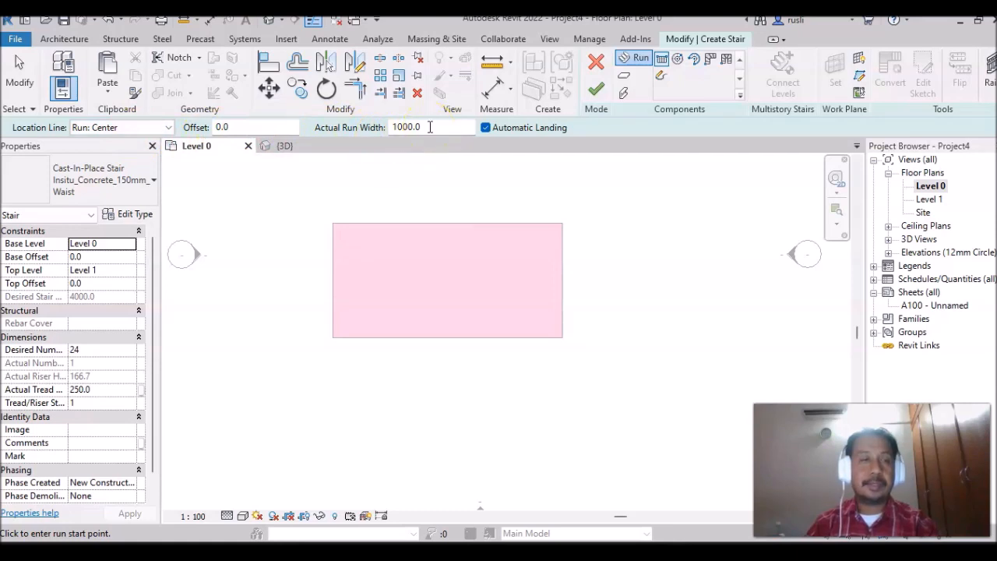
pyautogui.click(405, 129)
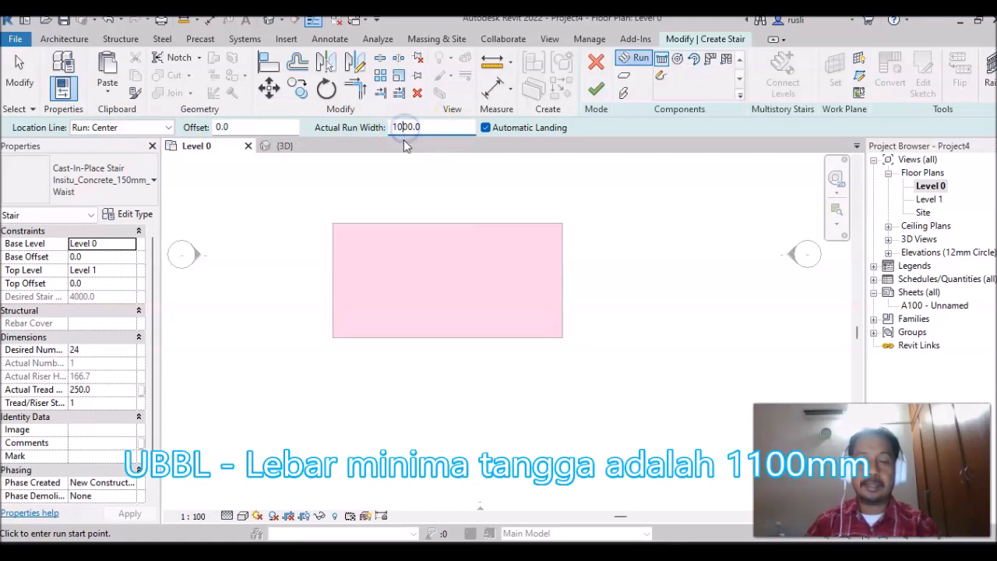
pyautogui.write('1')
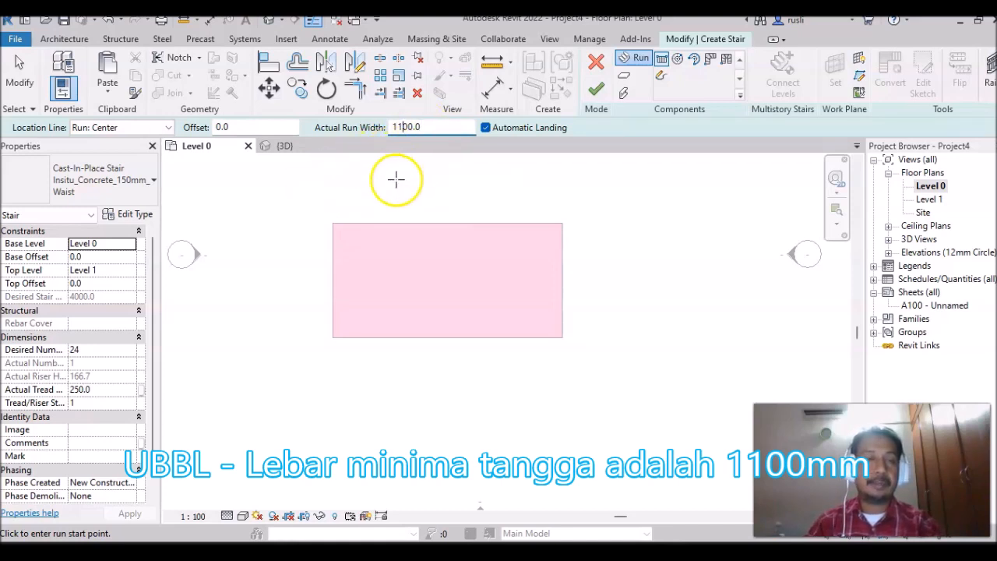
# Step: Duplicate the cast-in-place stair type and name the copy "RC Stair"
pyautogui.scroll(-1, 132, 211)
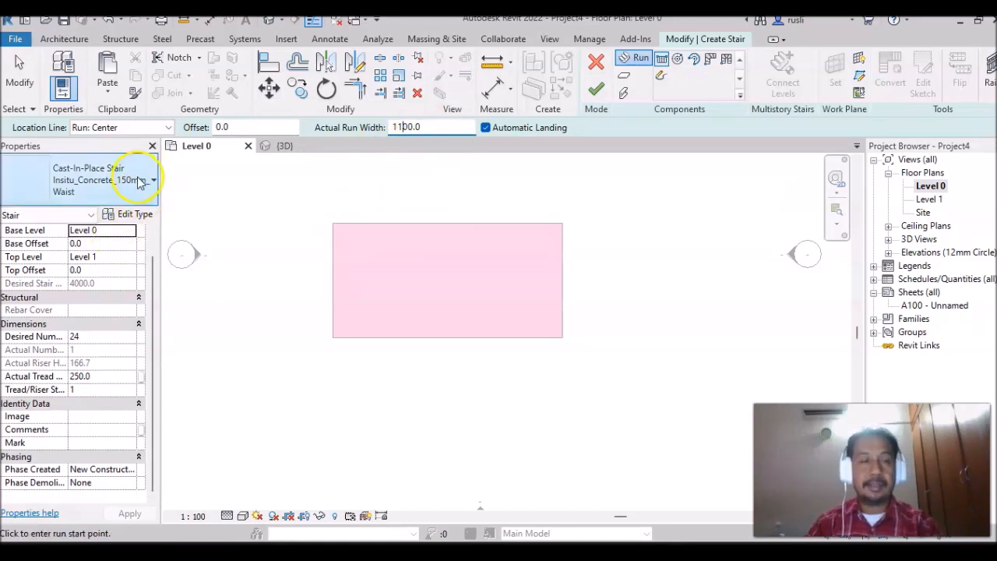
pyautogui.click(140, 222)
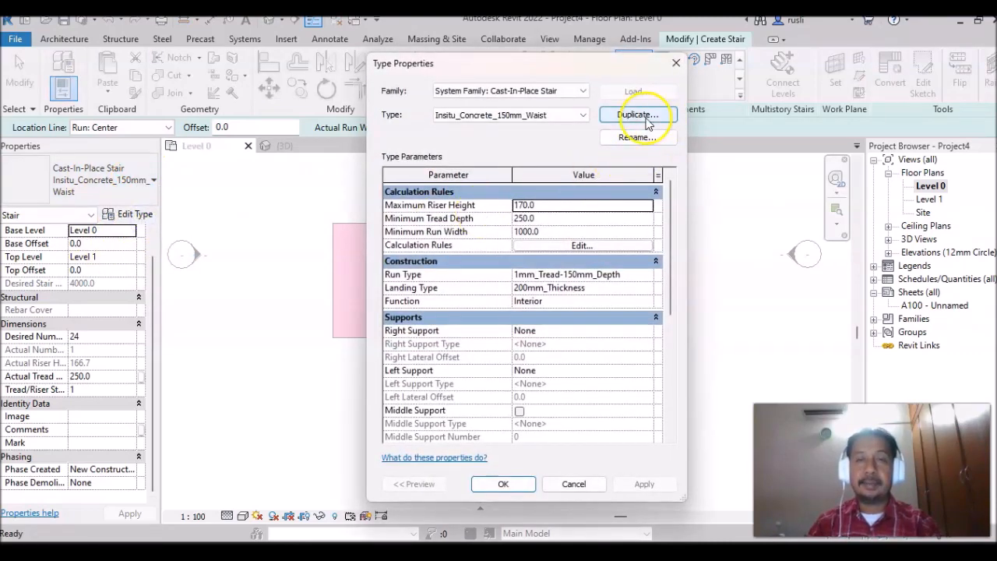
pyautogui.click(639, 115)
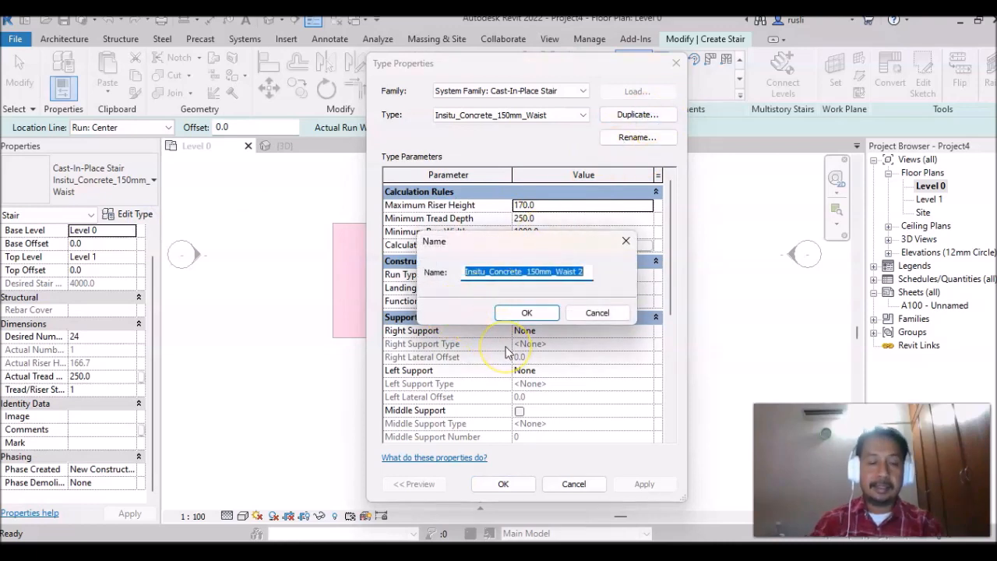
pyautogui.write('RC Stair')
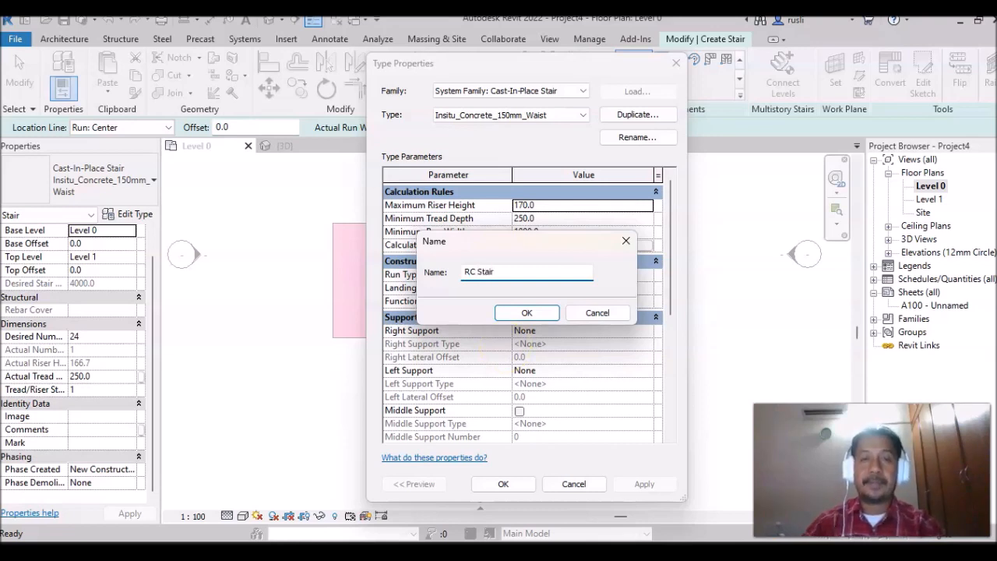
pyautogui.click(526, 310)
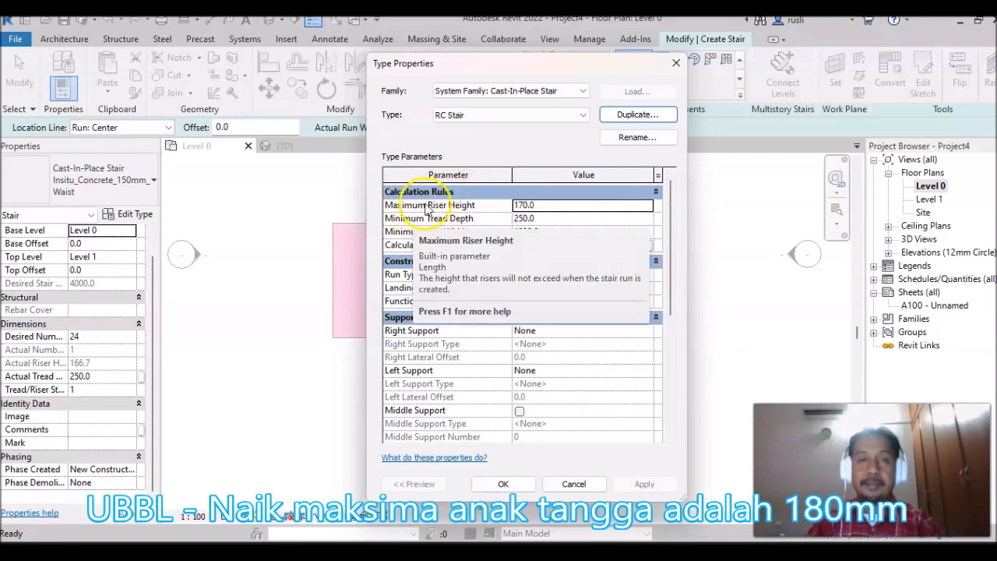
# Step: Set the RC Stair type's maximum riser height to 180, minimum tread depth to 255 and minimum run width to 1100 mm
pyautogui.click(548, 206)
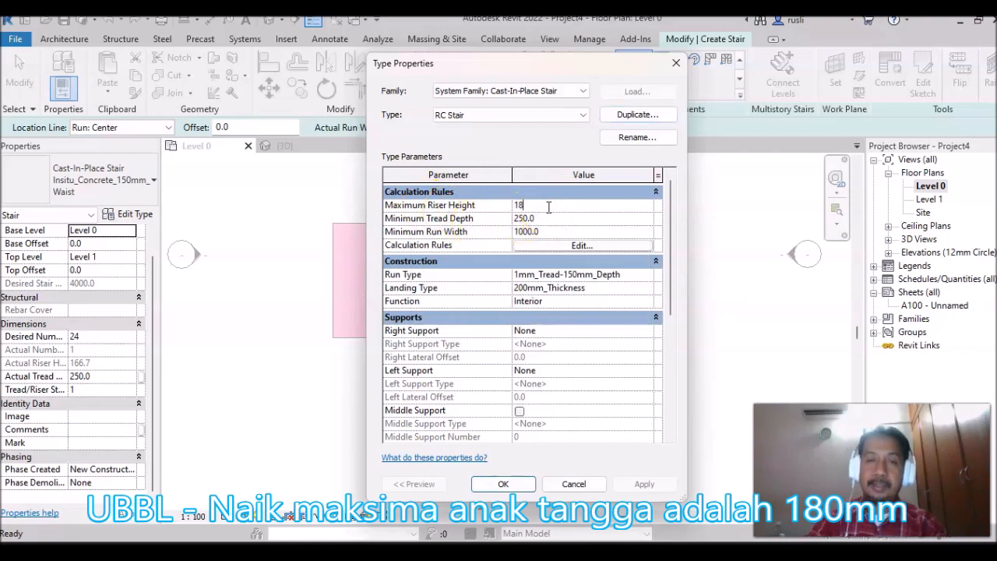
pyautogui.write('180')
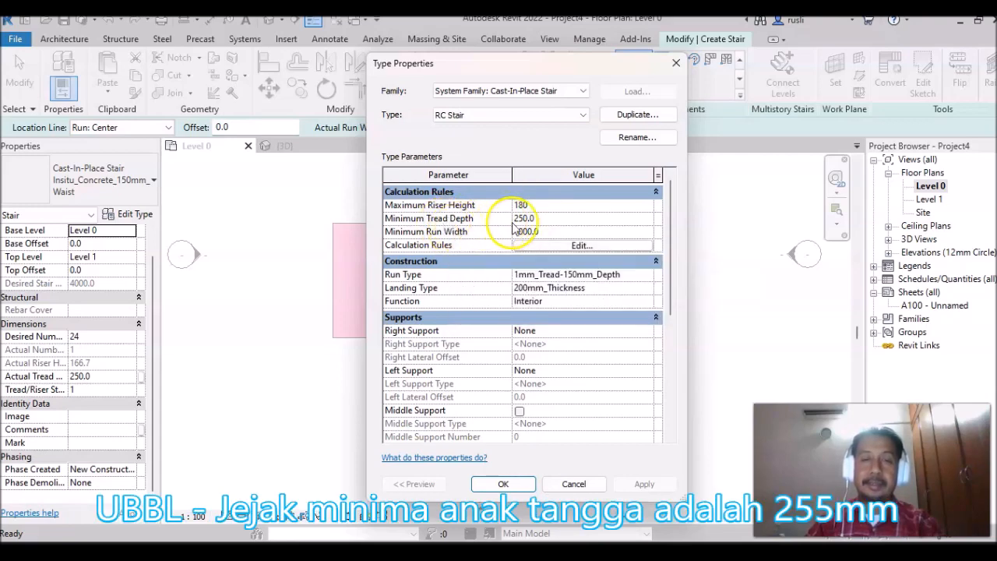
pyautogui.click(554, 222)
pyautogui.write('255')
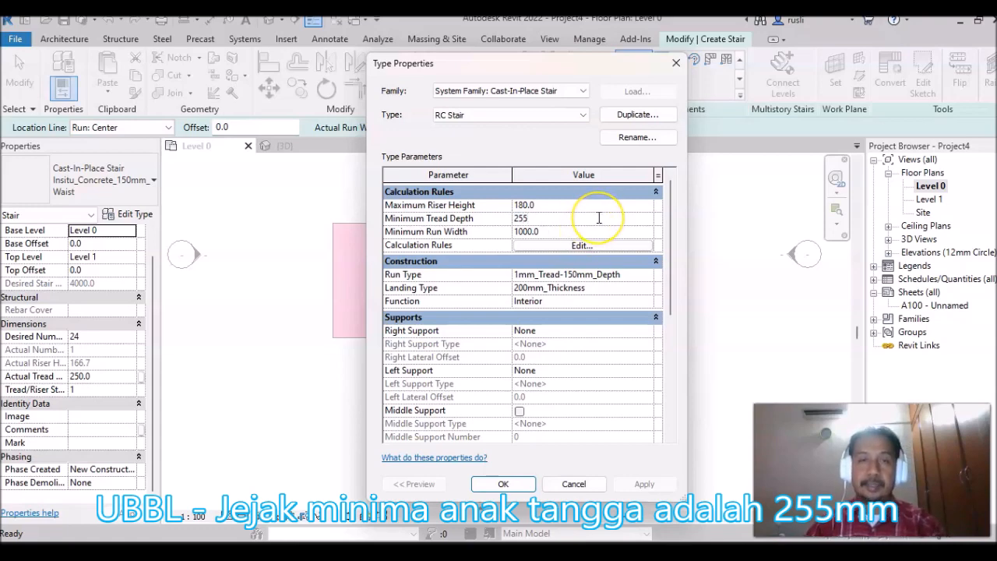
pyautogui.click(491, 246)
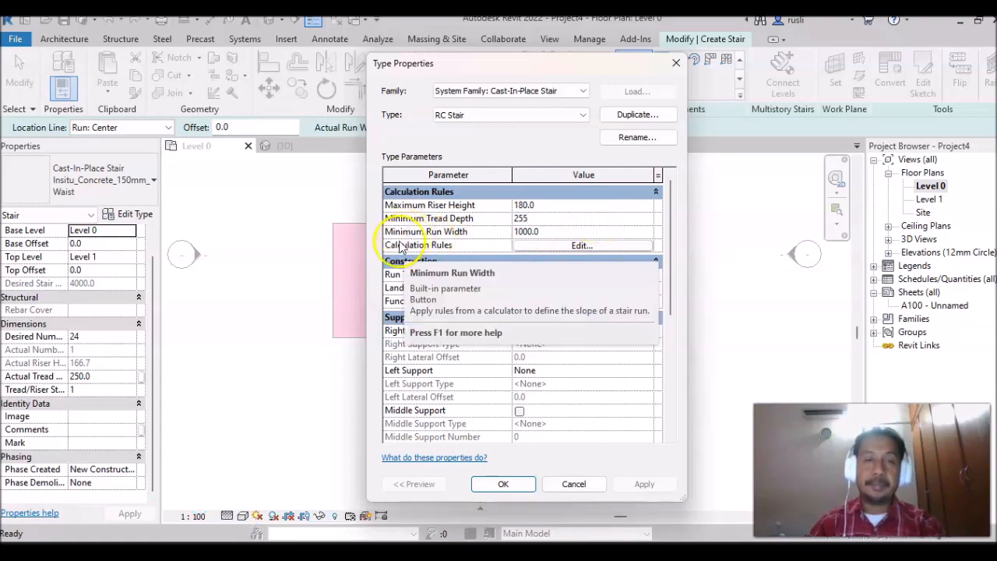
pyautogui.click(526, 231)
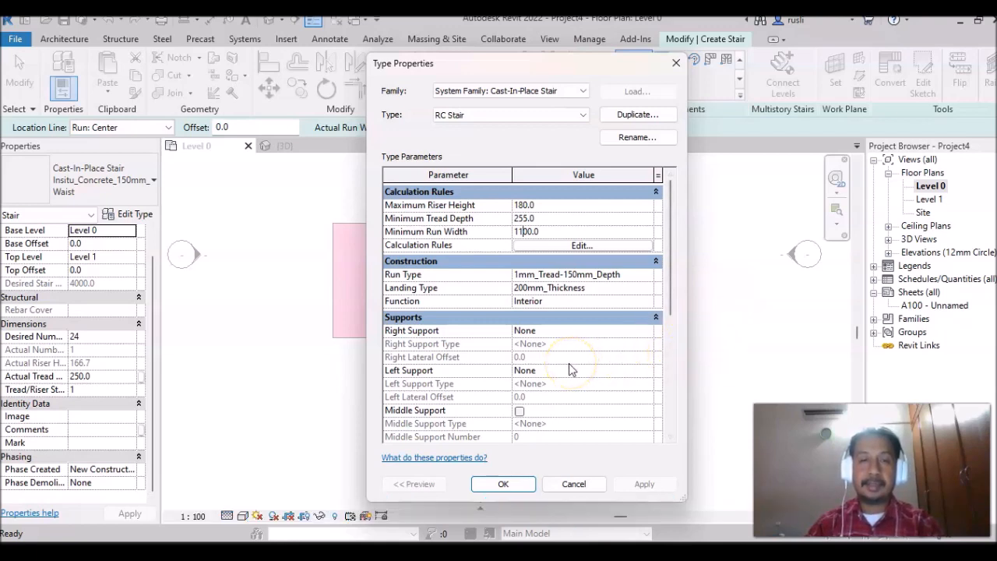
# Step: Open the RC Stair's run type properties and duplicate the monolithic run type as "150 depth 20mm tread"
pyautogui.click(630, 282)
pyautogui.click(646, 278)
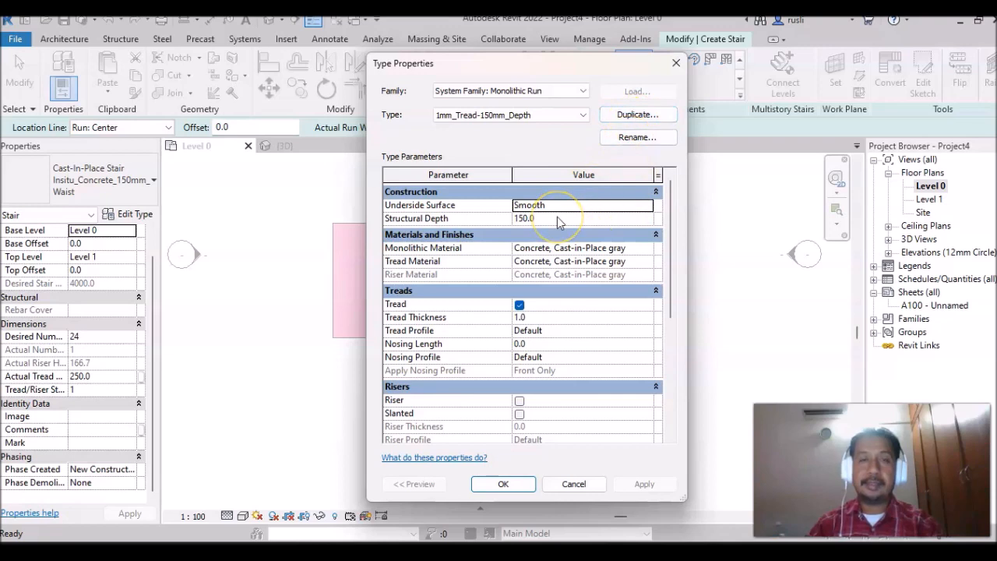
pyautogui.click(633, 116)
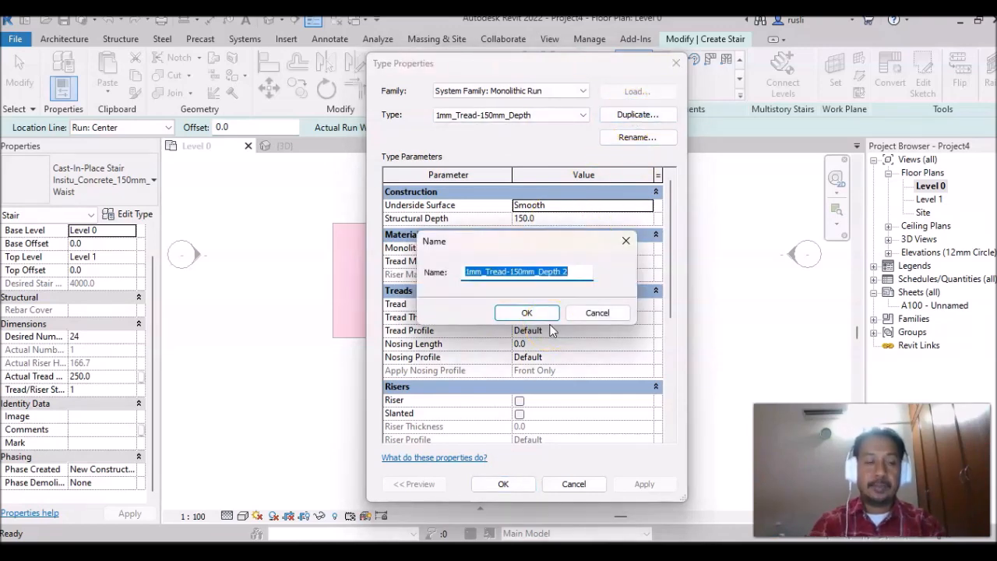
pyautogui.write('150 depth 20mm tread')
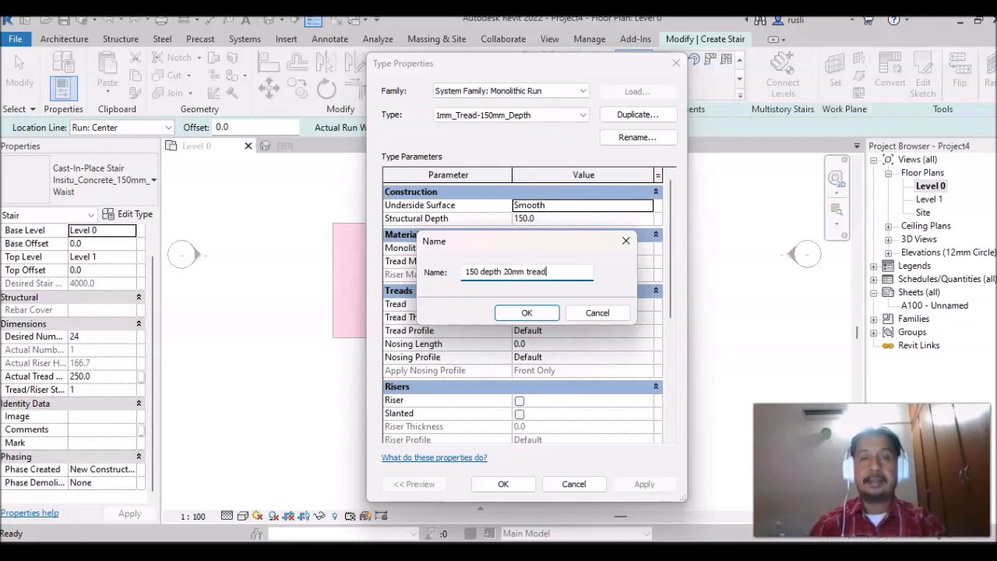
pyautogui.click(474, 277)
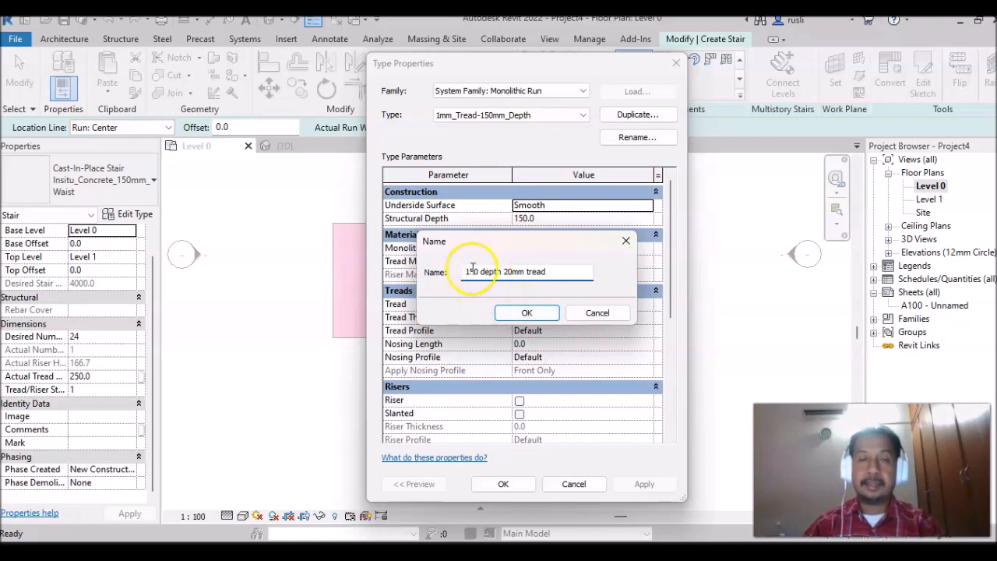
pyautogui.click(527, 314)
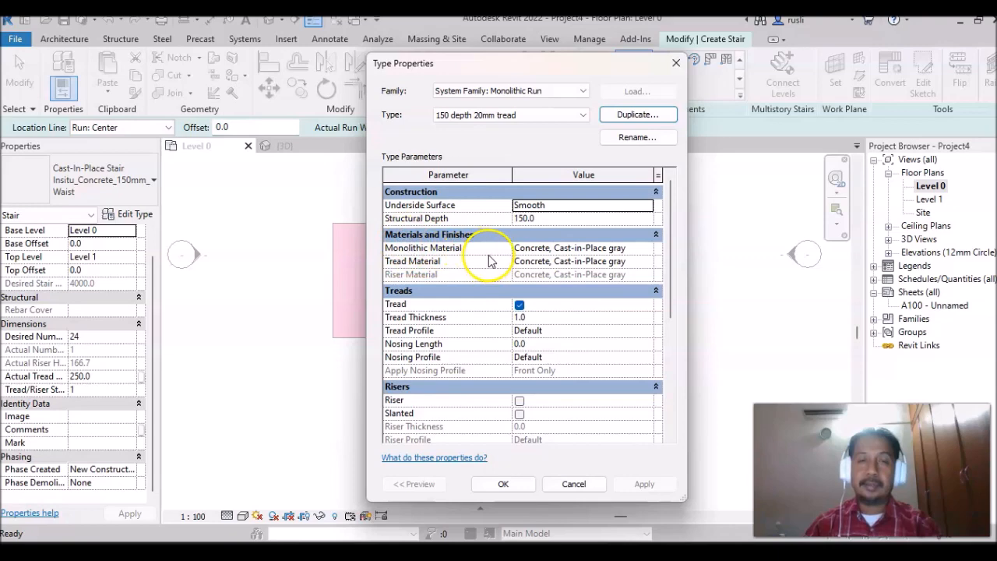
# Step: Assign the RC Slab material as the monolithic material of the new run type
pyautogui.click(647, 247)
pyautogui.click(648, 247)
pyautogui.scroll(-10, 352, 265)
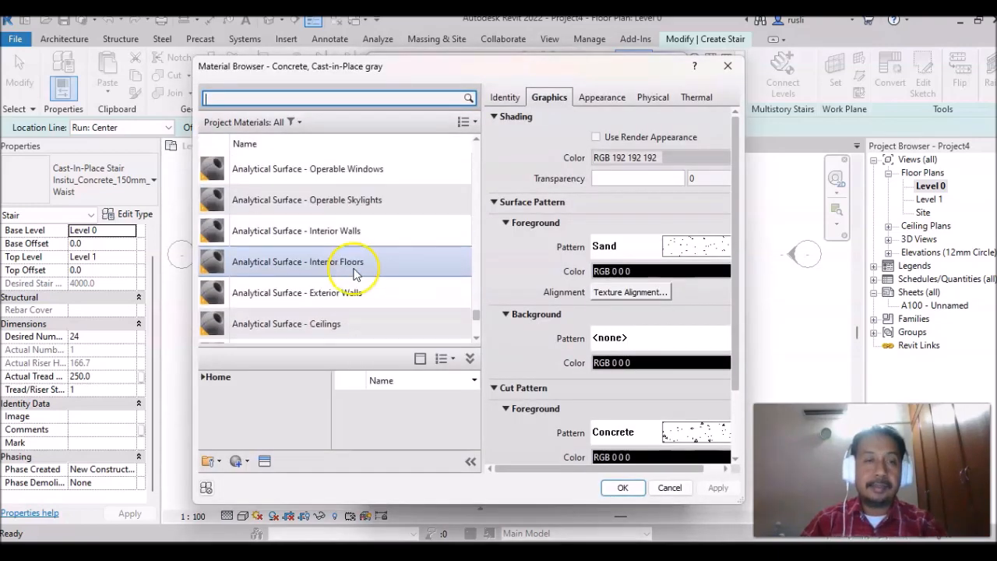
pyautogui.scroll(6, 346, 285)
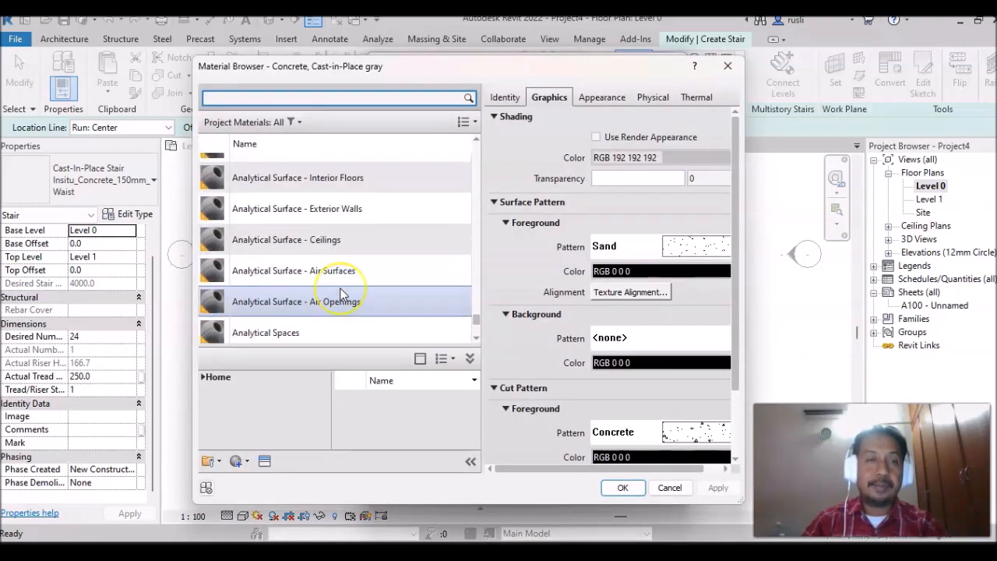
pyautogui.scroll(8, 341, 294)
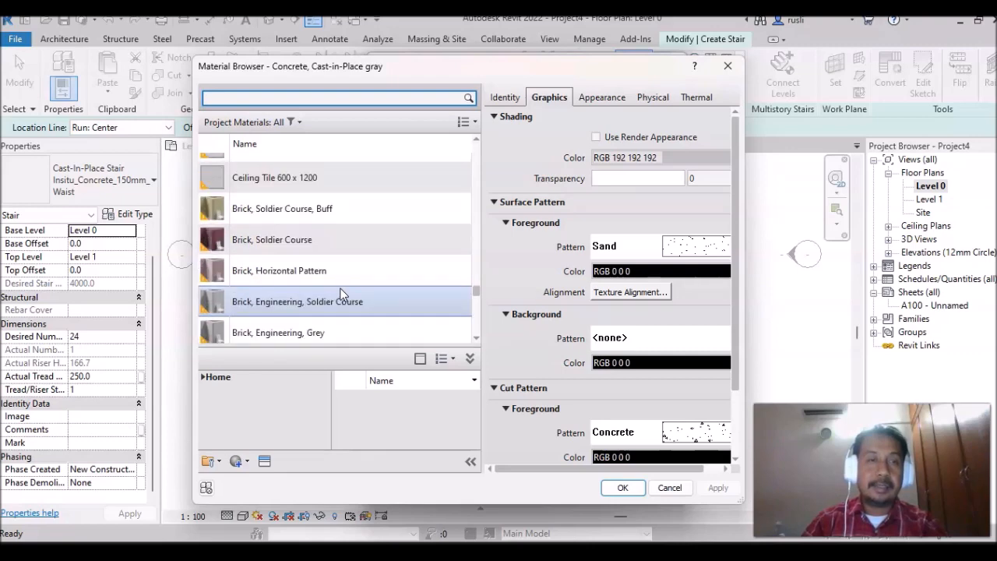
pyautogui.scroll(8, 340, 294)
pyautogui.click(289, 268)
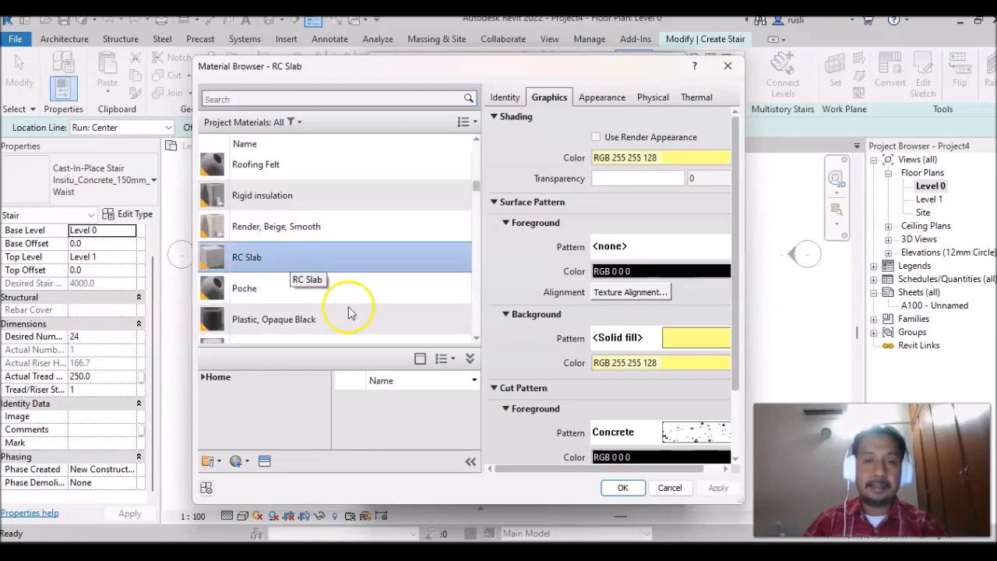
pyautogui.click(628, 491)
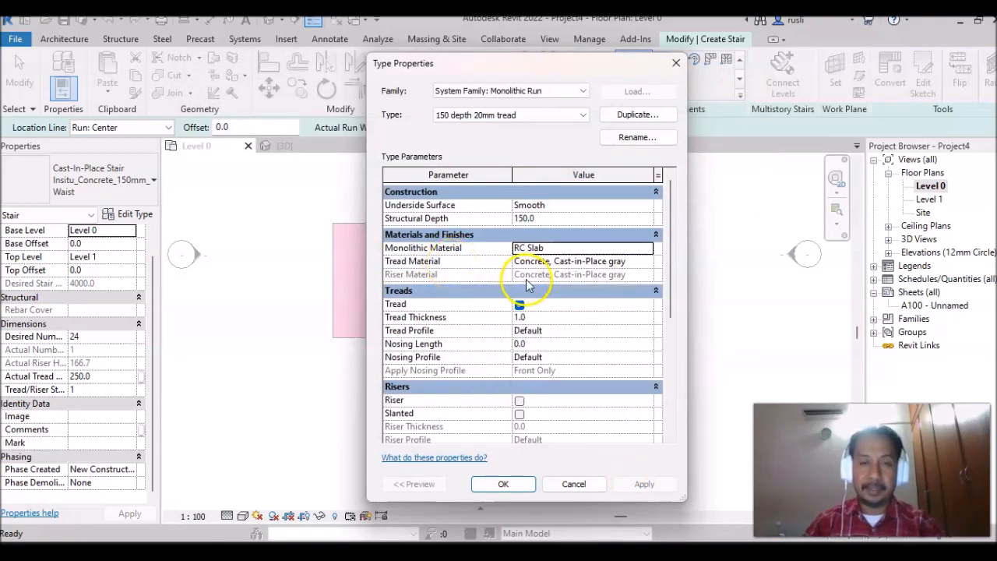
# Step: Assign the Tile 250 x 250 material as the tread material of the new run type
pyautogui.click(563, 263)
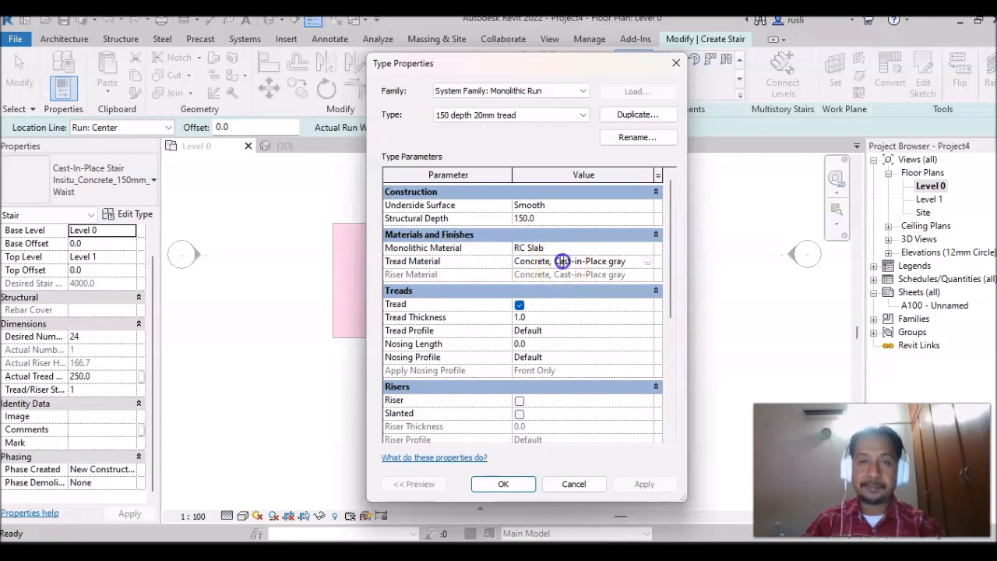
pyautogui.click(649, 264)
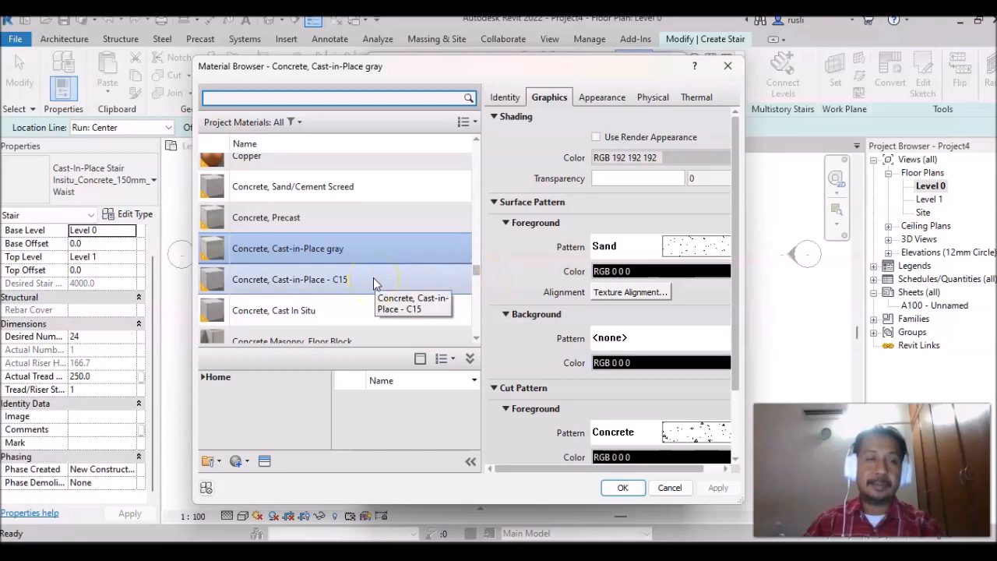
pyautogui.scroll(-5, 373, 277)
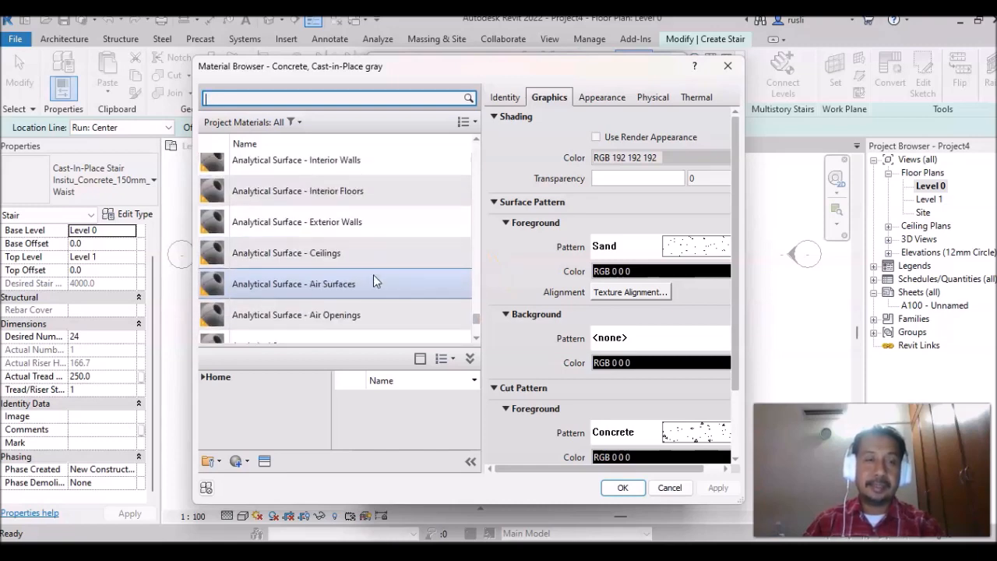
pyautogui.scroll(-3, 373, 279)
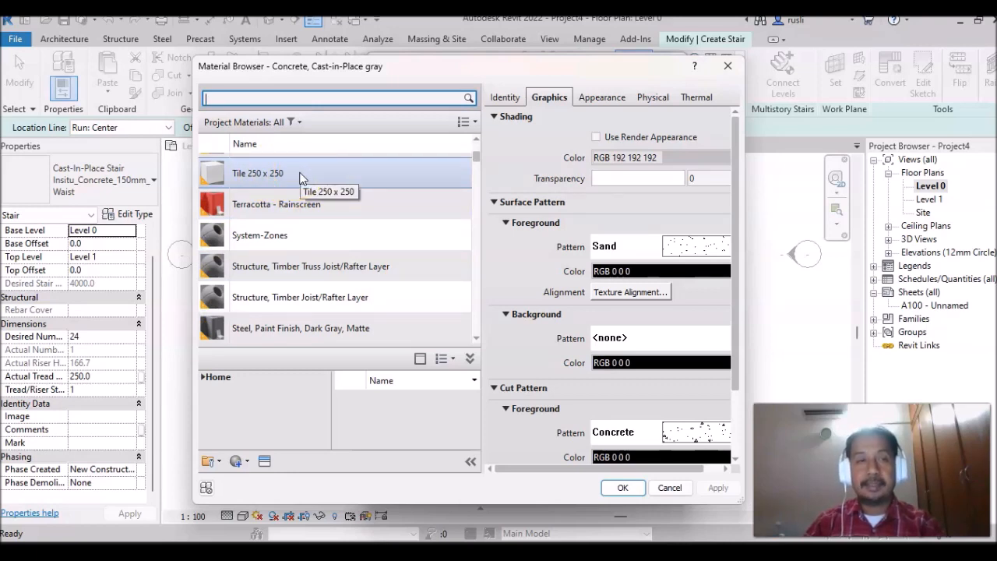
pyautogui.click(300, 174)
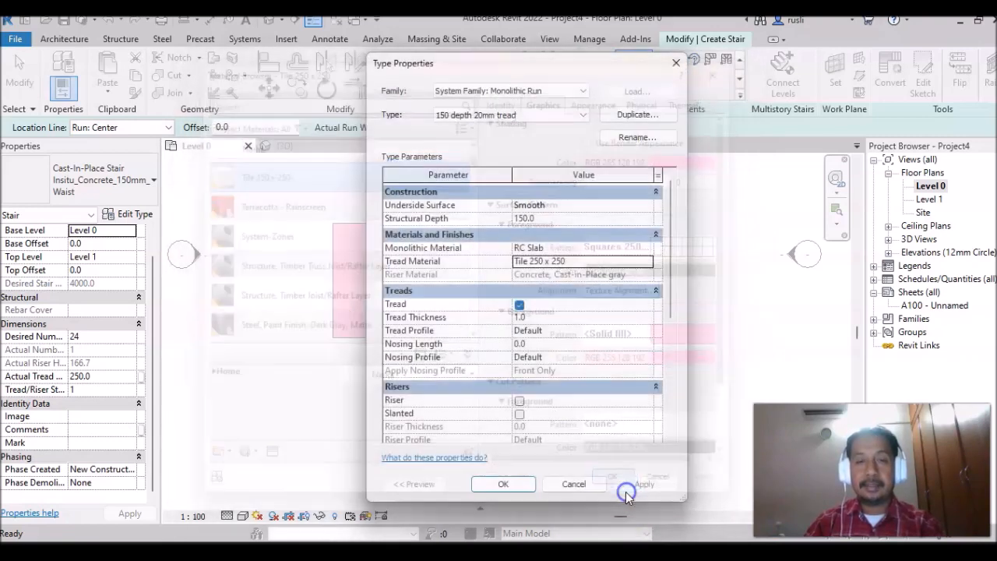
pyautogui.click(623, 487)
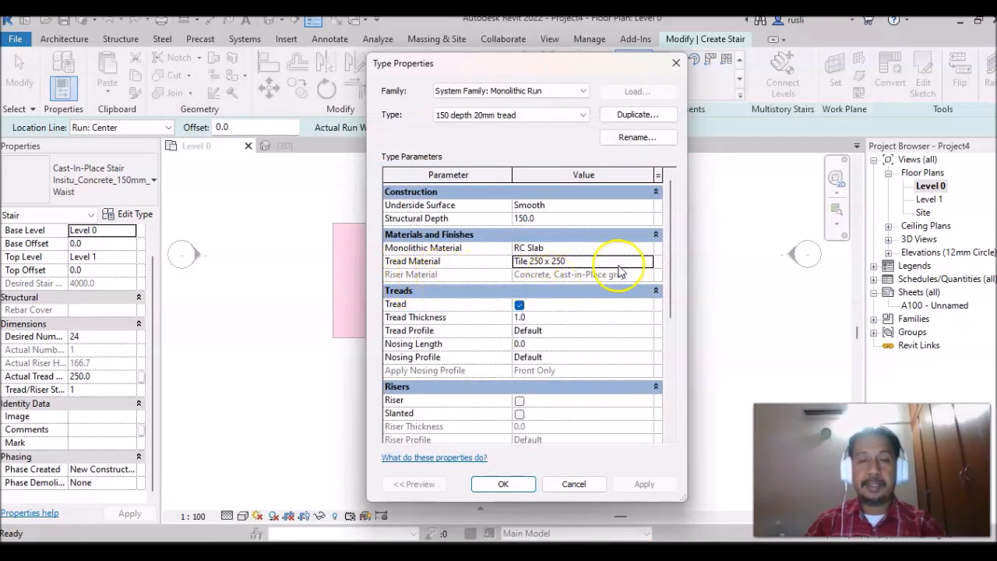
# Step: Enable risers in the run type and assign Tile 250 x 250 as the riser material
pyautogui.scroll(-1, 588, 294)
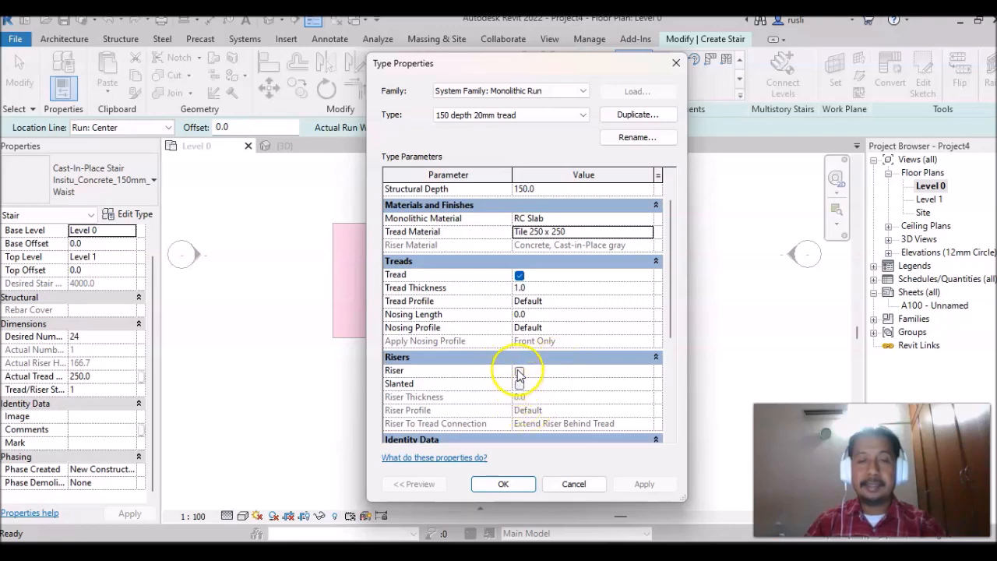
pyautogui.click(519, 371)
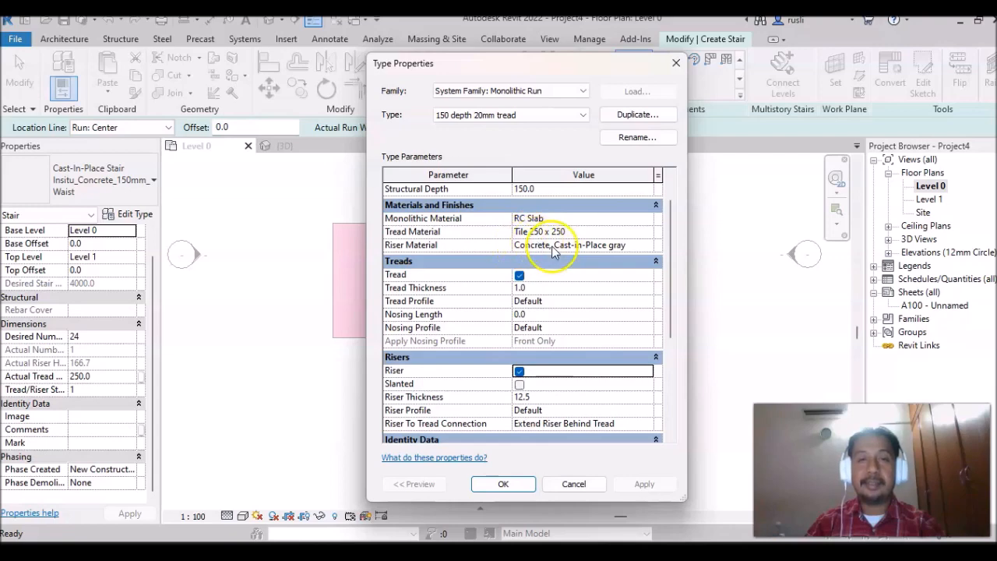
pyautogui.click(629, 245)
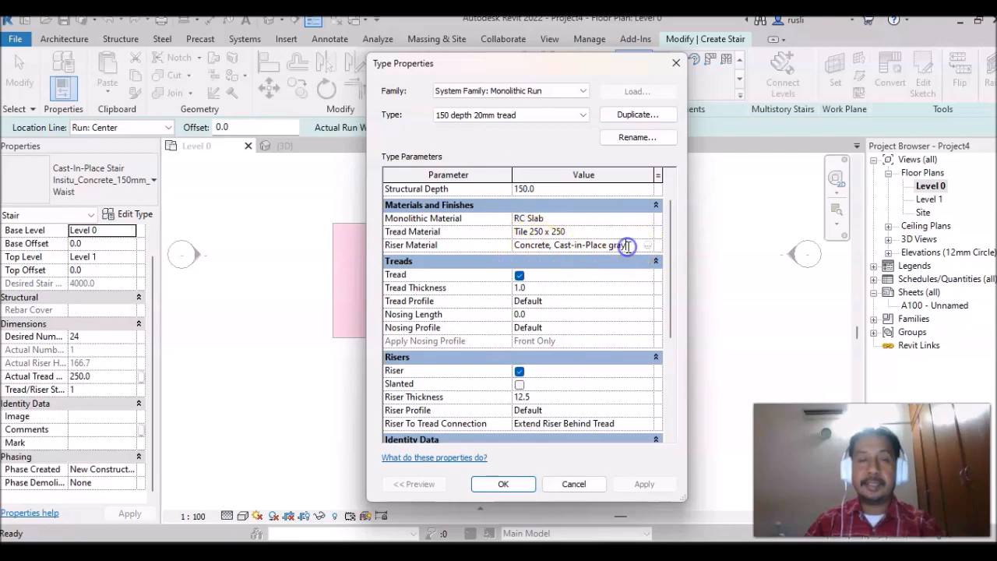
pyautogui.click(647, 246)
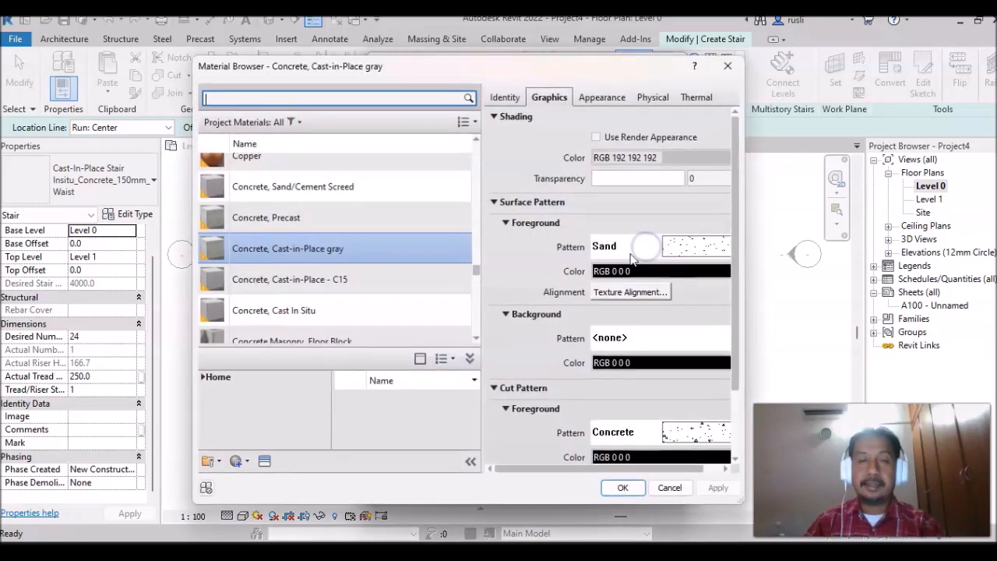
pyautogui.scroll(10, 394, 246)
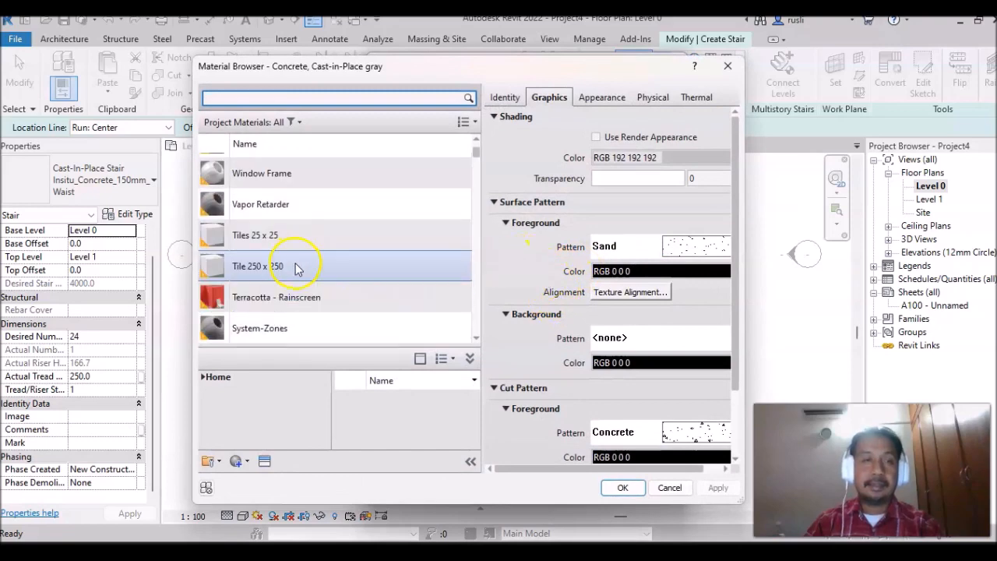
pyautogui.click(297, 267)
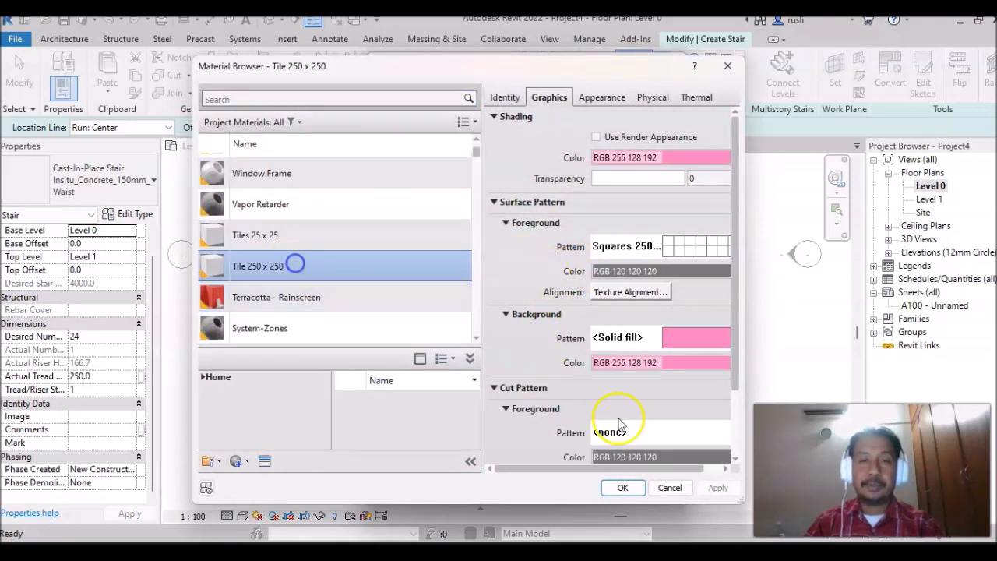
pyautogui.click(626, 487)
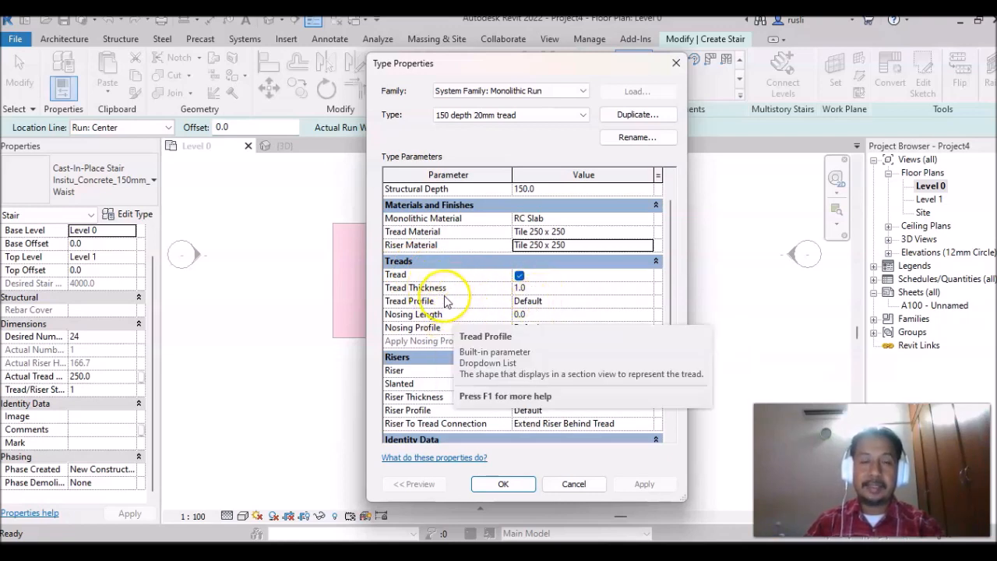
# Step: Set the run type's tread thickness, nosing length and riser thickness to 20 mm each and accept the type settings
pyautogui.click(542, 287)
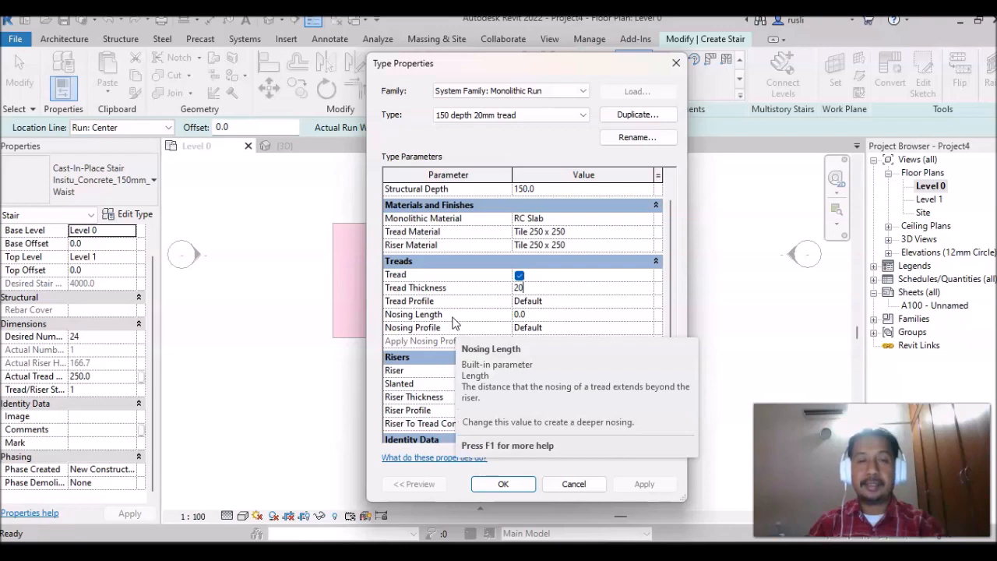
pyautogui.click(550, 315)
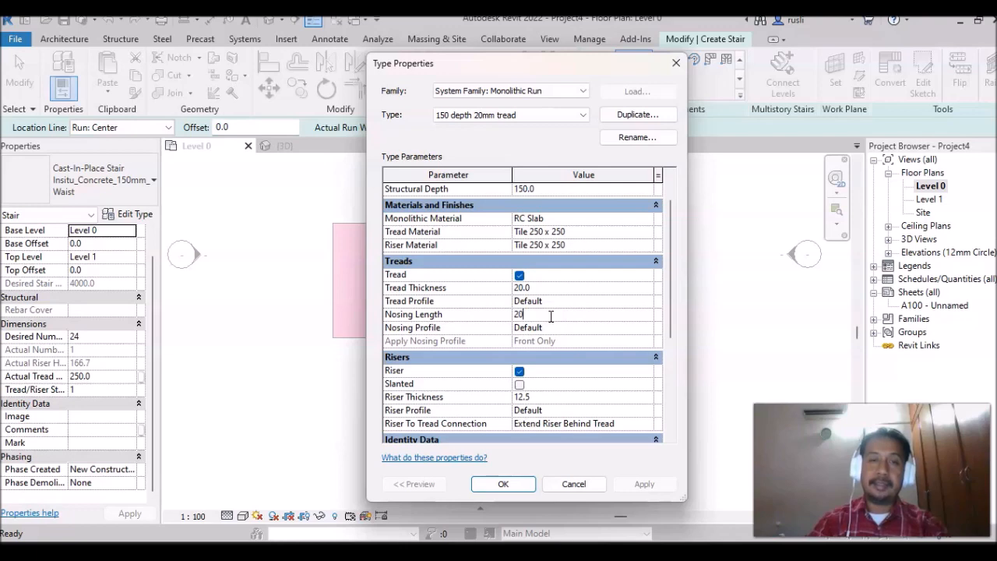
pyautogui.click(548, 363)
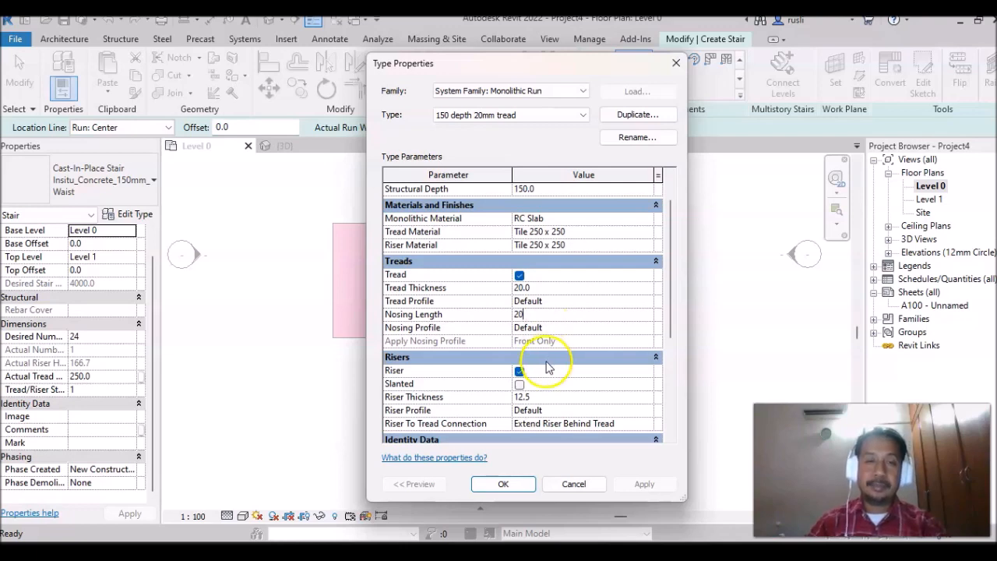
pyautogui.scroll(-1, 548, 378)
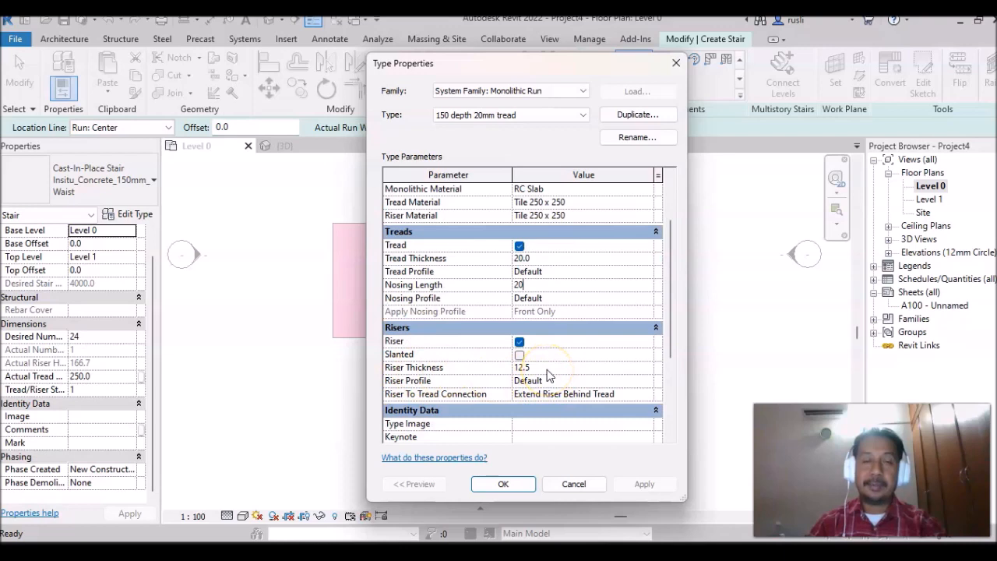
pyautogui.click(548, 369)
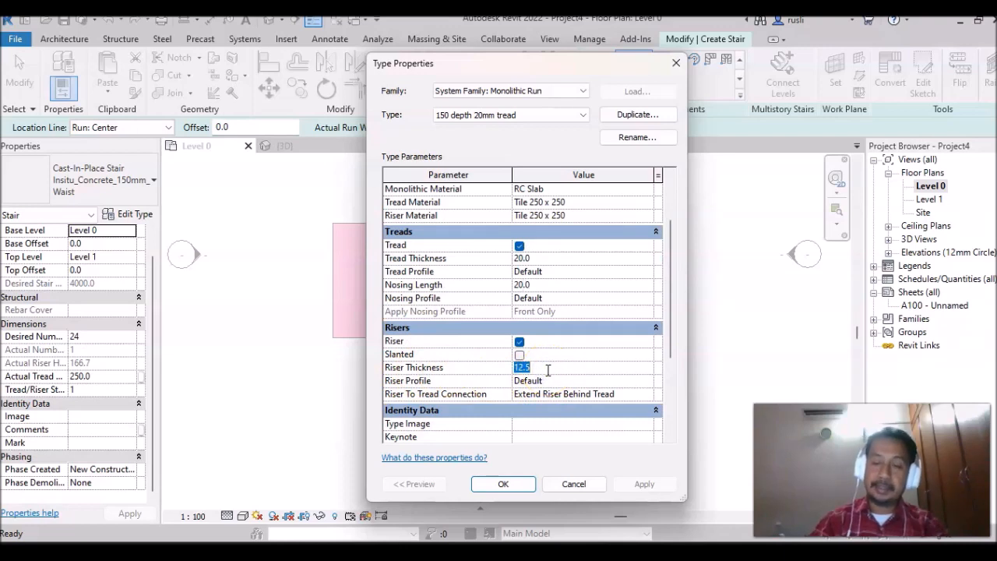
pyautogui.write('20')
pyautogui.scroll(-3, 548, 413)
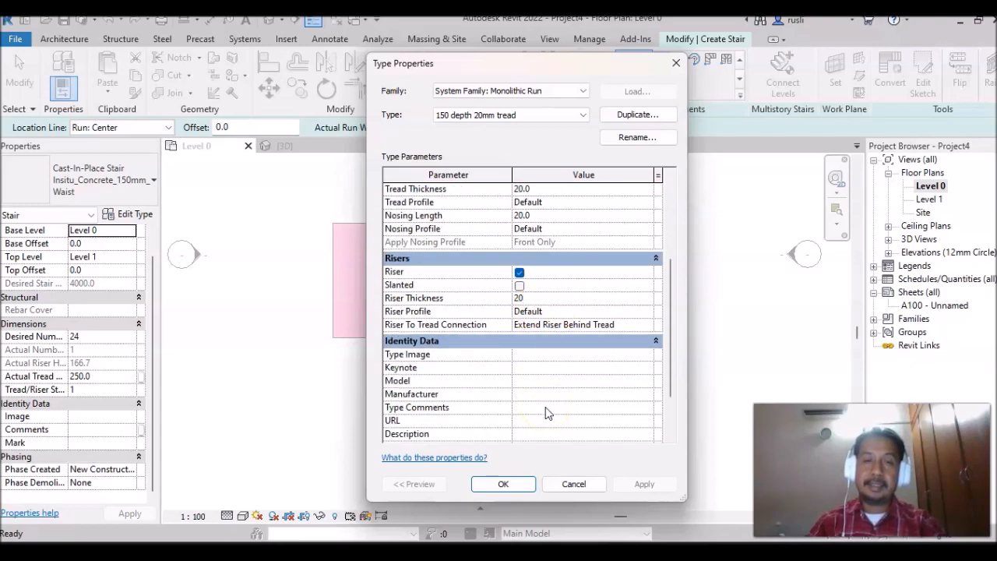
pyautogui.click(503, 484)
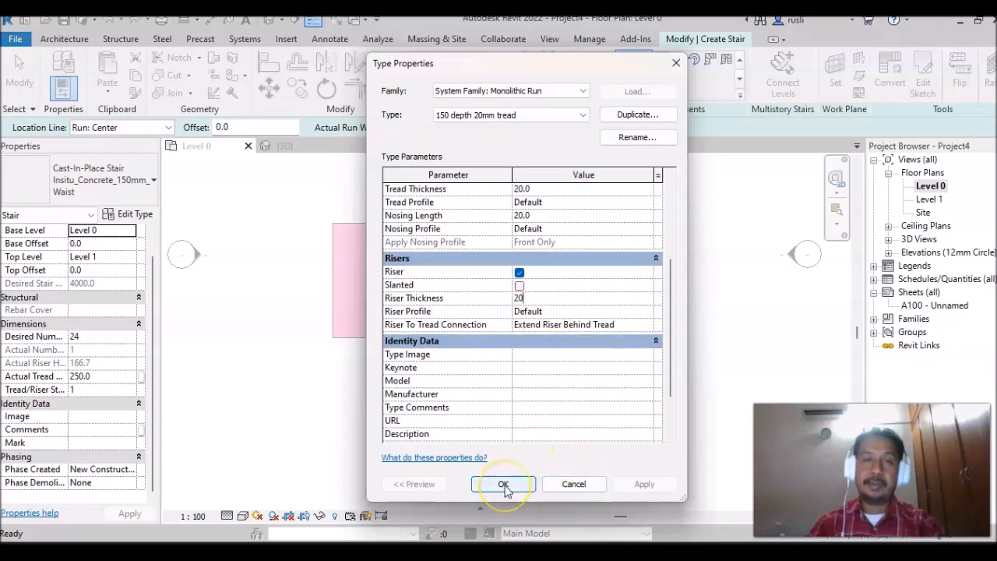
pyautogui.click(507, 485)
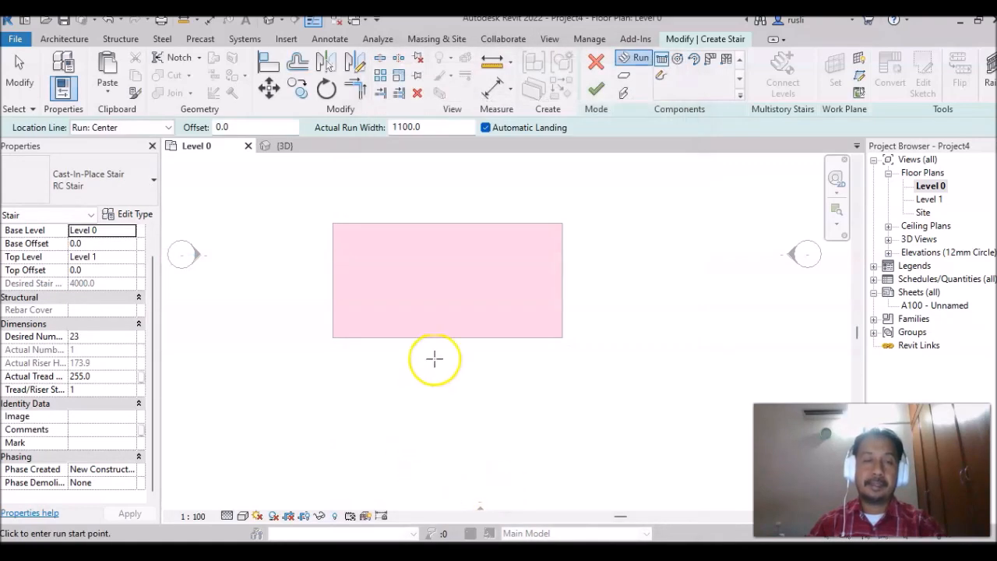
# Step: Check the heights of Level 0 and Level 1 in the East elevation and return to the Level 0 plan
pyautogui.scroll(-5, 434, 358)
pyautogui.moveTo(366, 374); pyautogui.dragTo(368, 415, button='middle')
pyautogui.scroll(3, 429, 325)
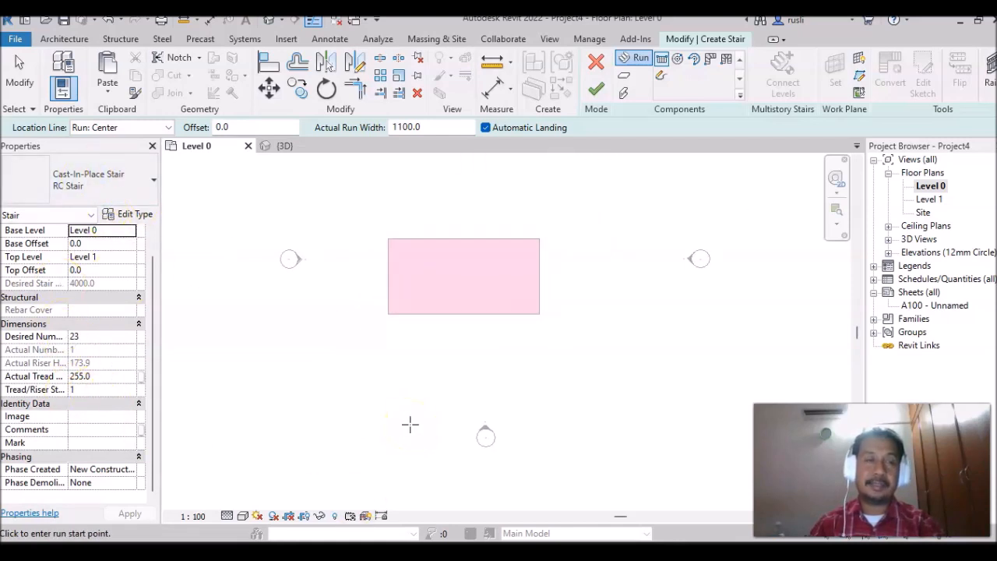
pyautogui.scroll(1, 432, 351)
pyautogui.moveTo(431, 351)
pyautogui.mouseDown(button='middle')
pyautogui.moveTo(392, 399)
pyautogui.moveTo(426, 339)
pyautogui.mouseUp(button='middle')
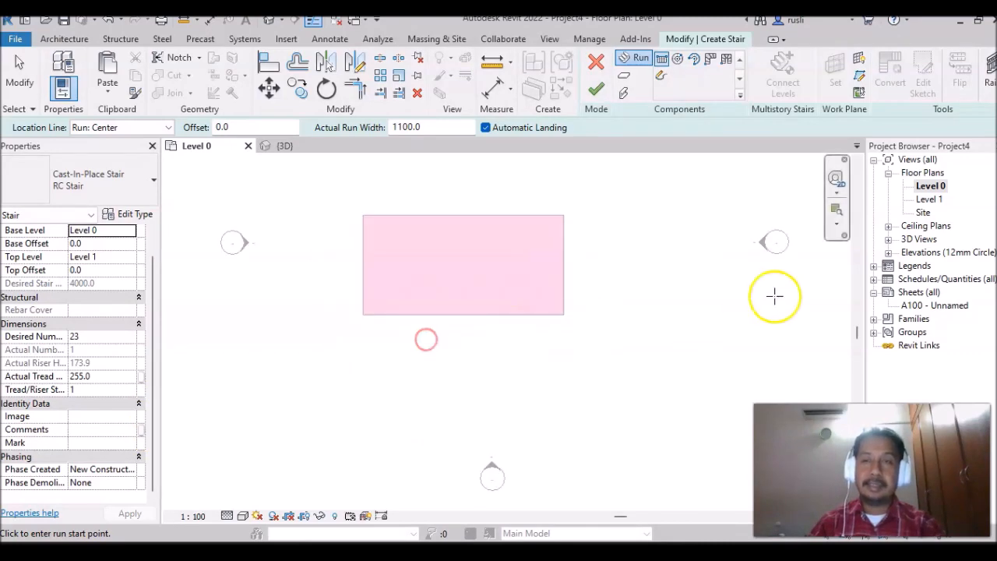
pyautogui.click(888, 253)
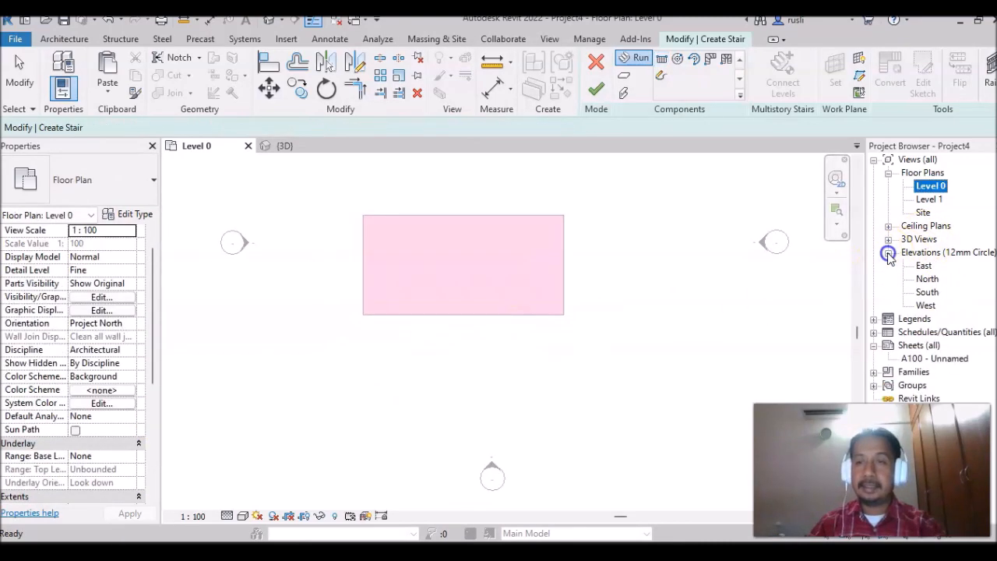
pyautogui.doubleClick(921, 266)
pyautogui.scroll(-2, 538, 319)
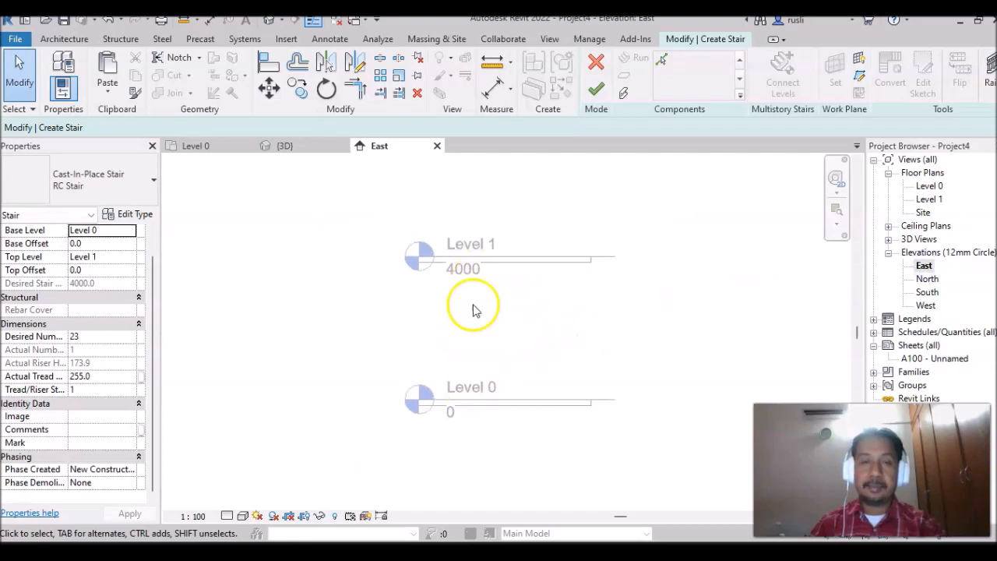
pyautogui.doubleClick(929, 185)
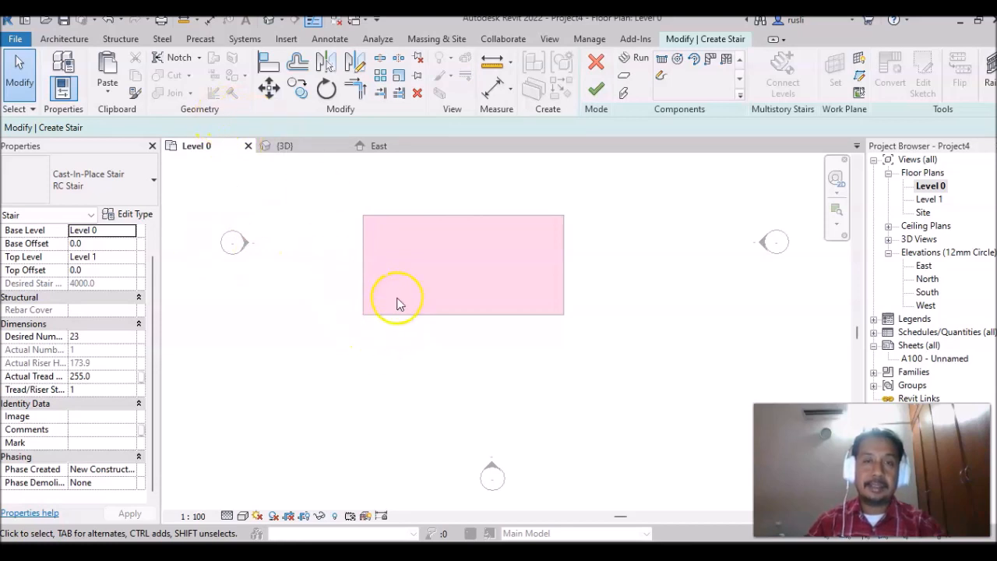
# Step: Draw the first straight stair run, 11 risers and 2550 mm long, outward from the slab's lower edge in the Level 0 plan
pyautogui.click(662, 61)
pyautogui.scroll(3, 399, 316)
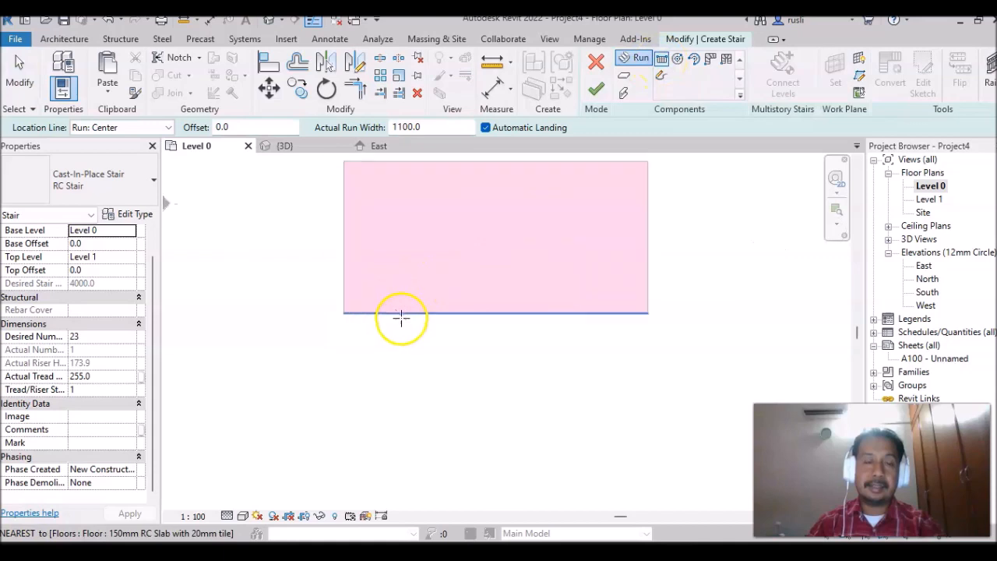
pyautogui.moveTo(386, 372); pyautogui.dragTo(277, 395, button='middle')
pyautogui.click(294, 331)
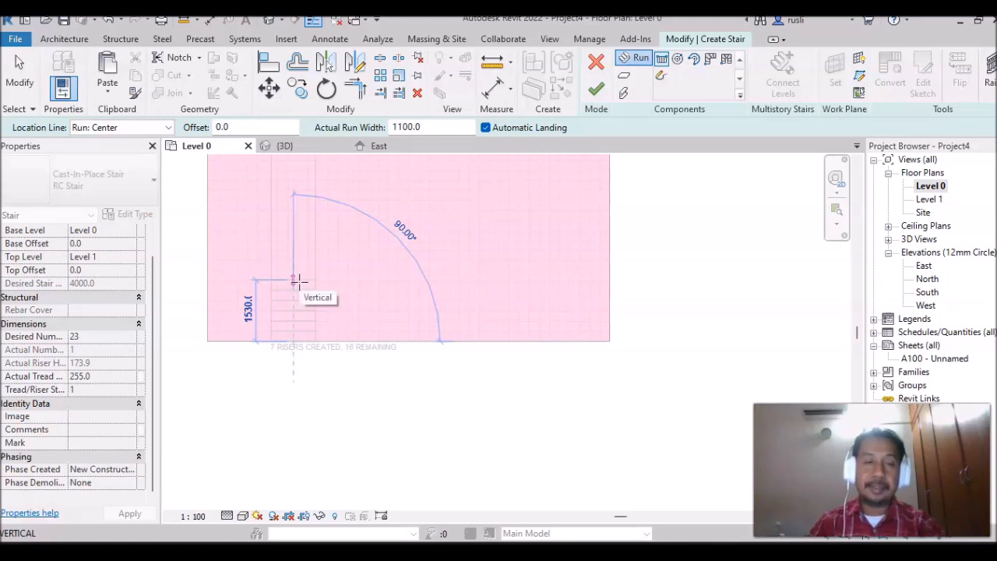
pyautogui.moveTo(289, 221); pyautogui.dragTo(300, 309, button='middle')
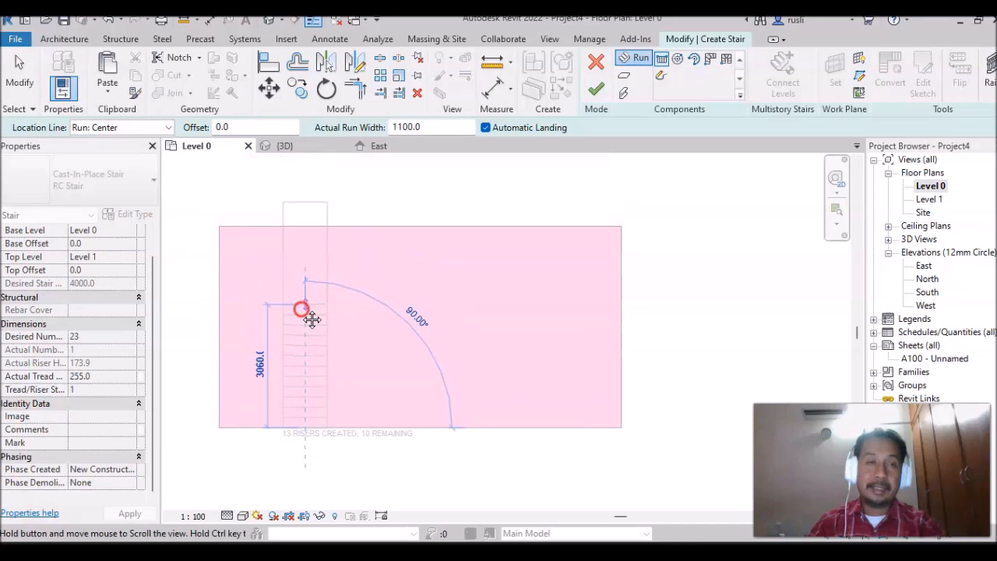
pyautogui.click(306, 212)
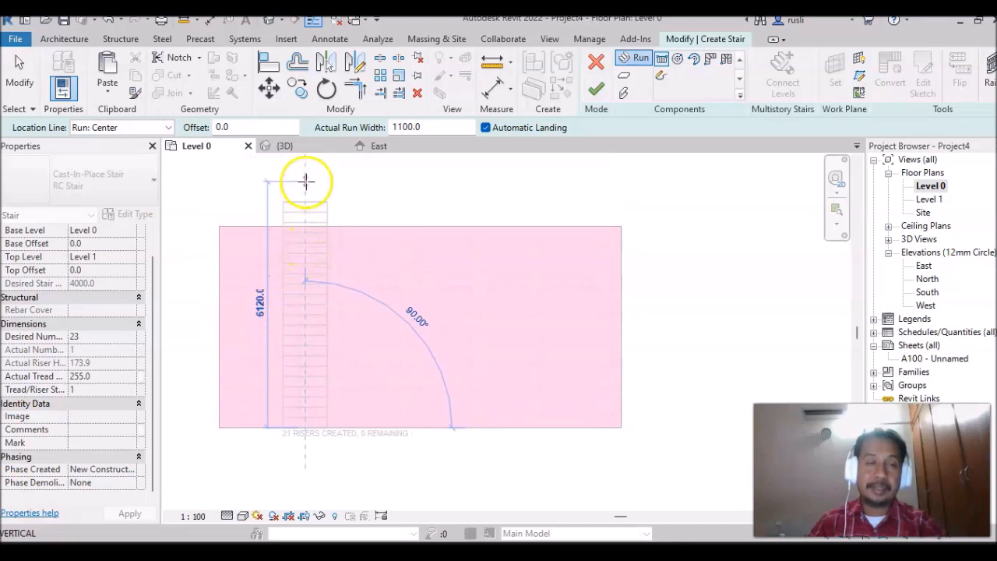
pyautogui.moveTo(306, 180); pyautogui.dragTo(311, 212, button='middle')
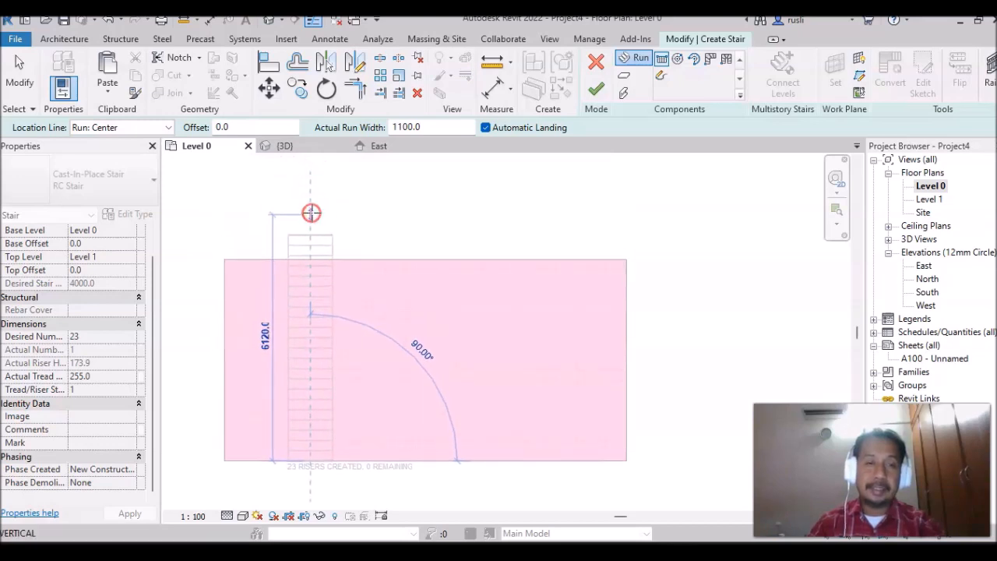
pyautogui.click(316, 234)
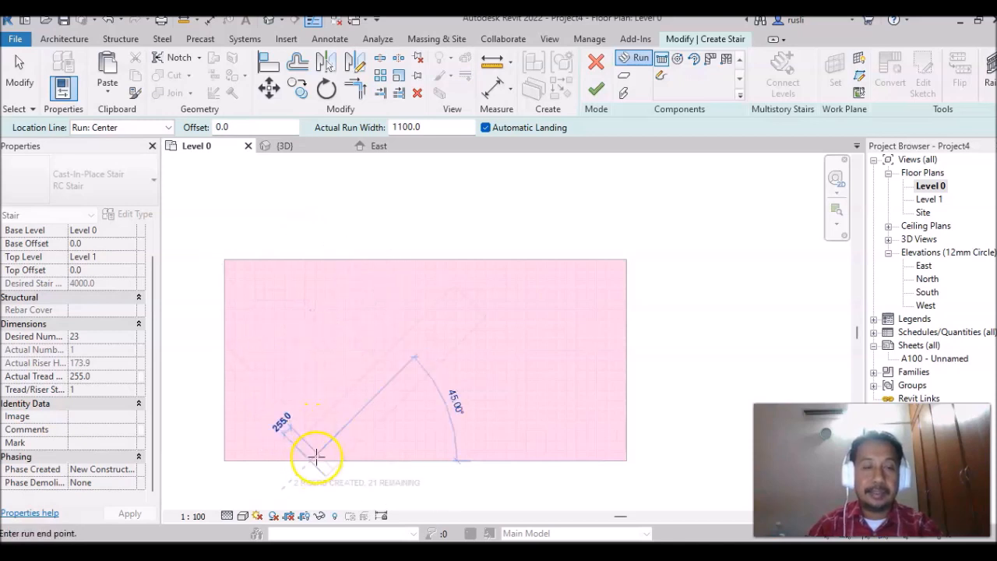
pyautogui.moveTo(325, 421); pyautogui.dragTo(306, 260, button='middle')
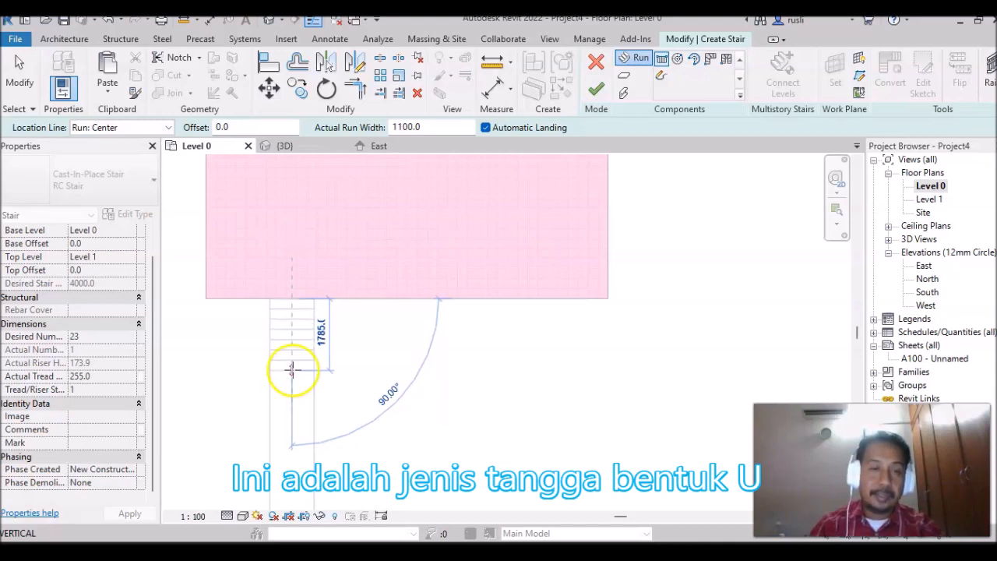
pyautogui.scroll(2, 292, 380)
pyautogui.moveTo(294, 433); pyautogui.dragTo(289, 325, button='middle')
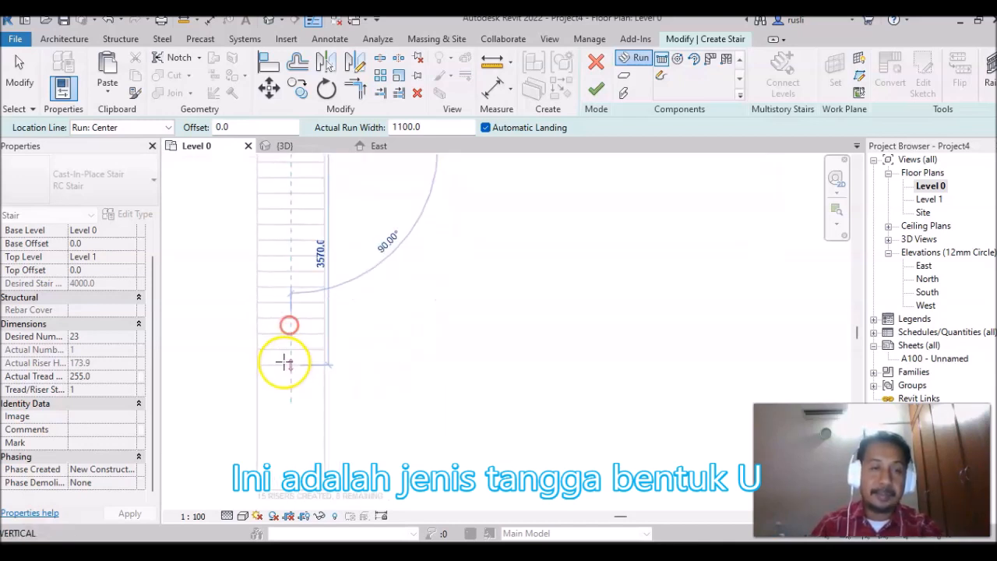
pyautogui.click(292, 305)
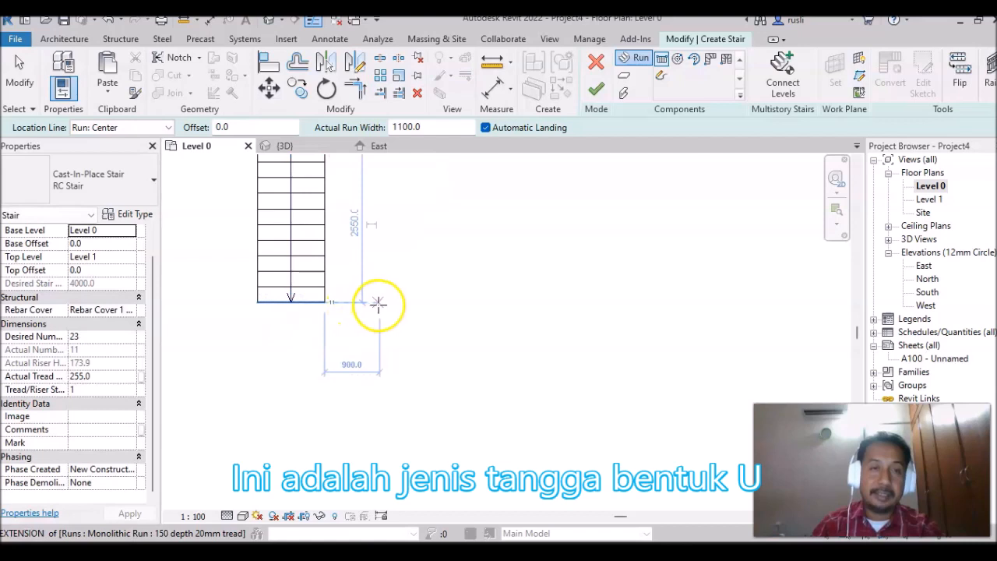
# Step: Draw the parallel return run with the remaining 12 risers back towards the slab, joined by an automatic landing into a U-shaped stair
pyautogui.moveTo(383, 301); pyautogui.dragTo(381, 367, button='middle')
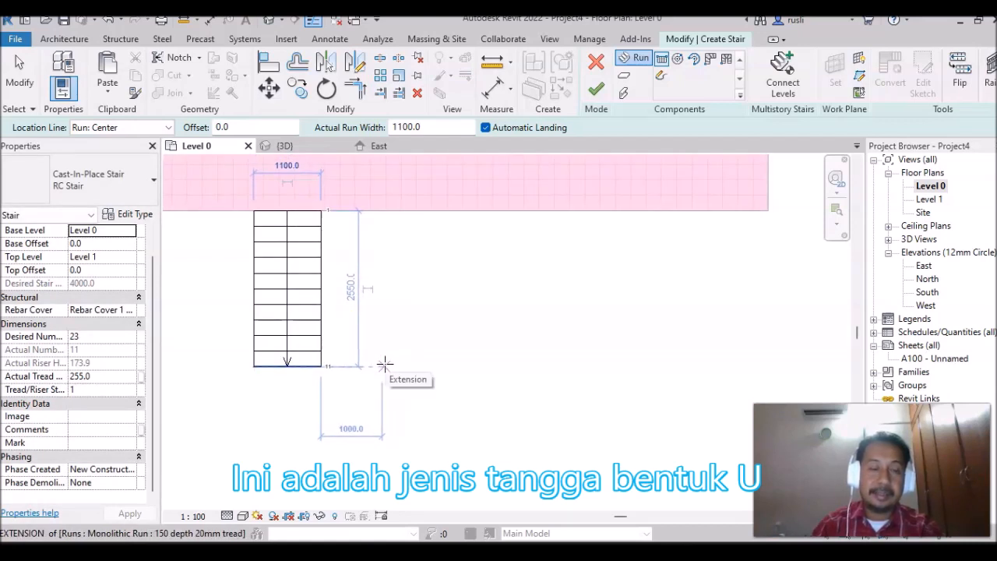
pyautogui.click(371, 364)
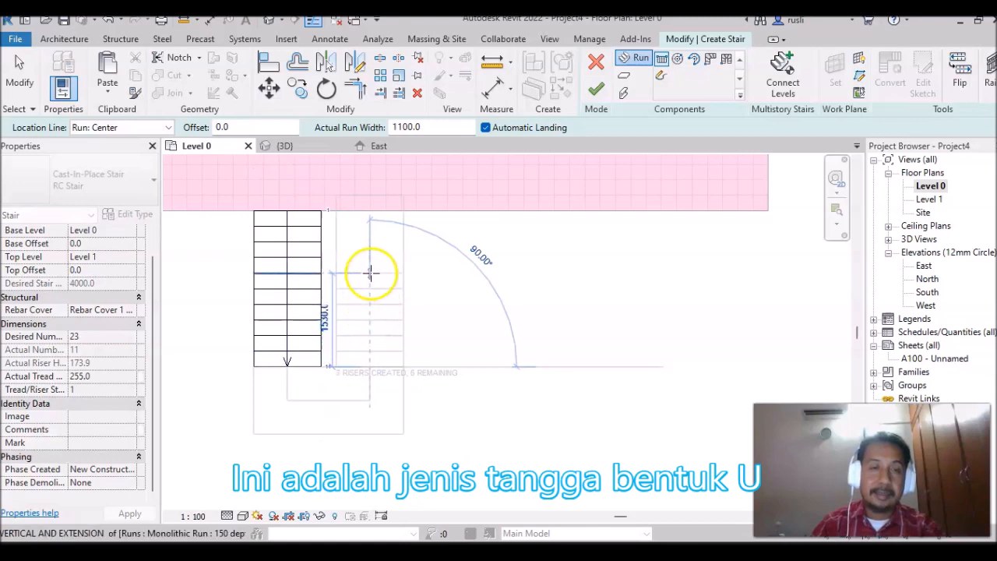
pyautogui.click(369, 175)
pyautogui.press('Escape')
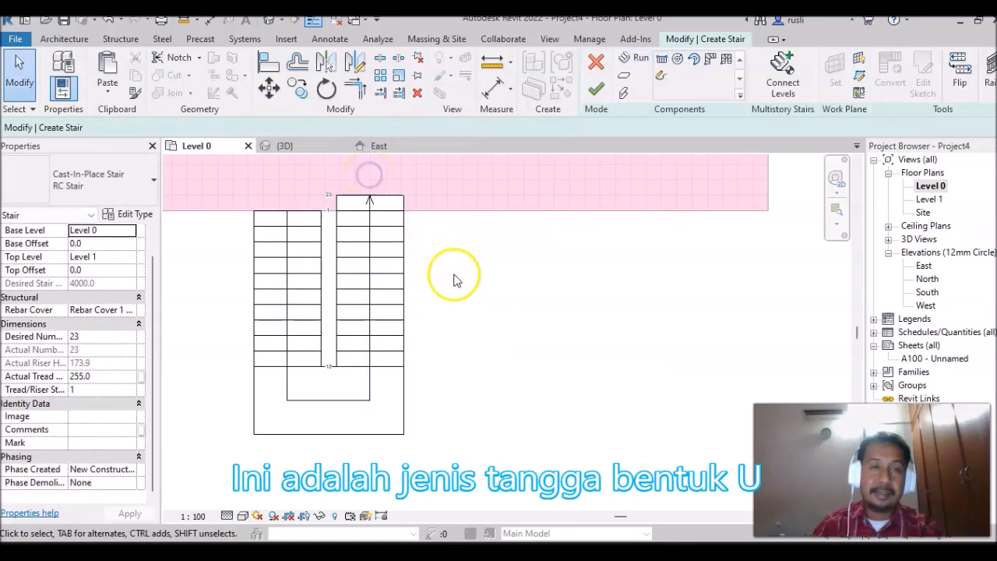
# Step: Finish the U-shaped stair and show the model in the default 3D view
pyautogui.scroll(-2, 457, 278)
pyautogui.moveTo(479, 418); pyautogui.dragTo(552, 416, button='middle')
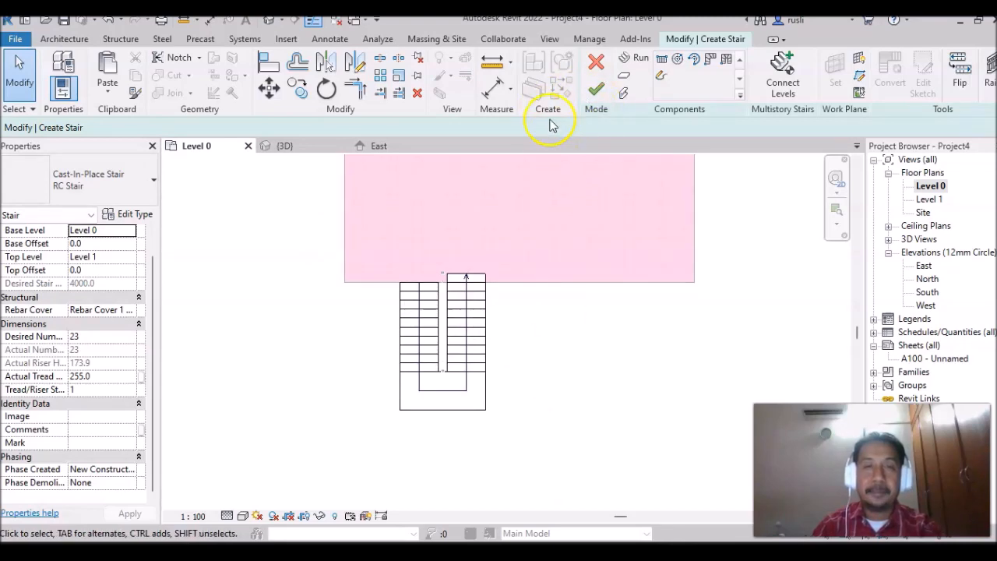
pyautogui.click(597, 92)
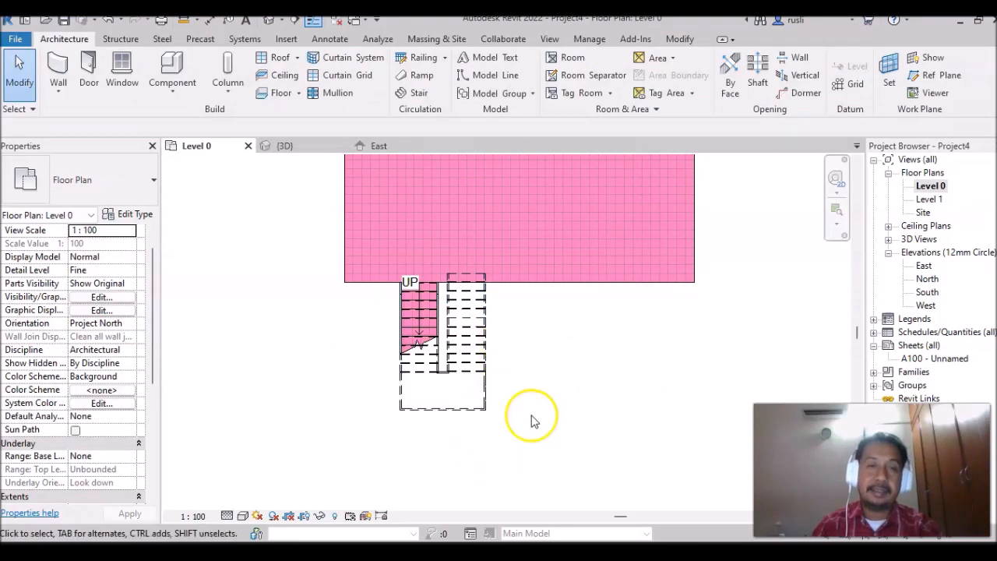
pyautogui.click(267, 18)
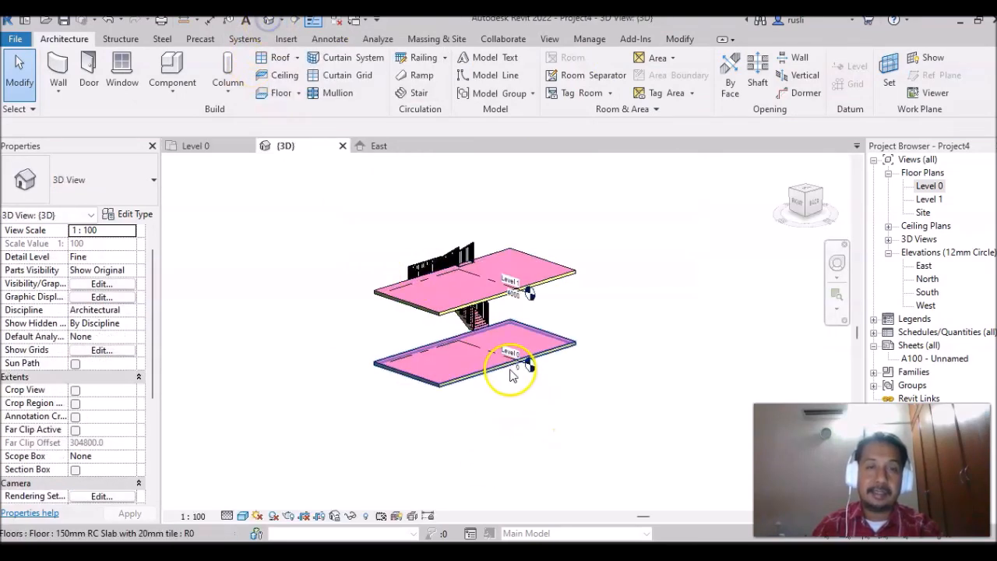
# Step: Draw a vertical building section through the return stair run in the Level 0 plan and open its section view
pyautogui.keyDown('shift'); pyautogui.moveTo(414, 397); pyautogui.dragTo(516, 362, button='middle'); pyautogui.keyUp('shift')
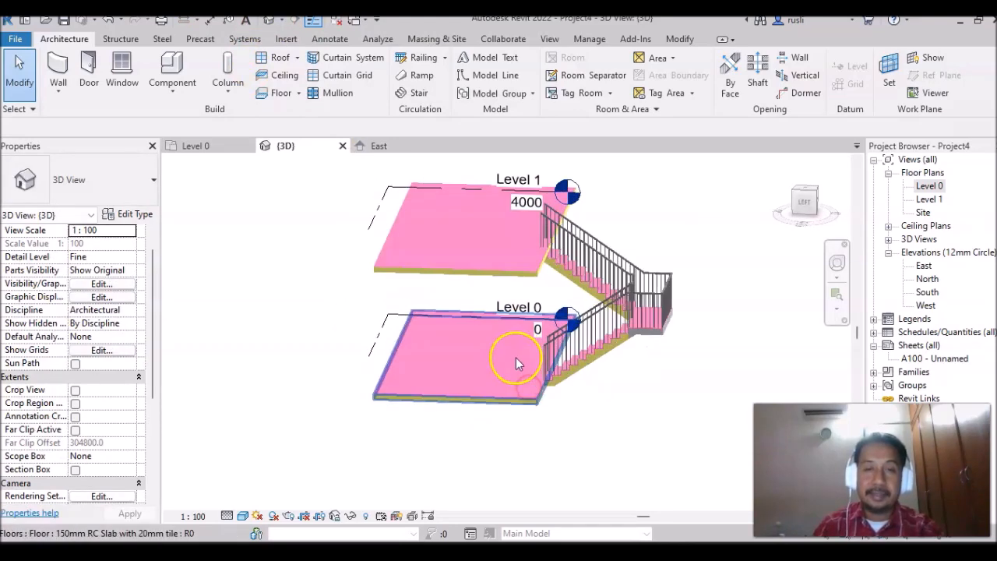
pyautogui.scroll(5, 516, 362)
pyautogui.moveTo(592, 419)
pyautogui.keyDown('shift'); pyautogui.mouseDown(button='middle')
pyautogui.moveTo(583, 434)
pyautogui.moveTo(563, 406)
pyautogui.mouseUp(button='middle'); pyautogui.keyUp('shift')
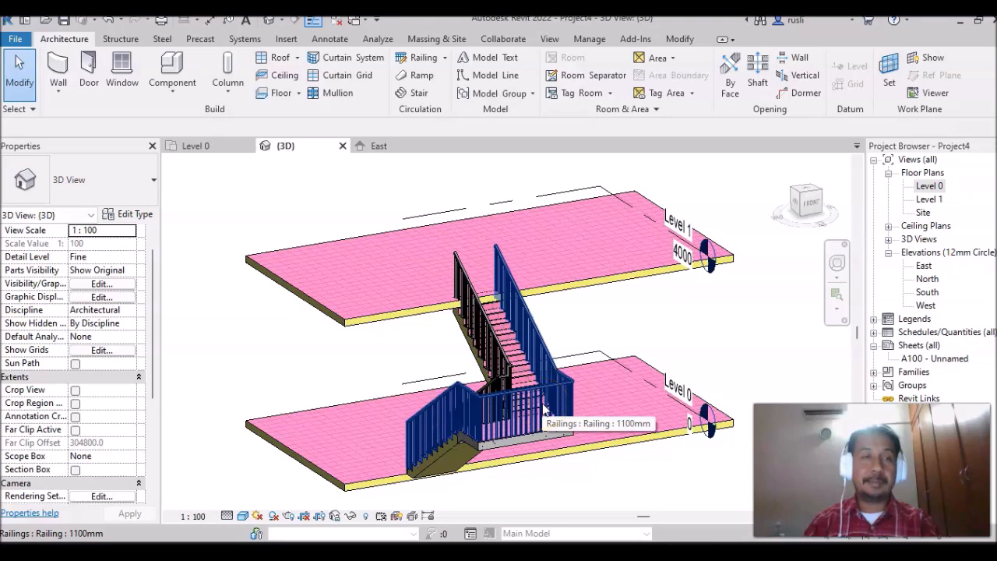
pyautogui.doubleClick(931, 186)
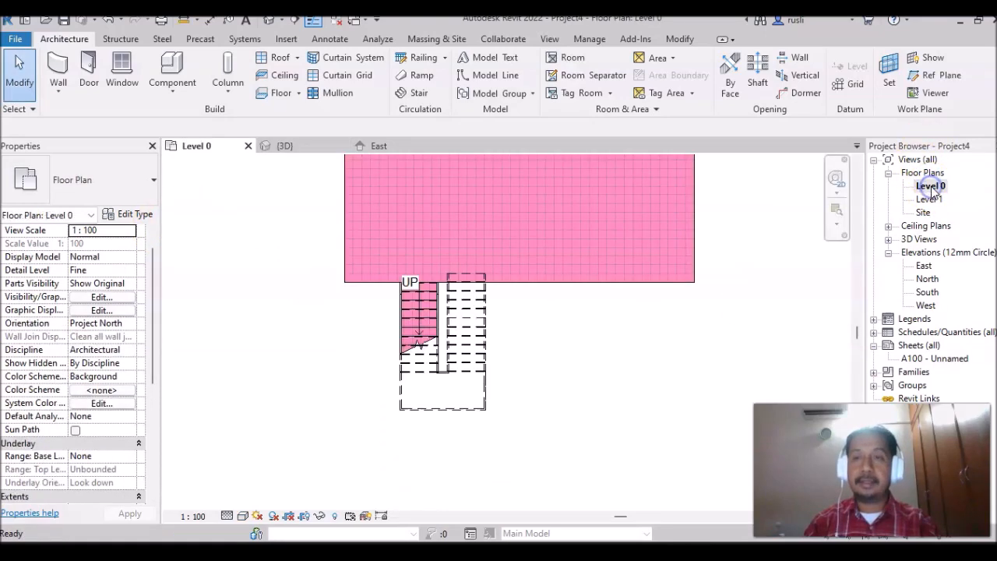
pyautogui.moveTo(310, 352); pyautogui.dragTo(353, 345, button='middle')
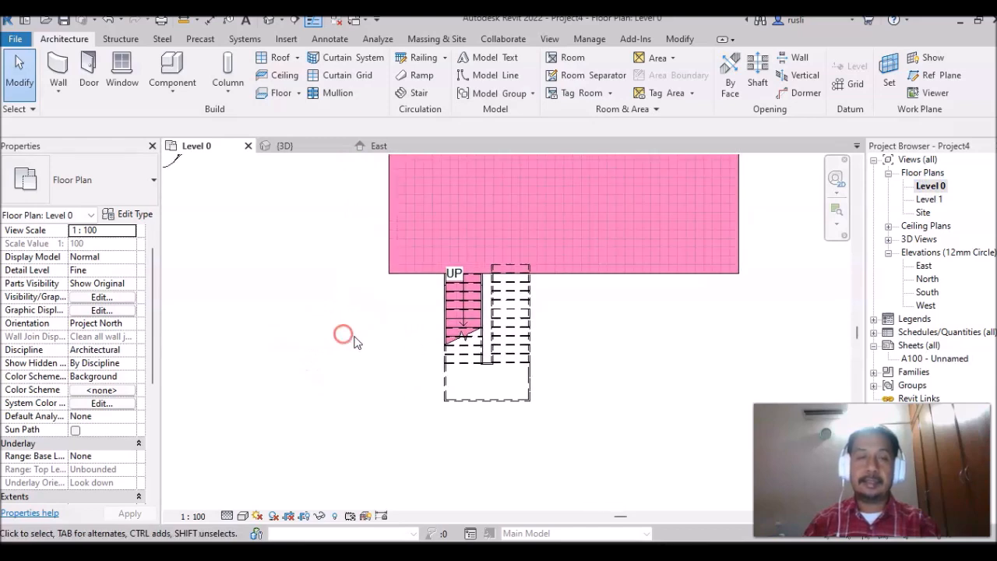
pyautogui.click(296, 22)
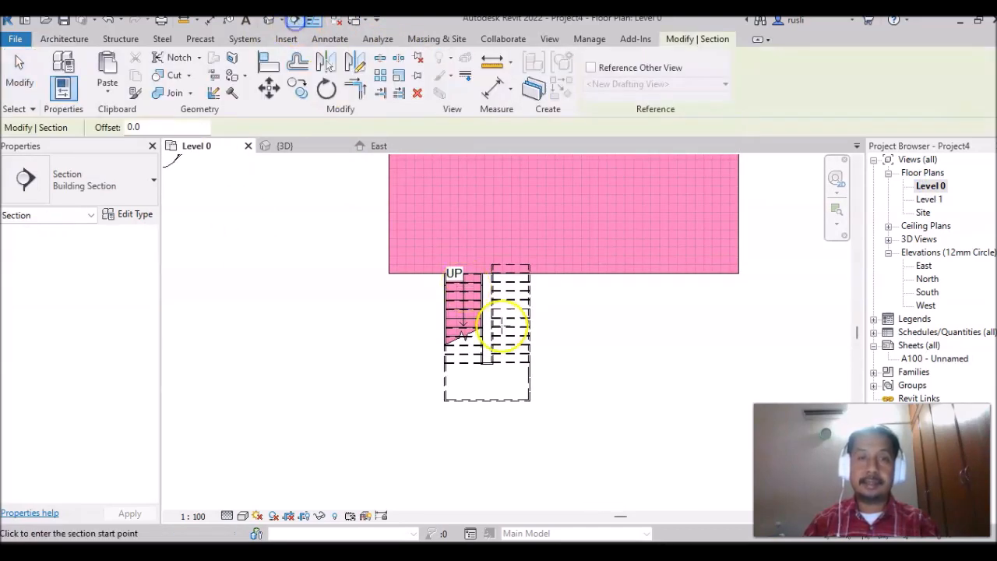
pyautogui.click(508, 250)
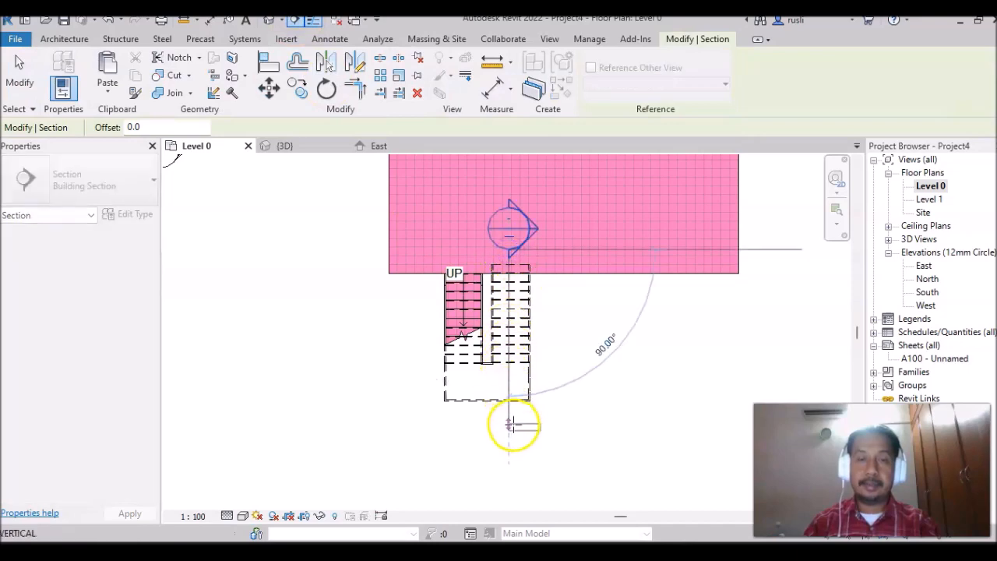
pyautogui.click(509, 430)
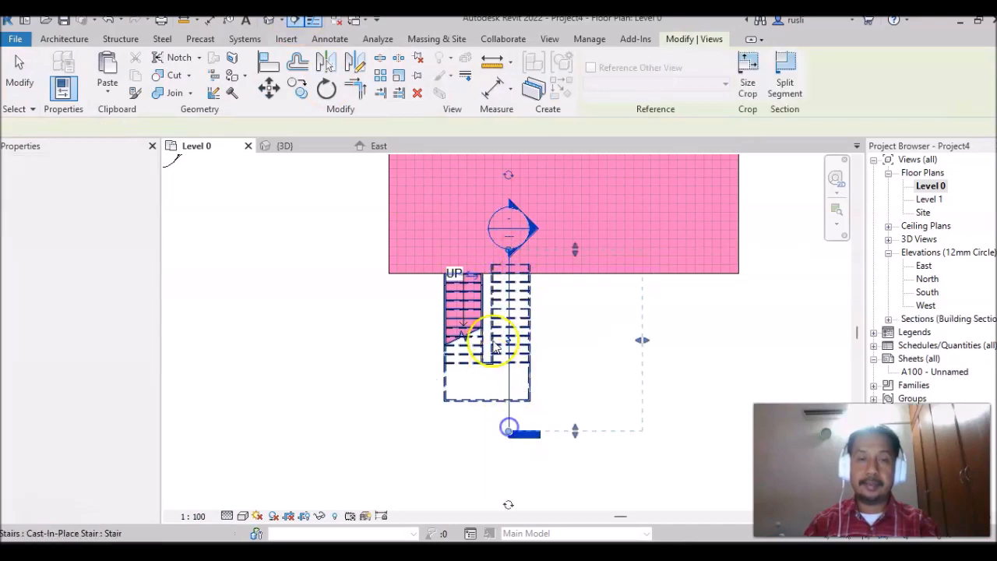
pyautogui.rightClick(510, 265)
pyautogui.click(565, 230)
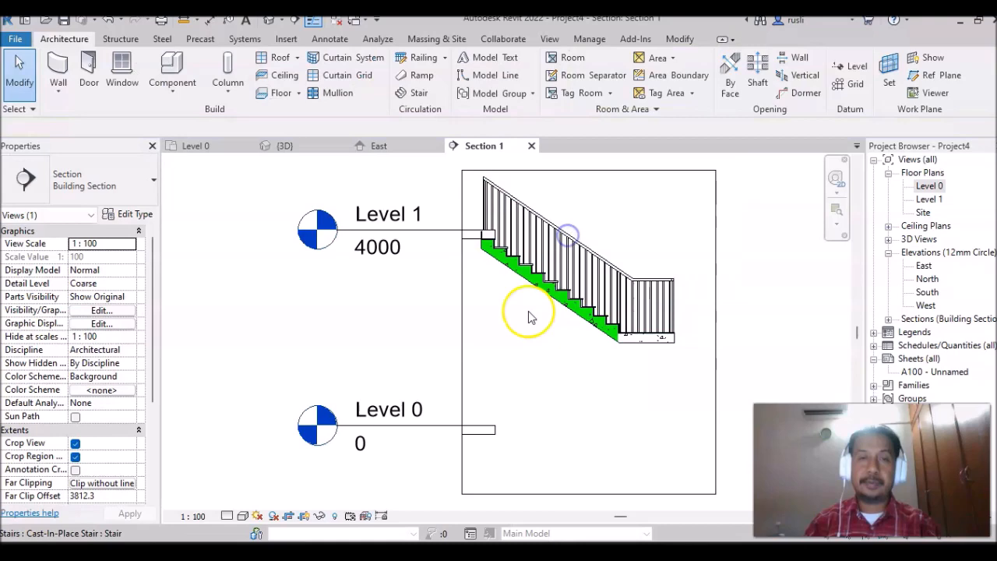
# Step: Widen the section's crop region on the slab side so more of the Level 1 slab shows beside the stair
pyautogui.moveTo(526, 325); pyautogui.dragTo(530, 396, button='middle')
pyautogui.click(480, 386)
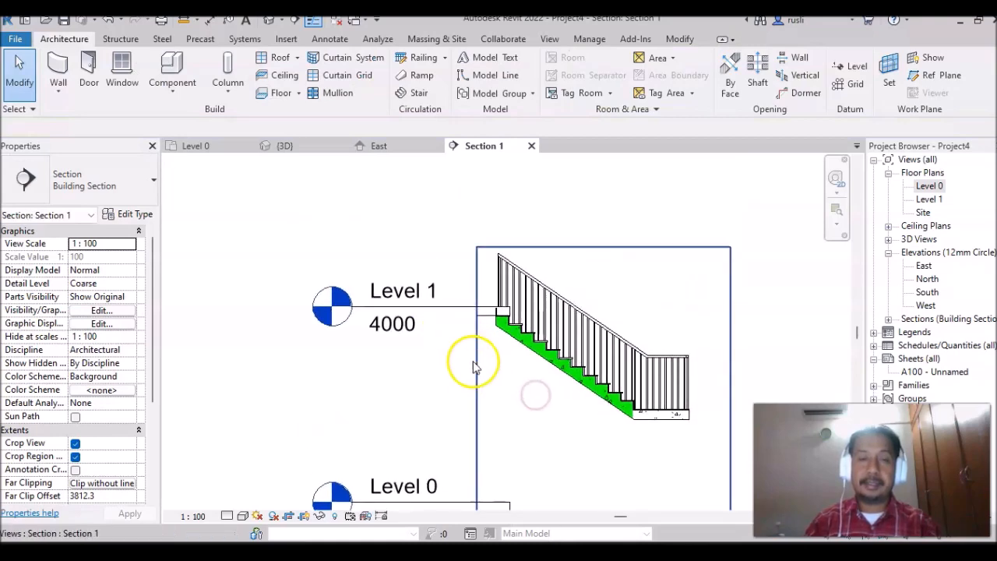
pyautogui.click(476, 474)
pyautogui.moveTo(478, 388); pyautogui.dragTo(408, 388)
pyautogui.scroll(2, 492, 378)
pyautogui.moveTo(481, 373); pyautogui.dragTo(359, 337, button='middle')
pyautogui.scroll(1, 274, 270)
pyautogui.scroll(1, 274, 274)
pyautogui.moveTo(517, 418); pyautogui.dragTo(462, 424, button='middle')
pyautogui.moveTo(378, 381)
pyautogui.mouseDown(button='middle')
pyautogui.moveTo(381, 374)
pyautogui.moveTo(363, 376)
pyautogui.mouseUp(button='middle')
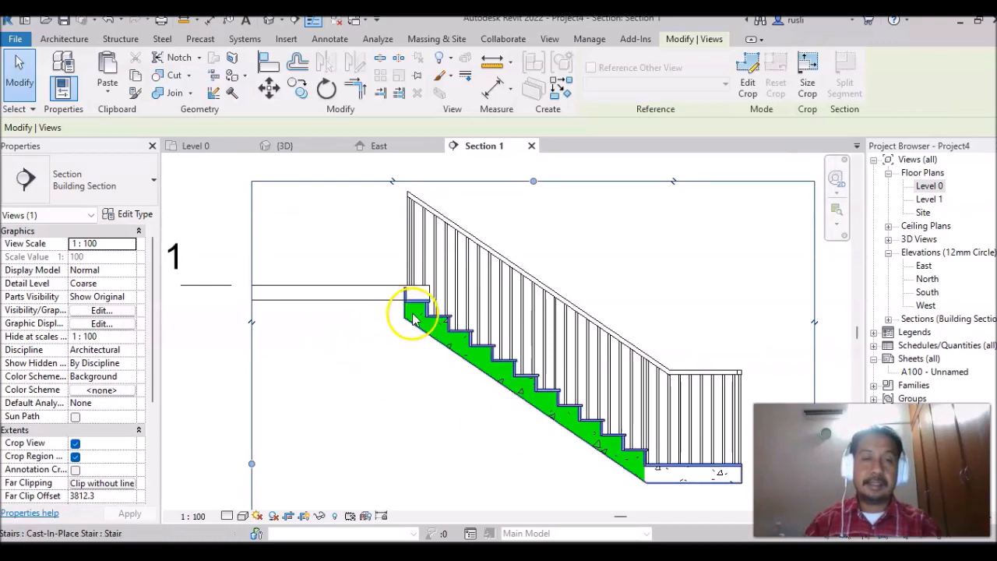
# Step: Show the section in a coloured visual style and set its detail level to Fine
pyautogui.click(242, 516)
pyautogui.click(279, 472)
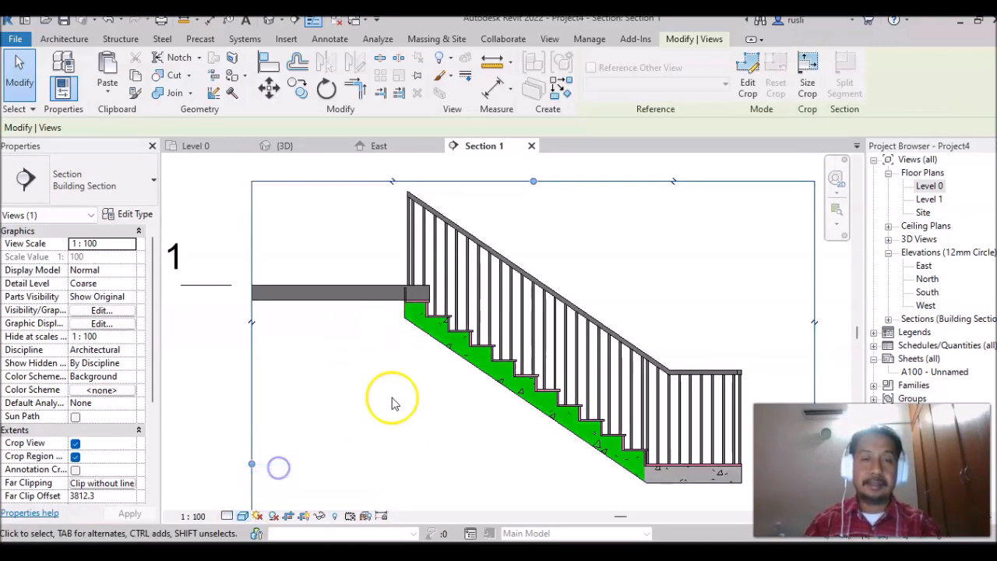
pyautogui.click(226, 516)
pyautogui.click(245, 500)
pyautogui.scroll(2, 358, 409)
pyautogui.moveTo(366, 354); pyautogui.dragTo(247, 442, button='middle')
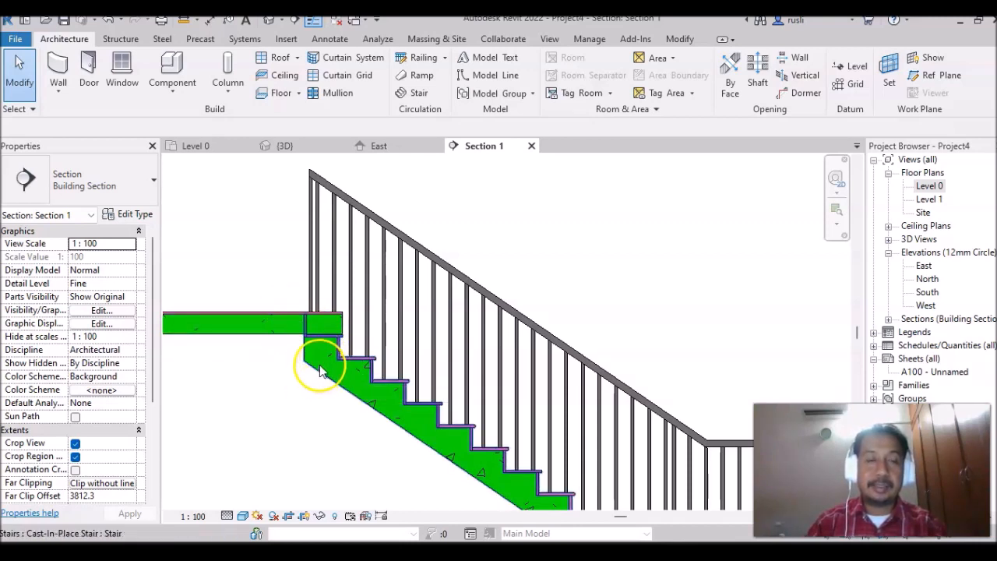
# Step: Edit the stair and extend the top end of the upper run by one riser into the Level 1 slab
pyautogui.click(319, 371)
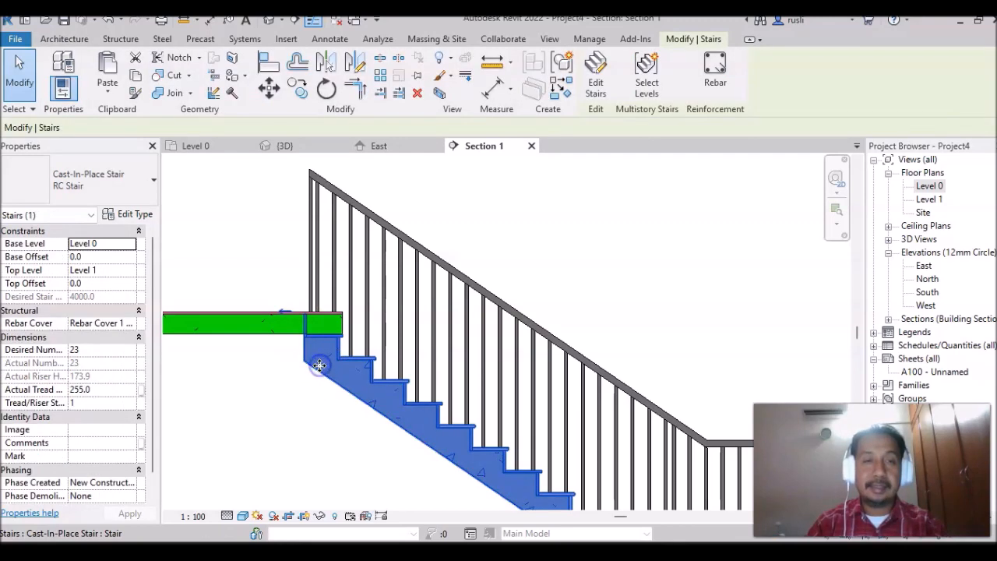
pyautogui.click(596, 87)
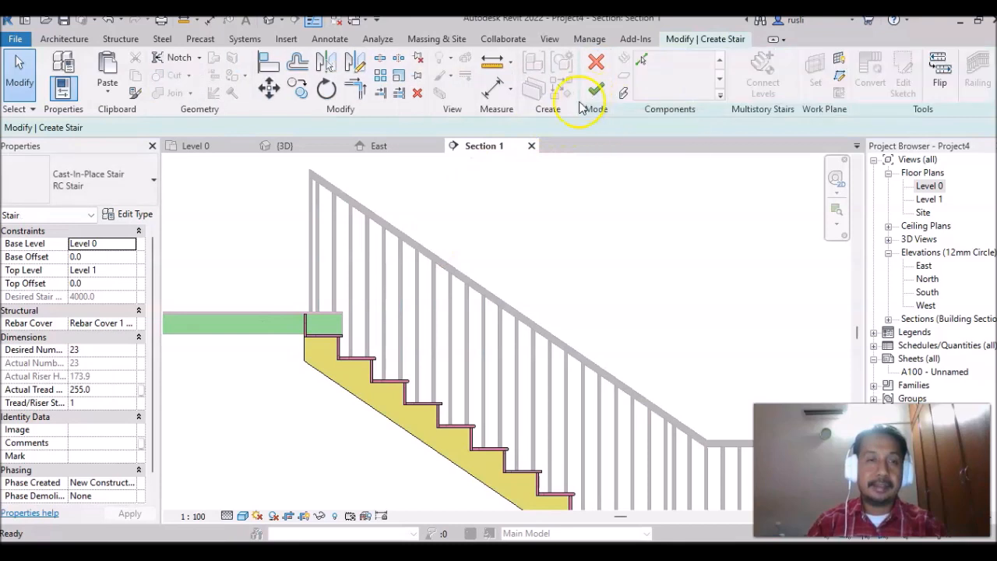
pyautogui.click(318, 373)
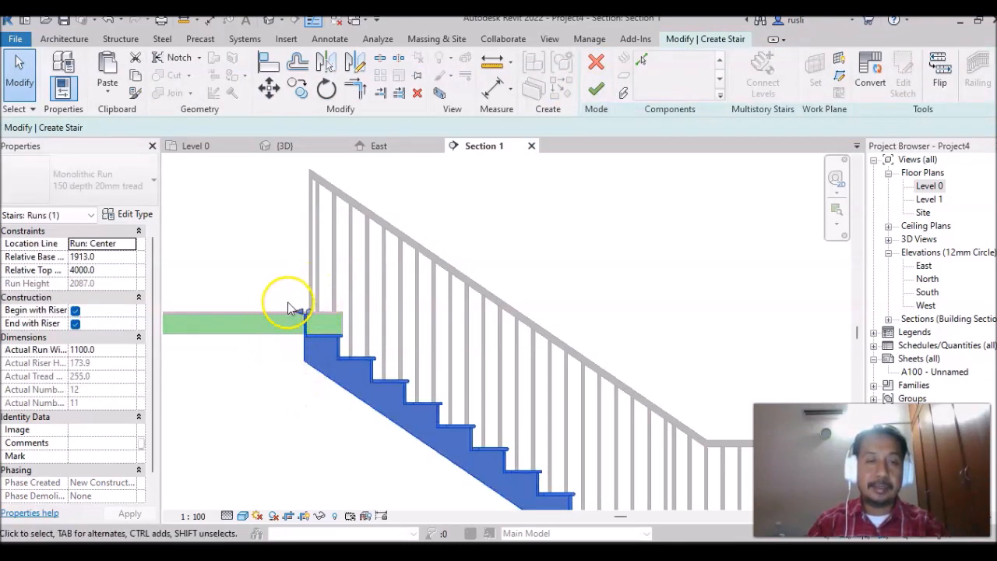
pyautogui.scroll(2, 304, 349)
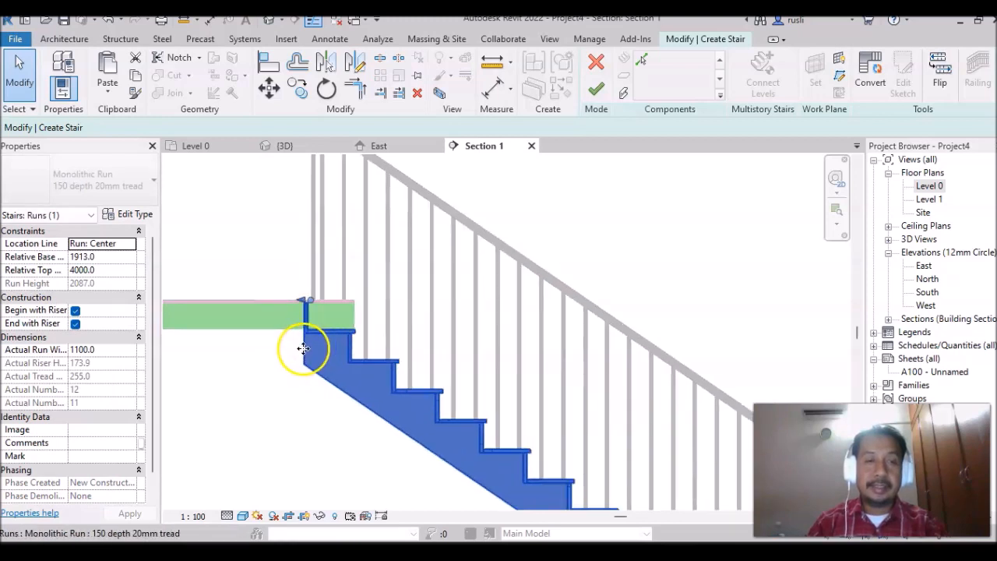
pyautogui.scroll(2, 330, 306)
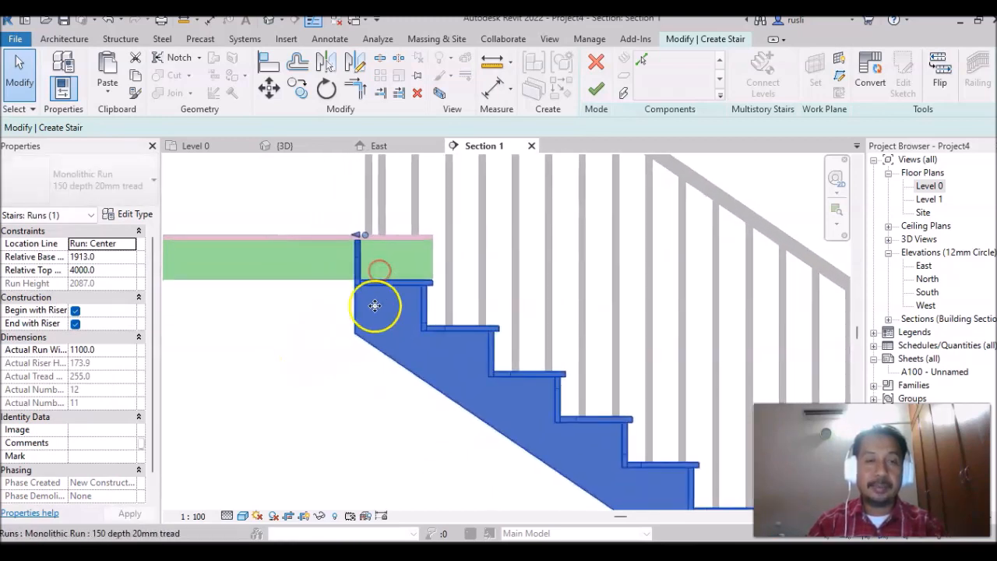
pyautogui.doubleClick(367, 236)
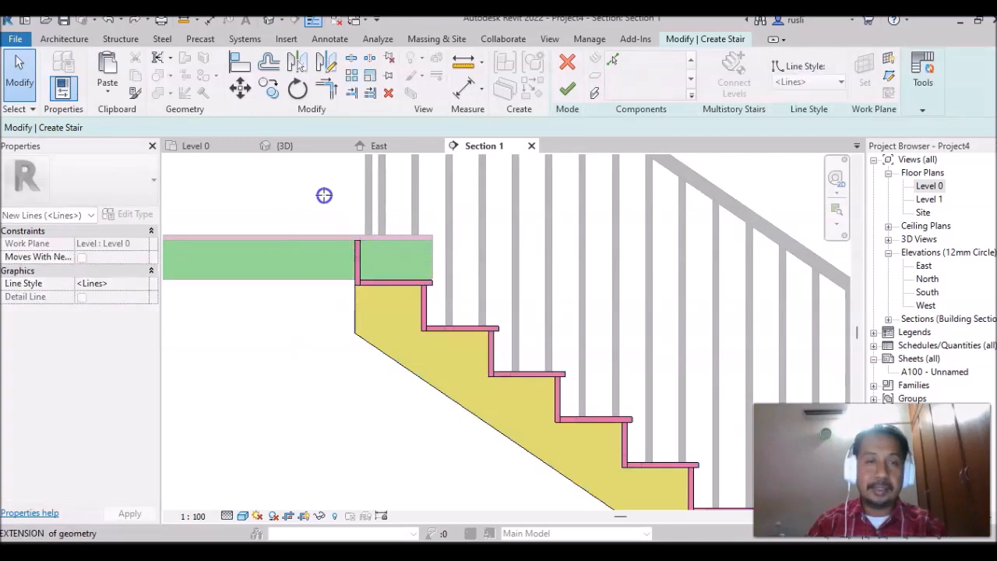
pyautogui.moveTo(317, 189); pyautogui.dragTo(315, 191)
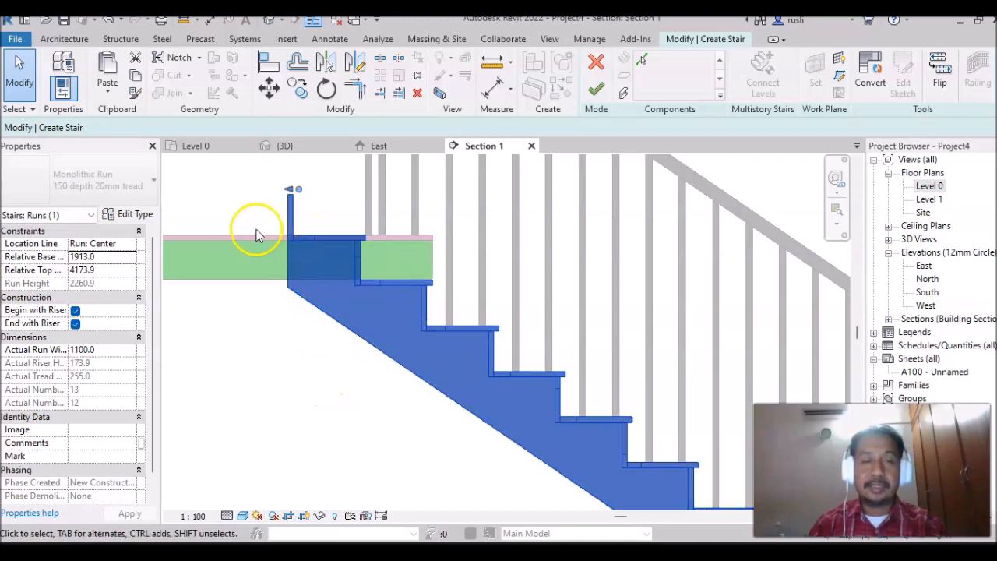
# Step: Turn off End with Riser for the upper run and finish the stair edit in the Level 0 plan
pyautogui.click(326, 399)
pyautogui.moveTo(297, 424); pyautogui.dragTo(301, 449, button='middle')
pyautogui.moveTo(251, 396); pyautogui.dragTo(337, 460, button='middle')
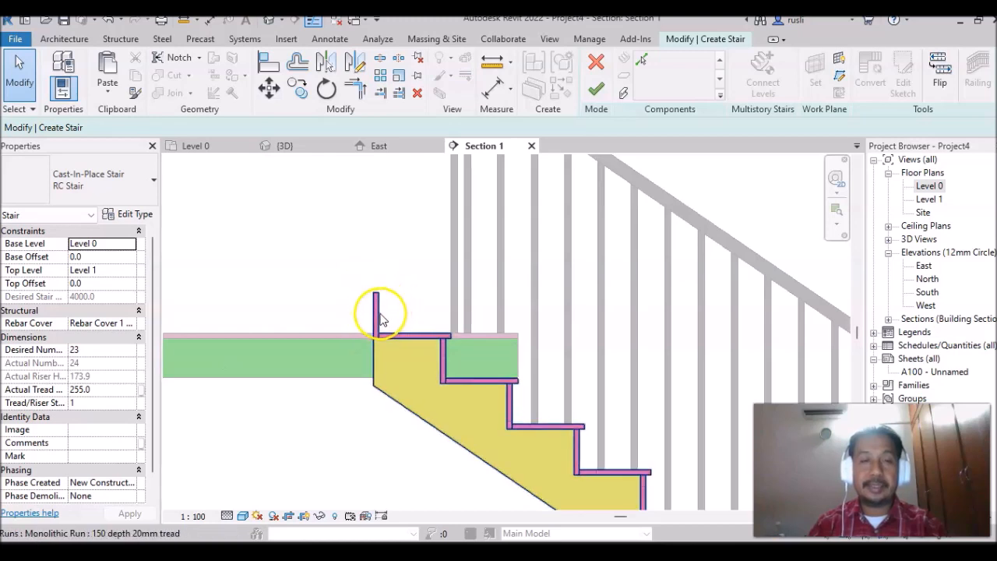
pyautogui.click(379, 316)
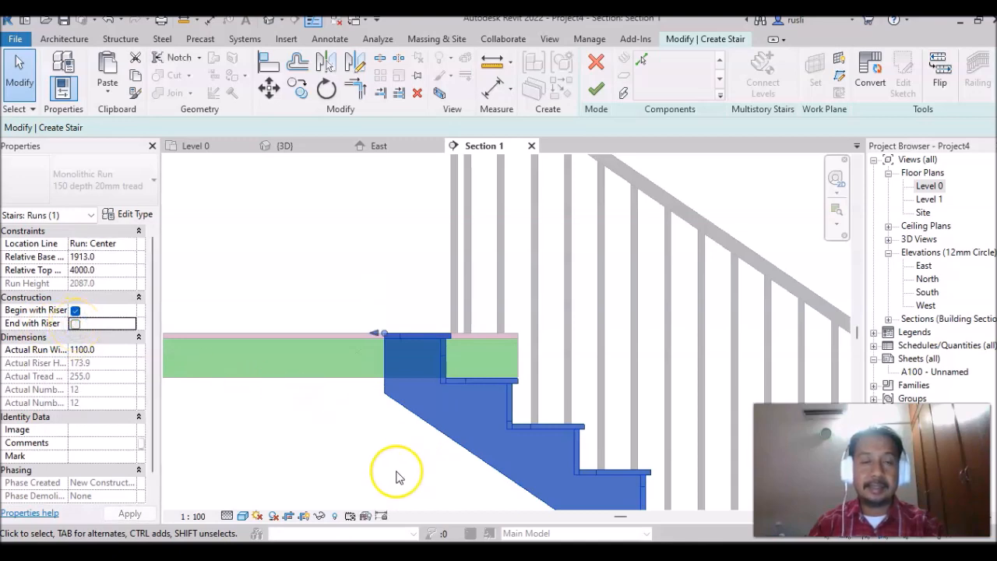
pyautogui.click(358, 449)
pyautogui.scroll(-2, 368, 463)
pyautogui.moveTo(368, 463); pyautogui.dragTo(310, 335, button='middle')
pyautogui.click(315, 260)
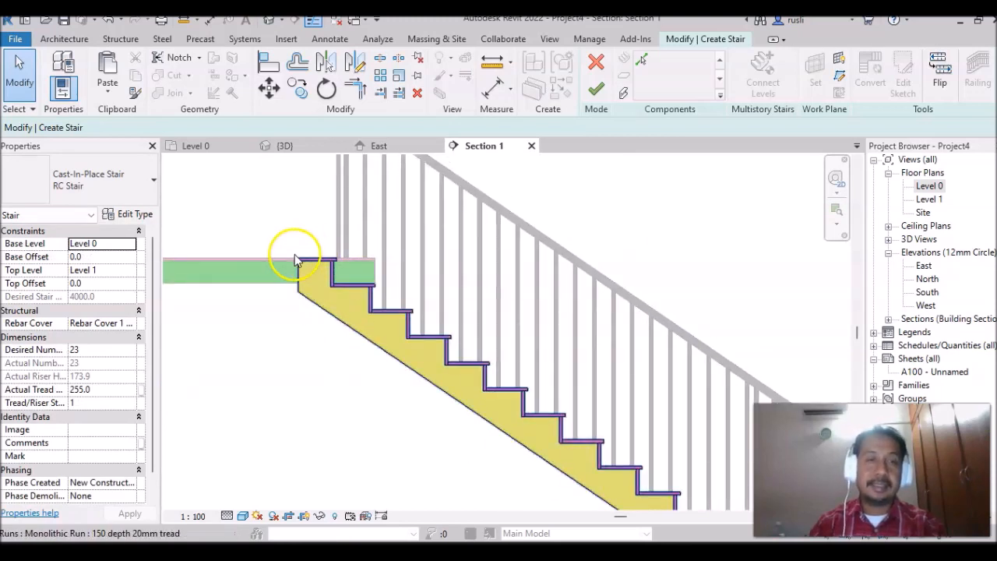
pyautogui.moveTo(392, 401); pyautogui.dragTo(393, 376, button='middle')
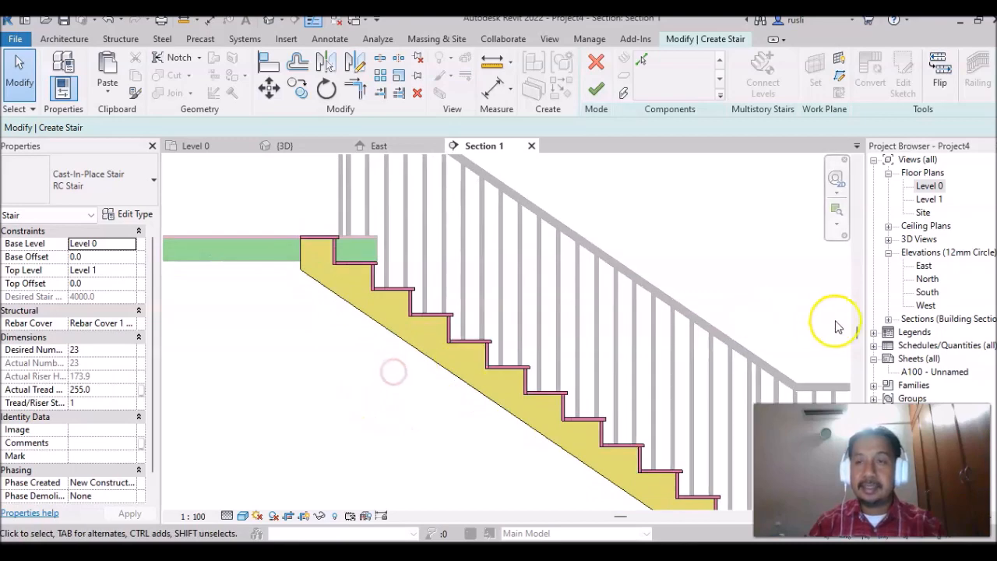
pyautogui.doubleClick(928, 187)
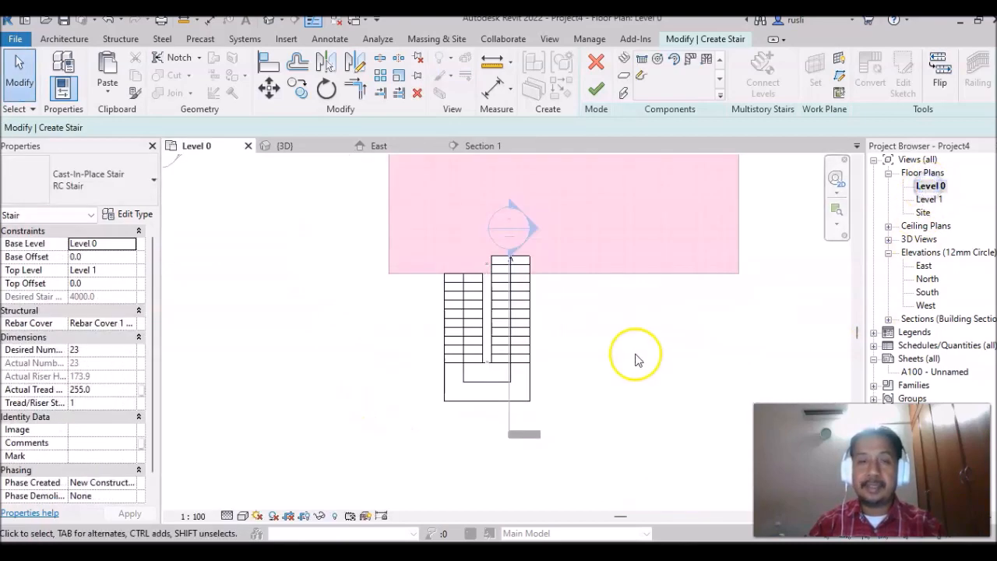
pyautogui.click(596, 92)
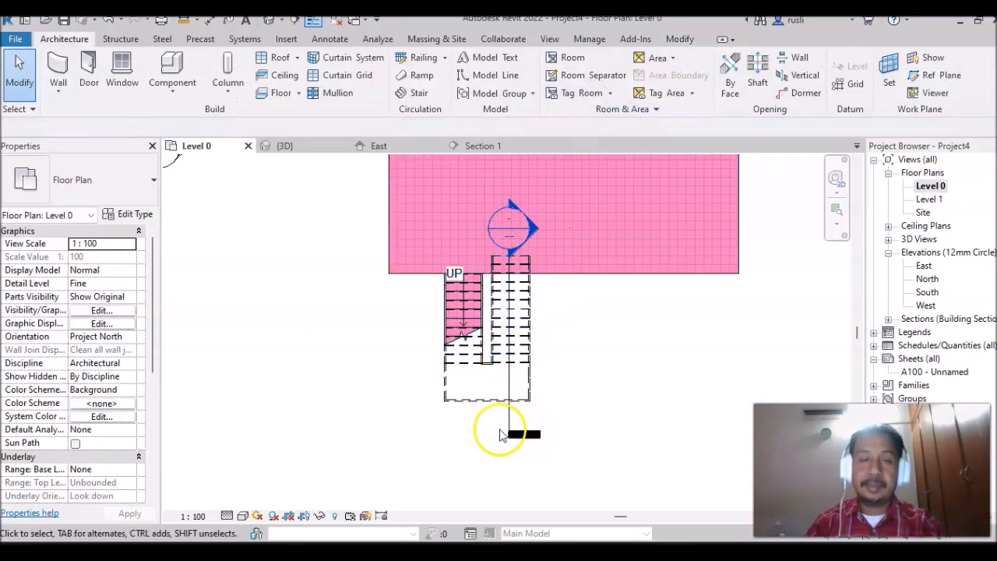
# Step: Flip the section in the Level 0 plan to look the opposite way and move its line onto the first stair run
pyautogui.click(508, 417)
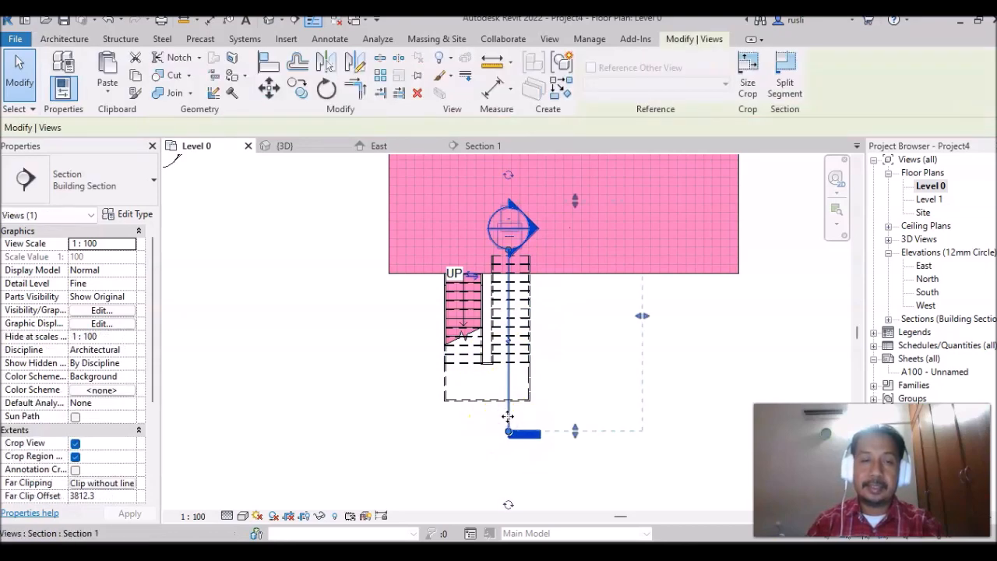
pyautogui.moveTo(643, 316); pyautogui.dragTo(485, 288)
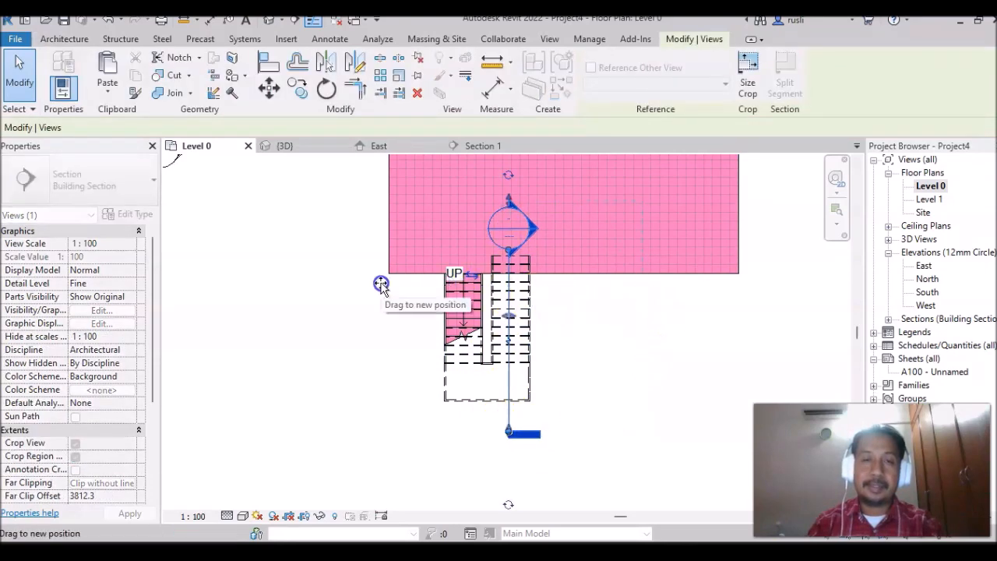
pyautogui.moveTo(613, 335); pyautogui.dragTo(501, 285)
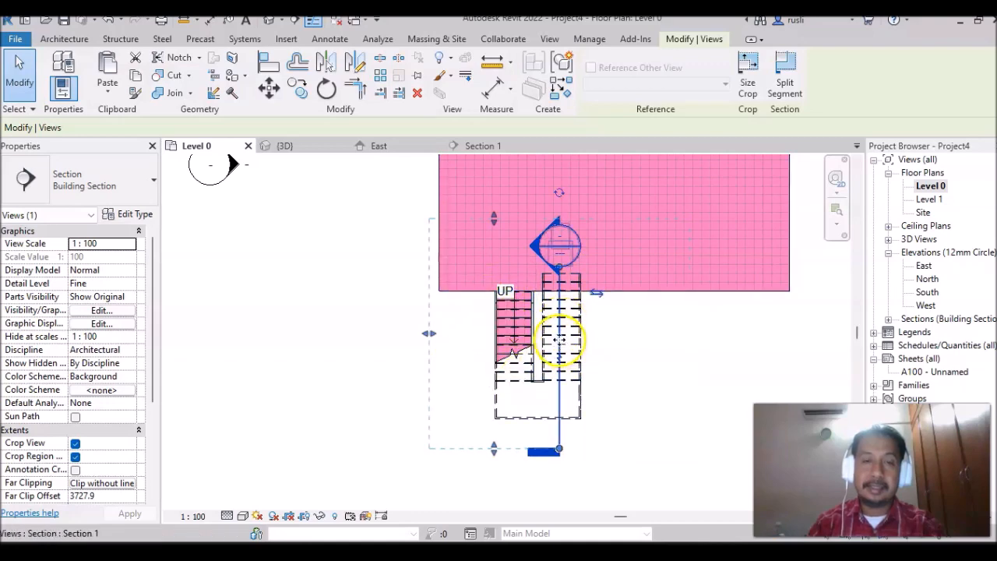
pyautogui.moveTo(543, 339); pyautogui.dragTo(503, 340)
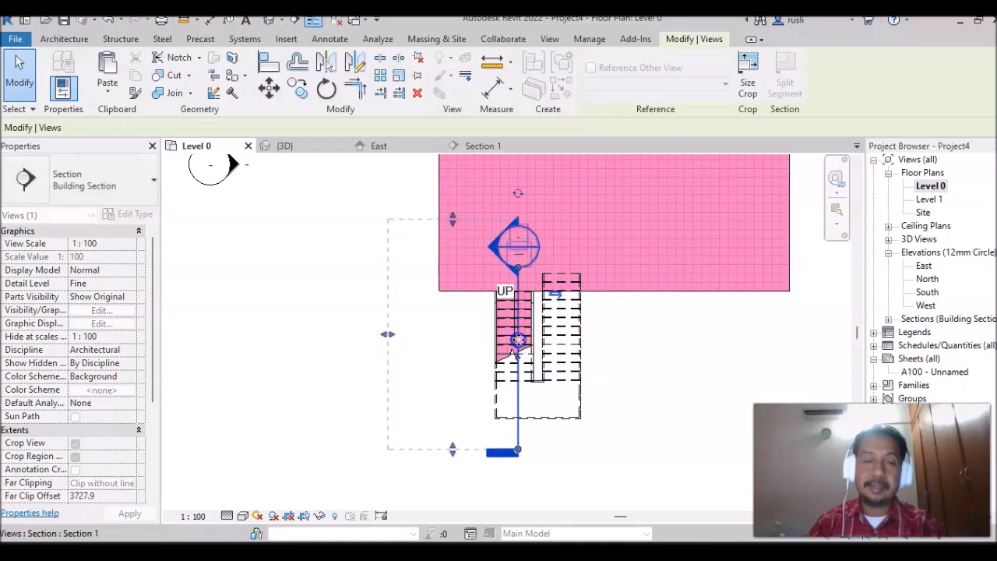
pyautogui.click(658, 401)
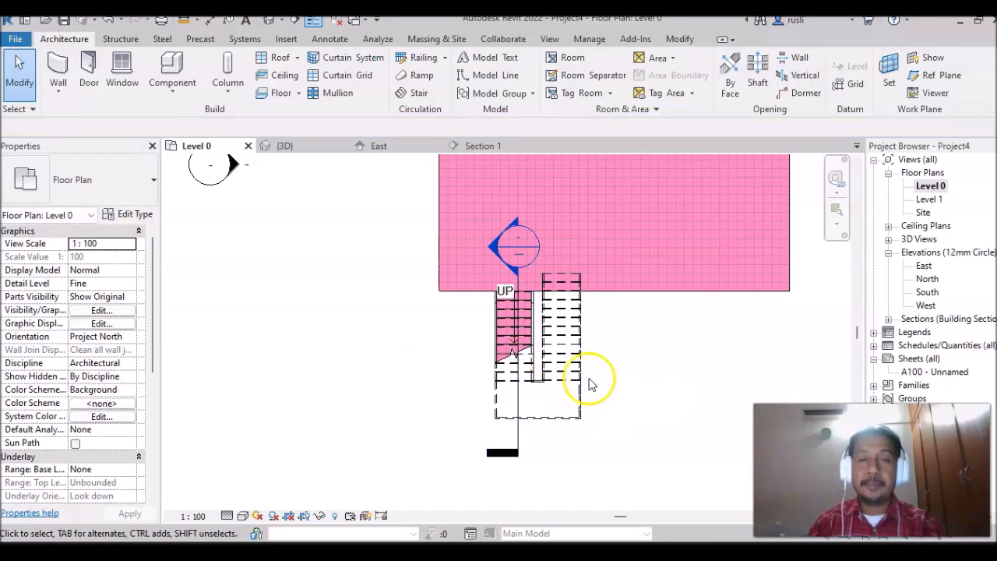
# Step: Edit the stair in the section view, extend the lower run's bottom end by one riser onto the Level 0 slab, and finish the edit
pyautogui.rightClick(524, 258)
pyautogui.click(564, 336)
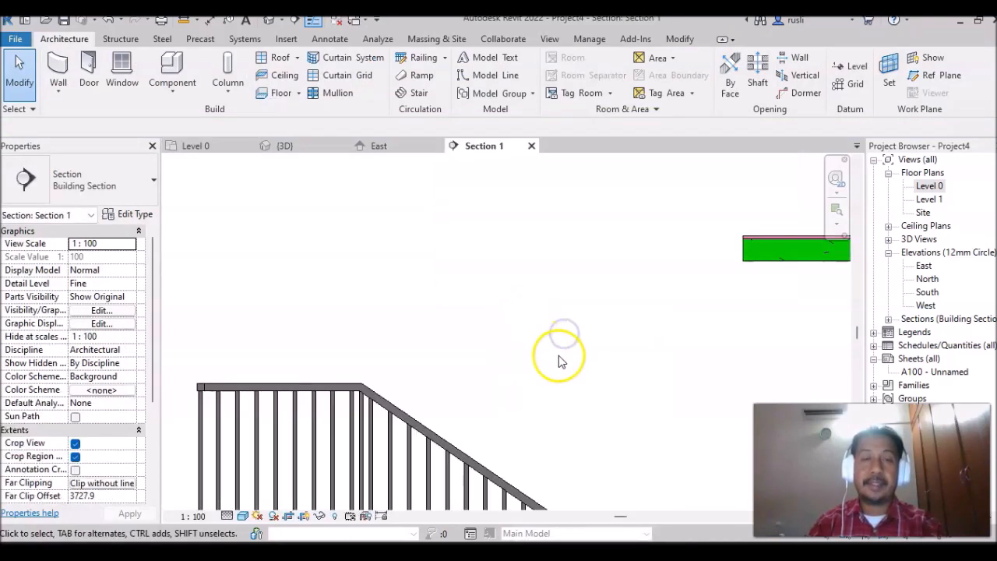
pyautogui.scroll(-3, 559, 334)
pyautogui.scroll(5, 533, 392)
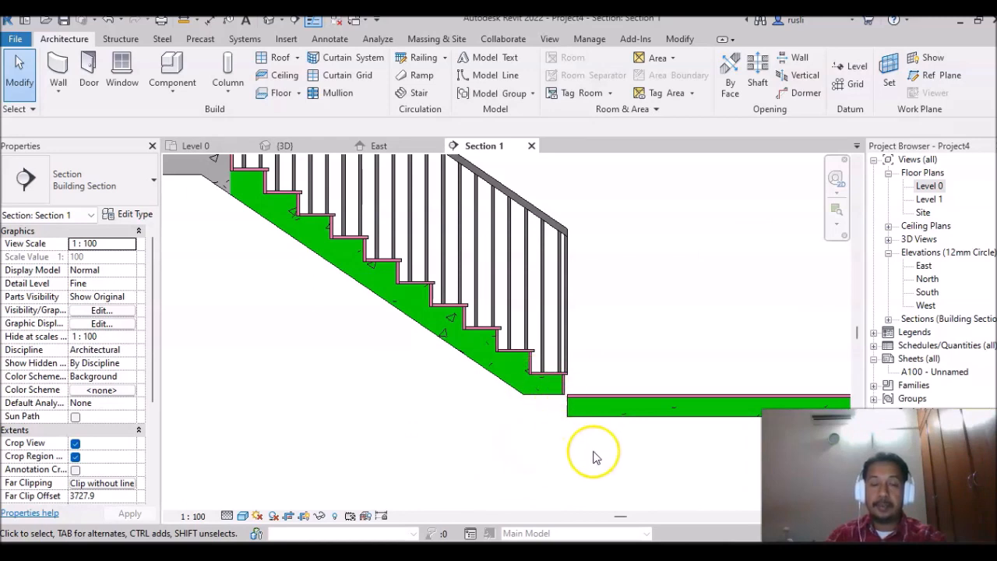
pyautogui.scroll(2, 597, 457)
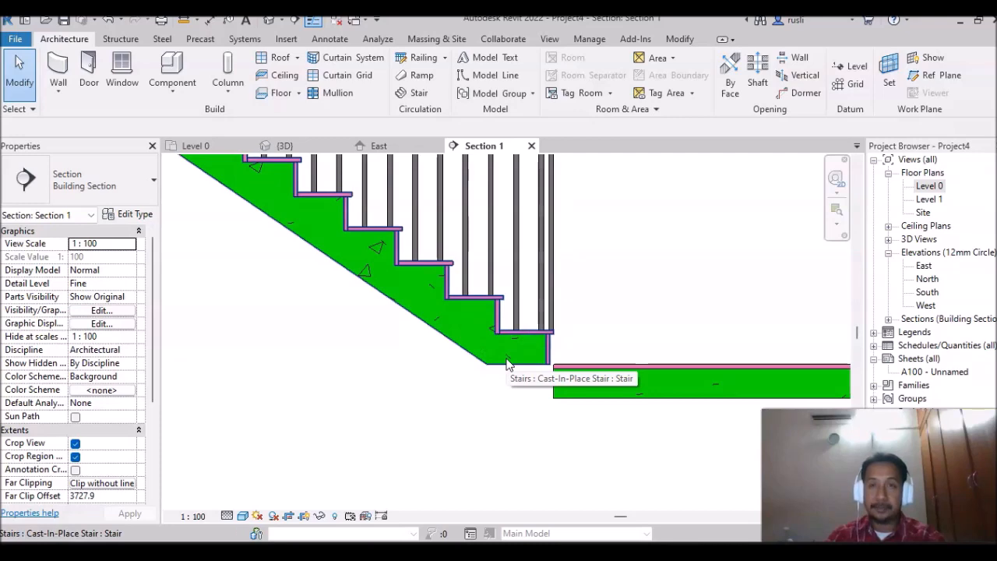
pyautogui.click(513, 354)
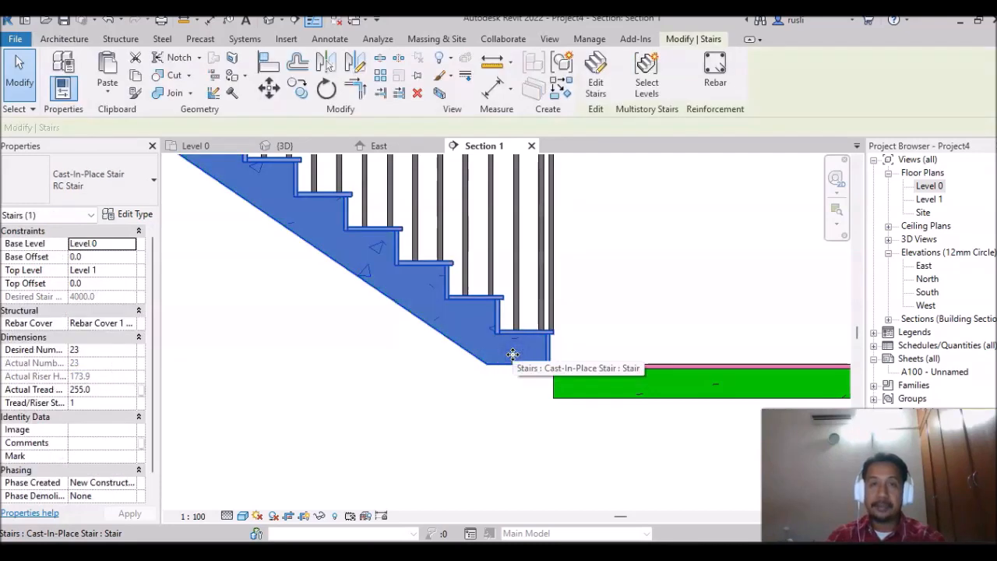
pyautogui.click(595, 87)
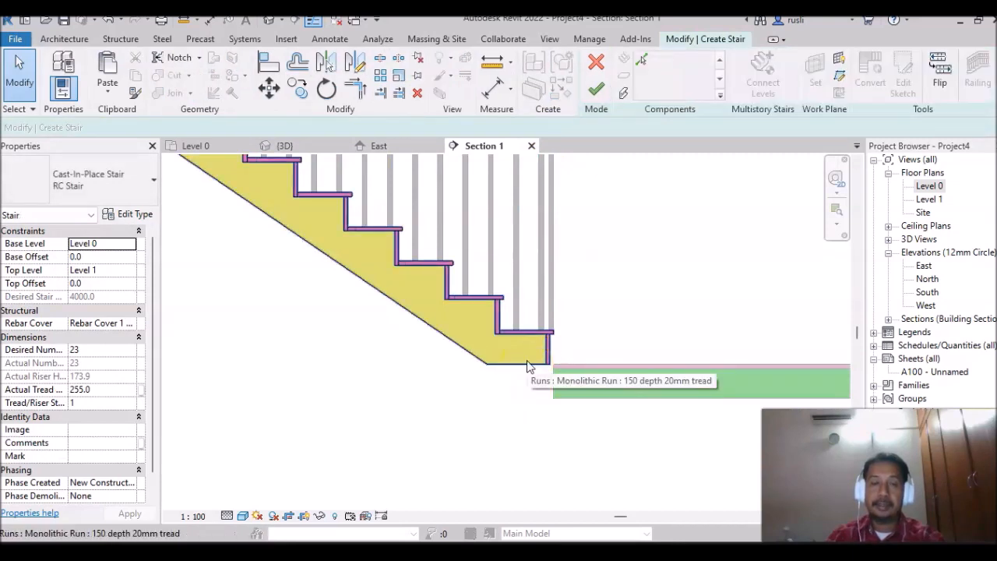
pyautogui.click(528, 364)
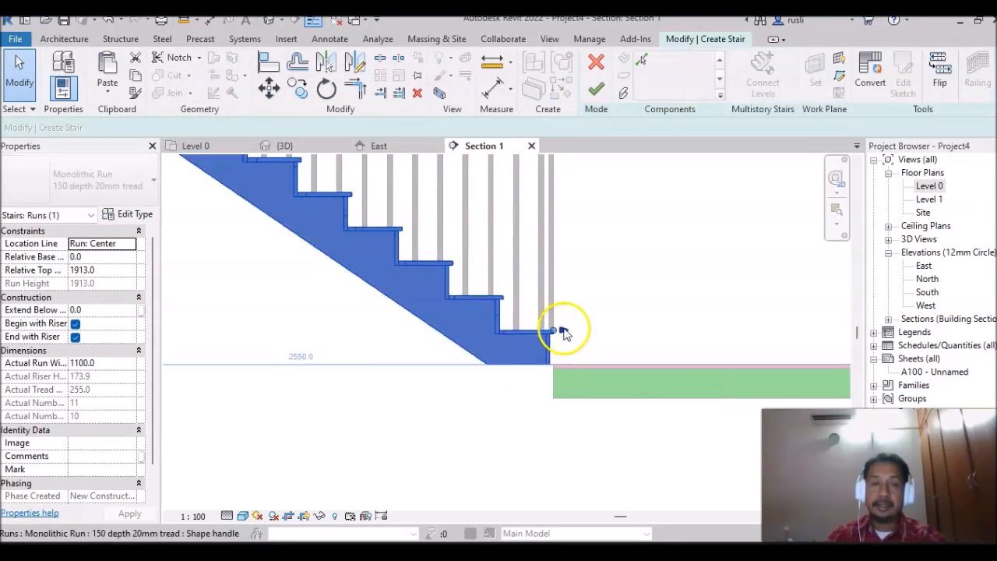
pyautogui.moveTo(569, 328); pyautogui.dragTo(605, 333)
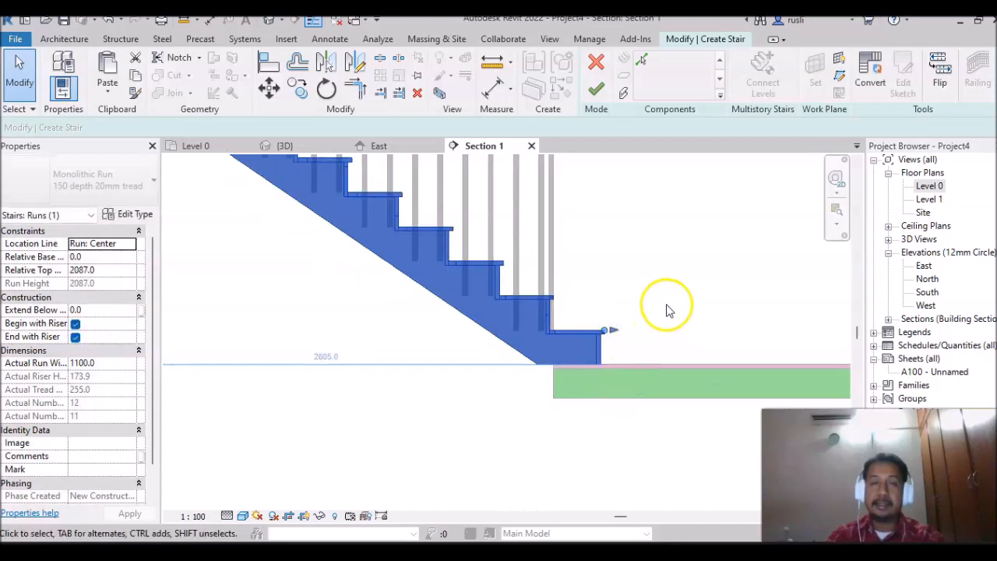
pyautogui.click(597, 89)
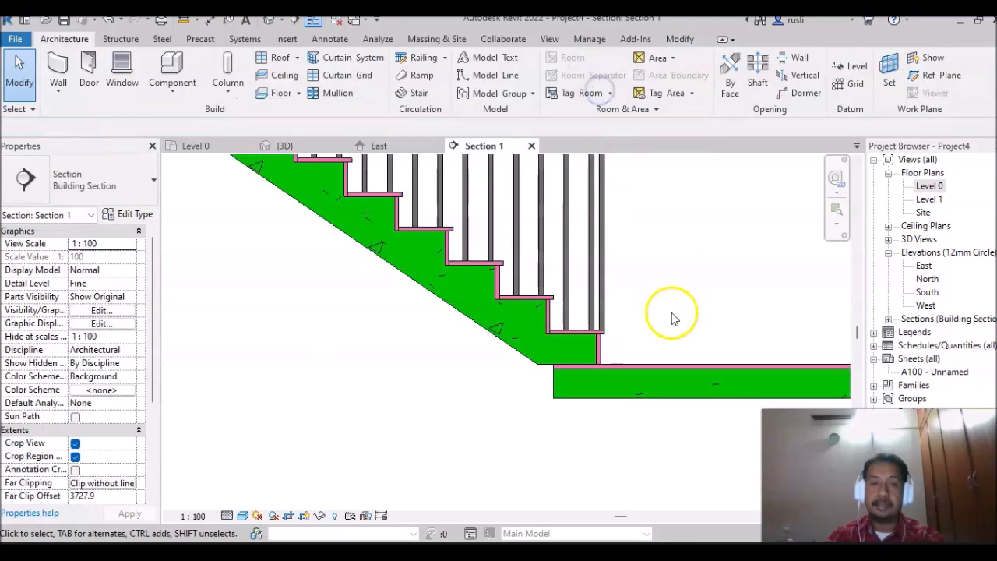
# Step: Orbit the default 3D view to examine the staircase and its slab connections
pyautogui.scroll(-6, 672, 310)
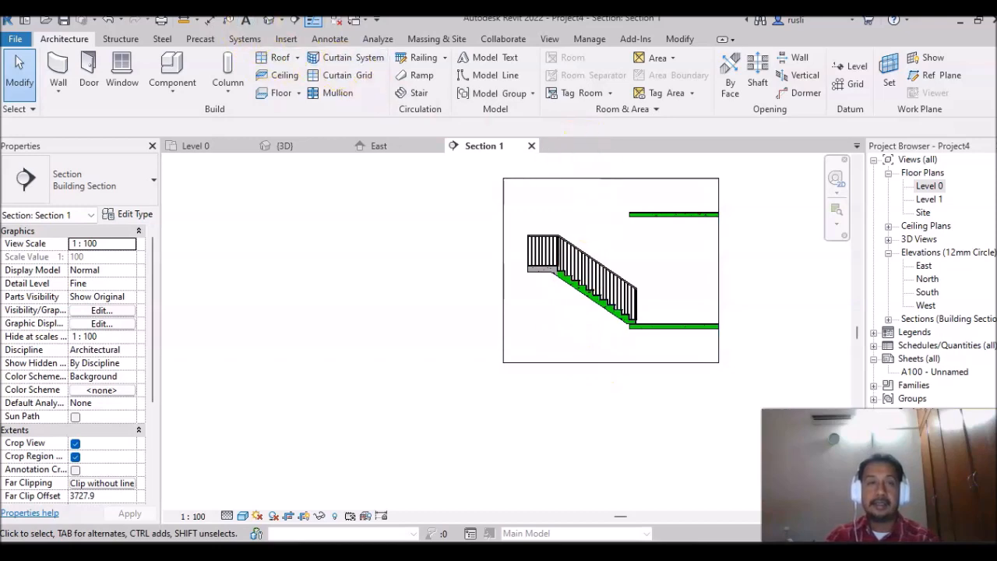
pyautogui.click(267, 21)
pyautogui.keyDown('shift'); pyautogui.moveTo(413, 464); pyautogui.dragTo(565, 460, button='middle'); pyautogui.keyUp('shift')
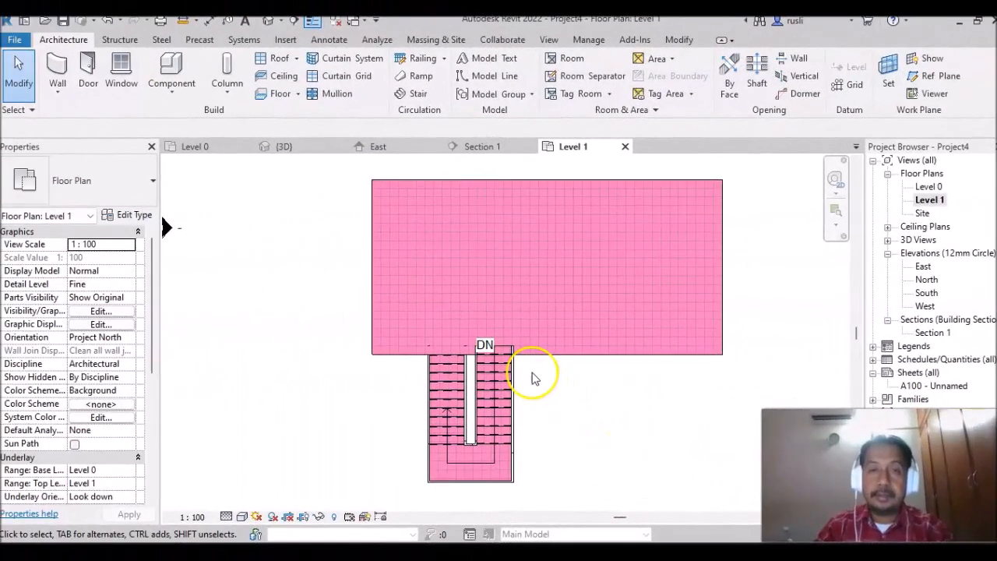
# Step: Edit the Level 1 slab boundary in plan, split its edge at the upper run, and pick the run's overlapping outer edges as boundary lines
pyautogui.scroll(3, 524, 376)
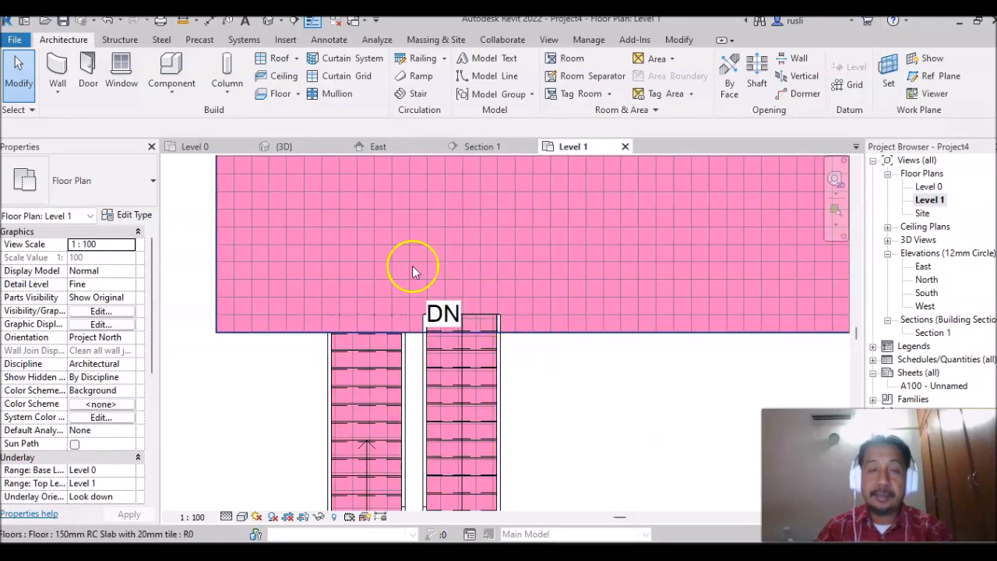
pyautogui.scroll(2, 563, 401)
pyautogui.moveTo(563, 401); pyautogui.dragTo(570, 463, button='middle')
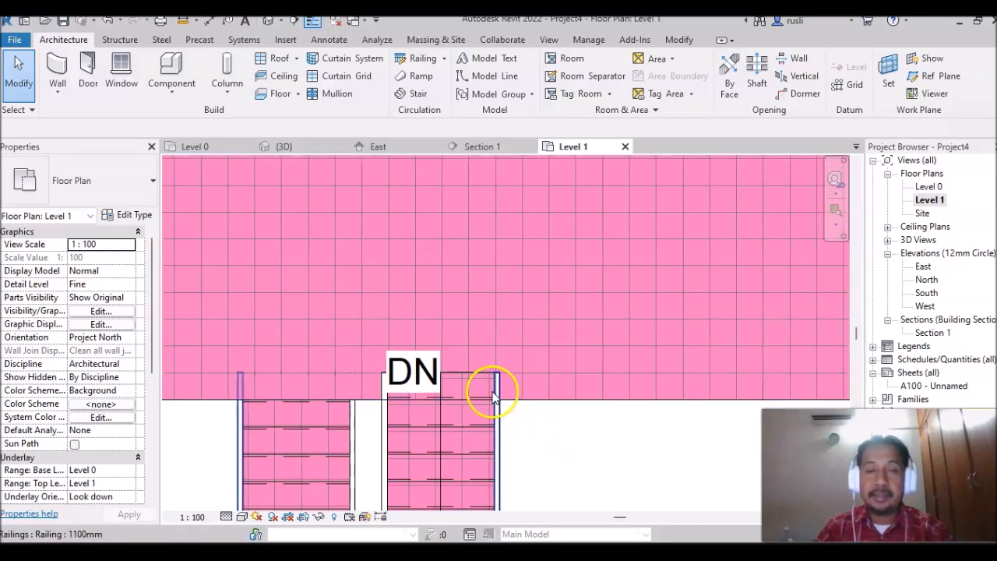
pyautogui.scroll(1, 445, 390)
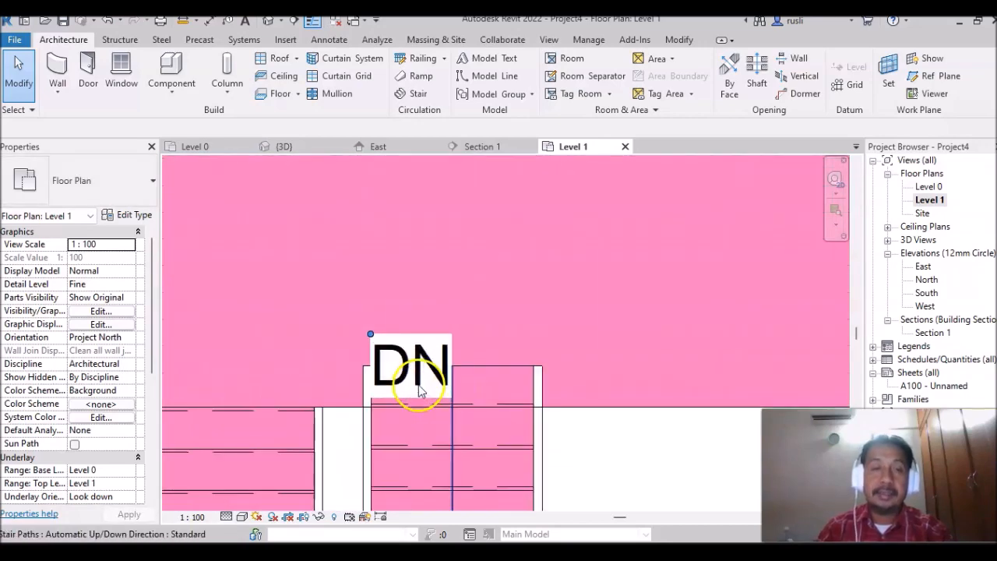
pyautogui.scroll(-2, 418, 396)
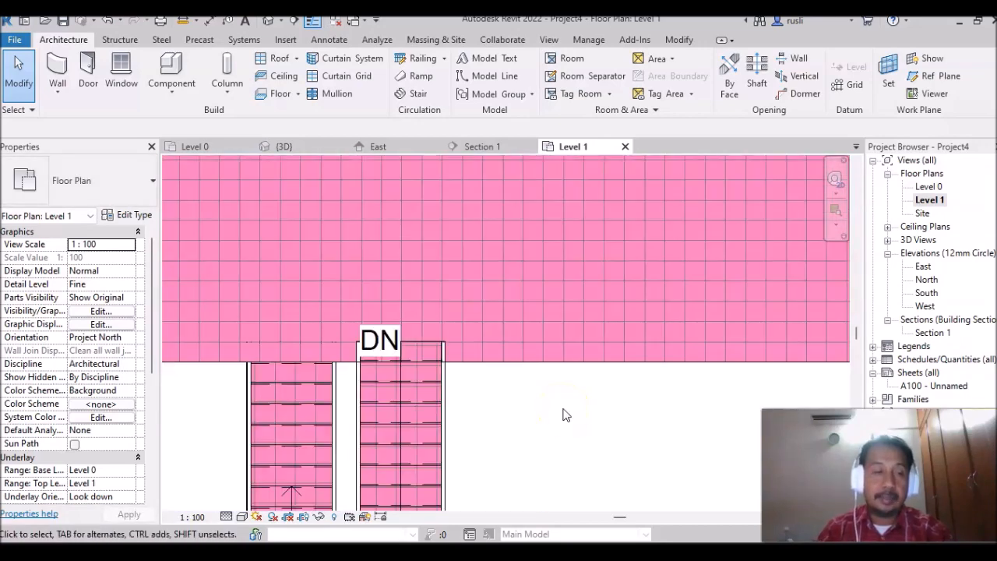
pyautogui.click(497, 364)
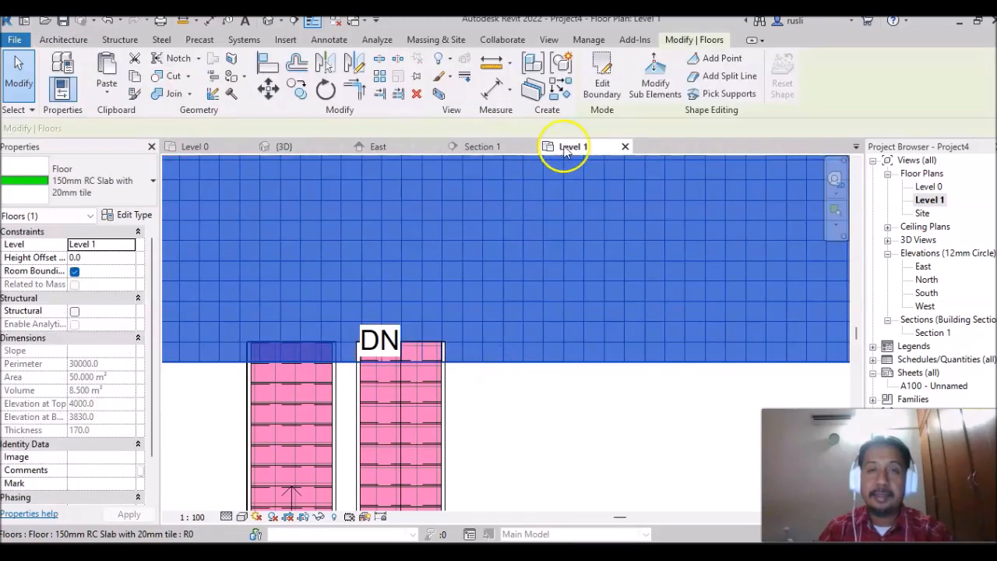
pyautogui.click(602, 81)
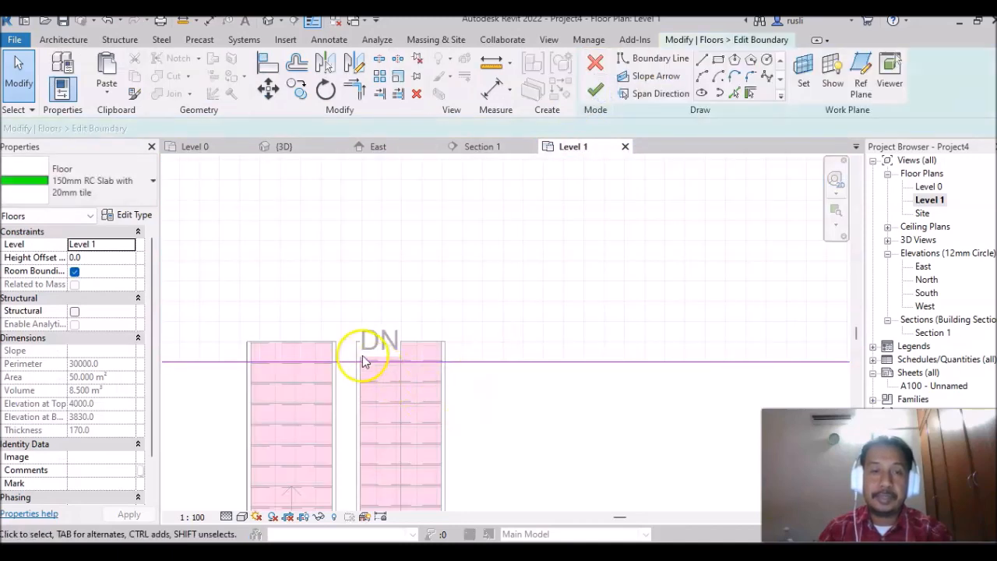
pyautogui.scroll(3, 364, 363)
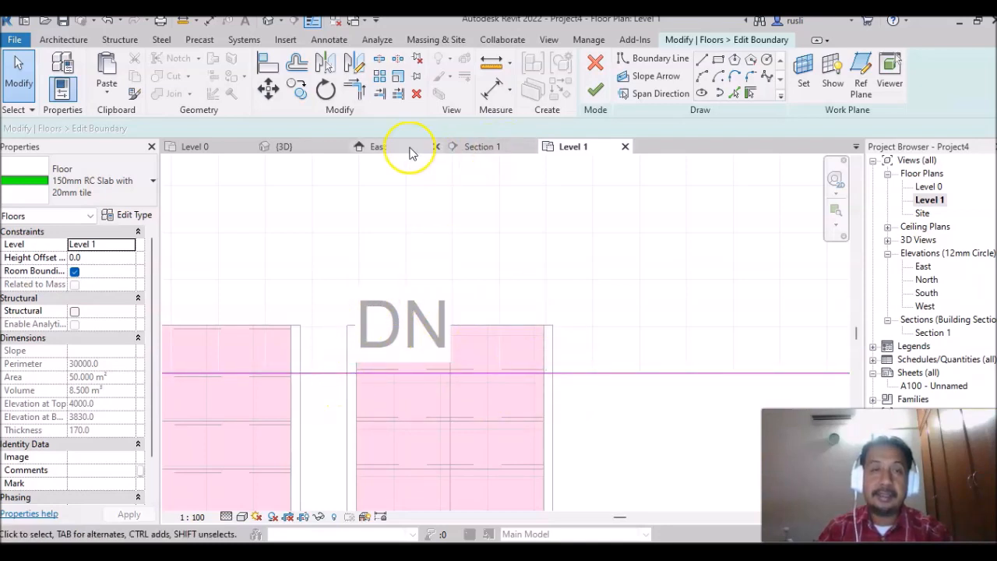
pyautogui.click(378, 58)
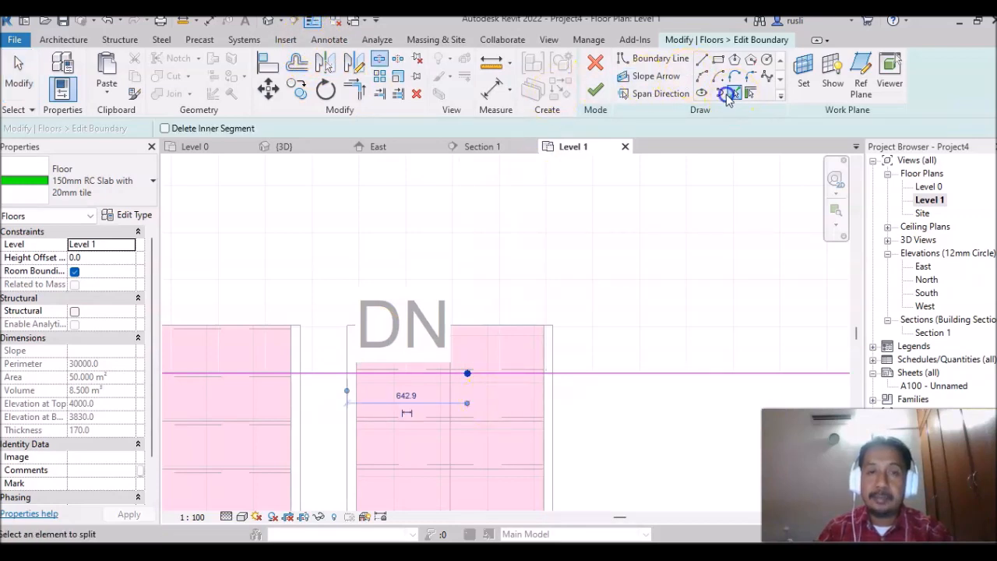
pyautogui.click(732, 93)
pyautogui.click(346, 335)
pyautogui.click(487, 323)
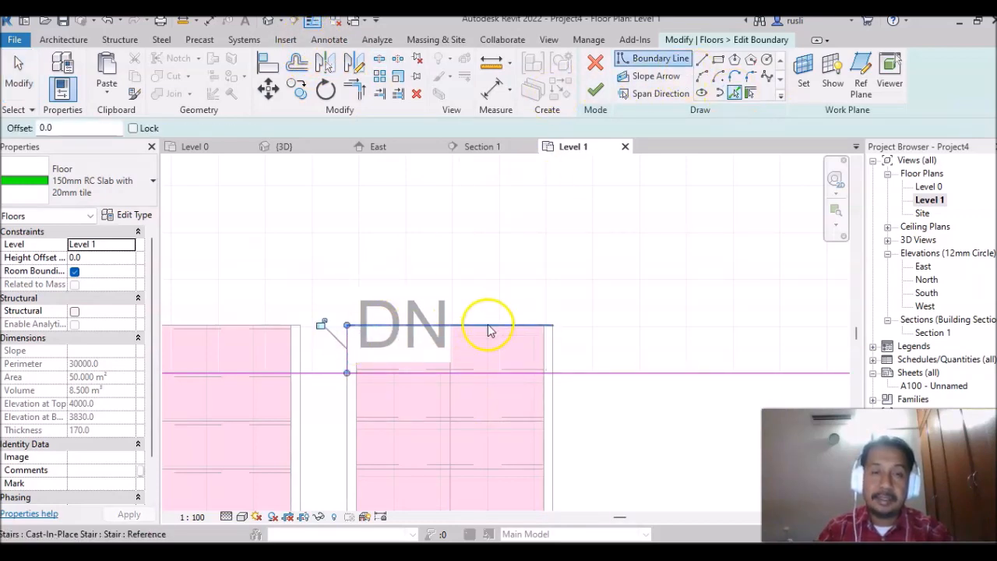
pyautogui.click(553, 344)
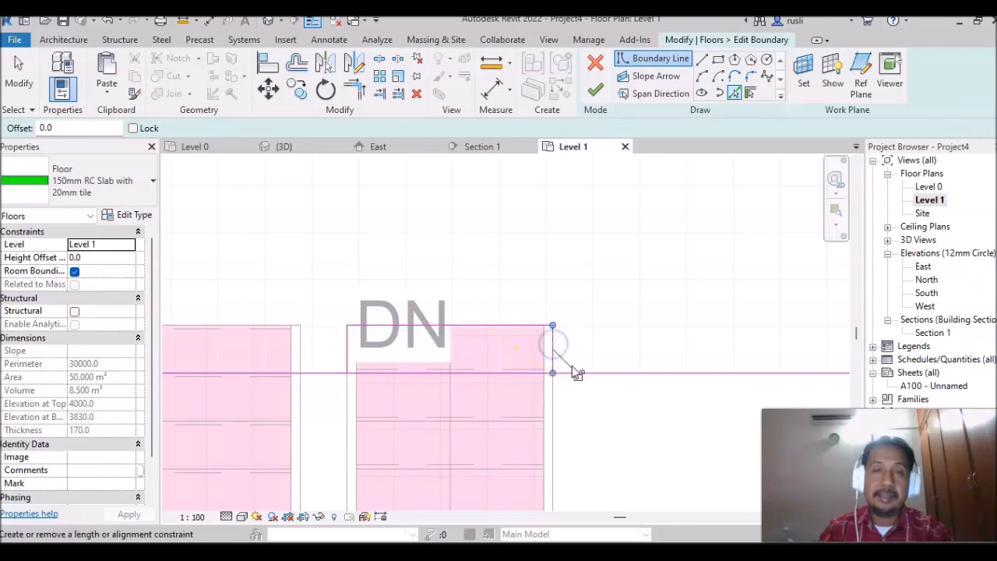
# Step: Trim the slab boundary lines into a closed notch around the upper run's top end and finish the floor edit
pyautogui.click(355, 88)
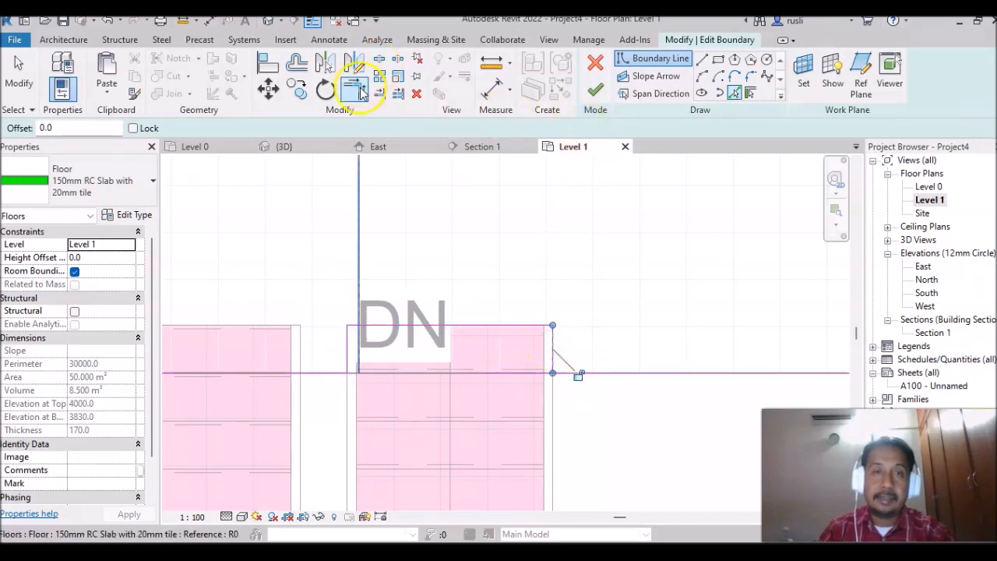
pyautogui.click(346, 353)
pyautogui.click(327, 372)
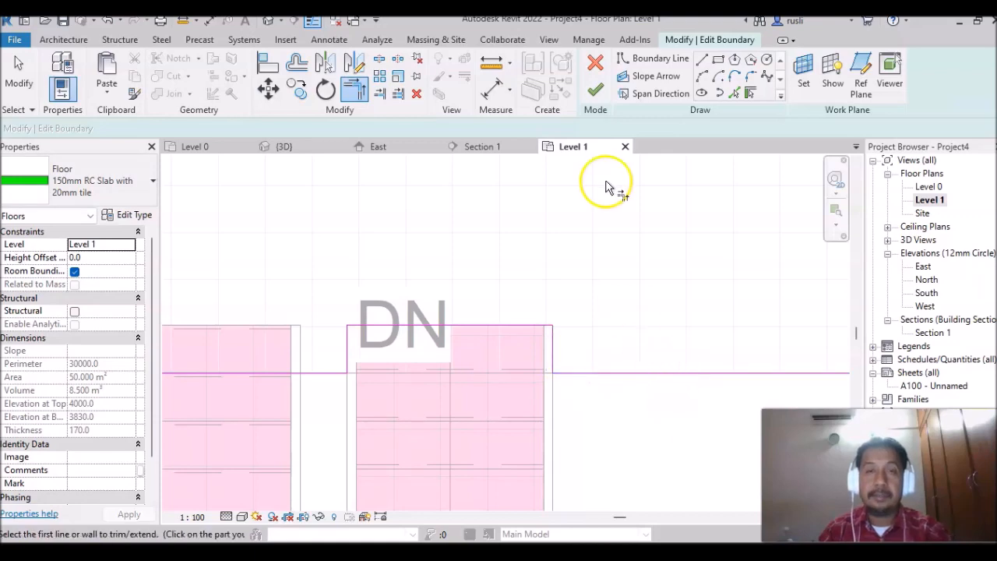
pyautogui.click(595, 91)
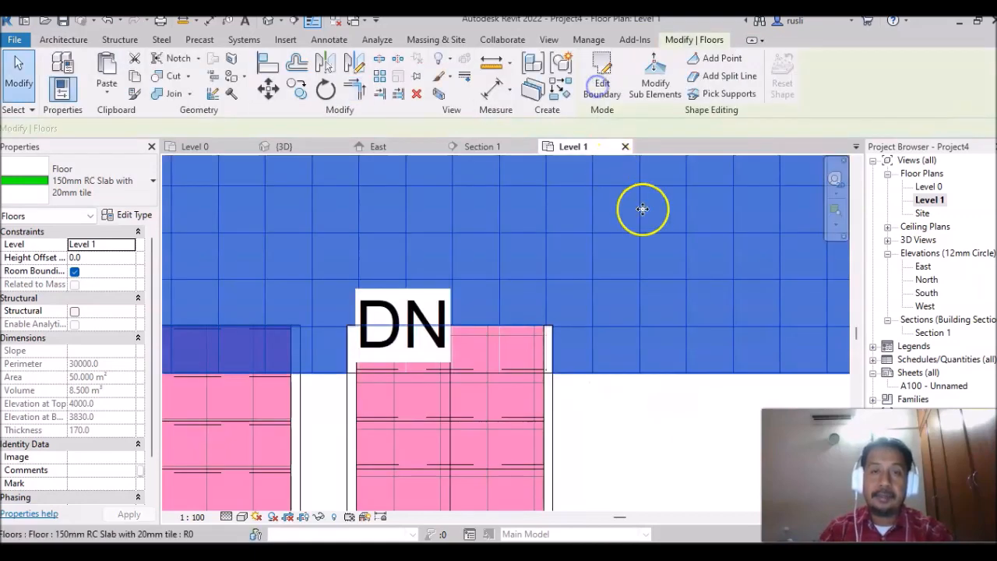
pyautogui.click(666, 436)
# Step: Open the section through the upper run and examine its junctions with the Level 1 slab and the landing
pyautogui.scroll(-4, 670, 440)
pyautogui.moveTo(686, 447); pyautogui.dragTo(557, 356, button='middle')
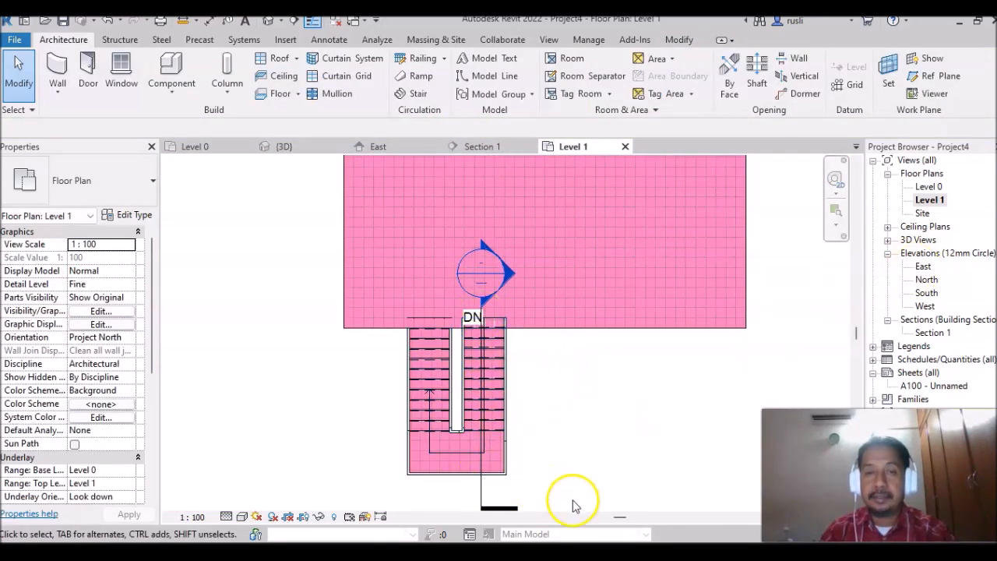
pyautogui.rightClick(484, 493)
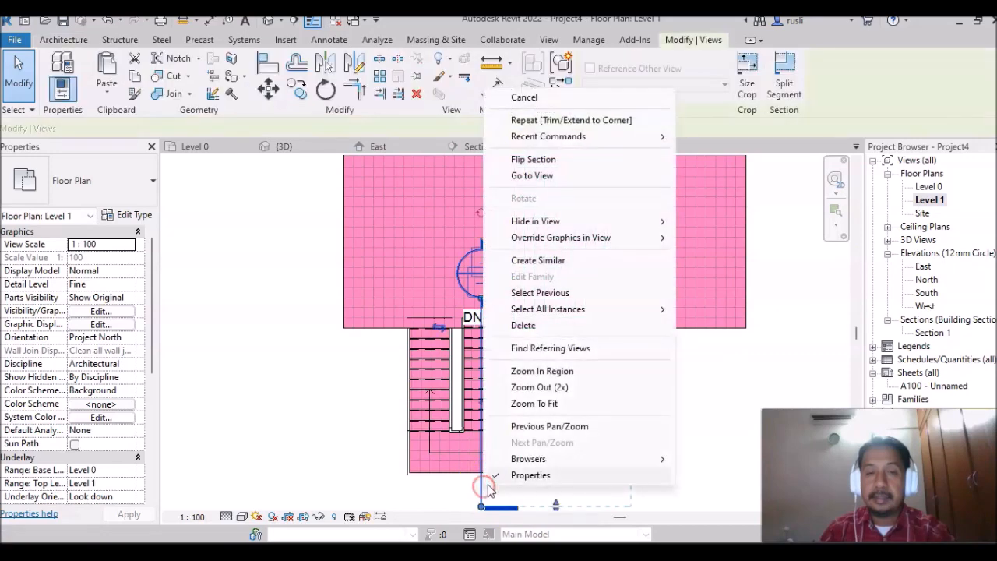
pyautogui.click(540, 177)
pyautogui.scroll(5, 561, 385)
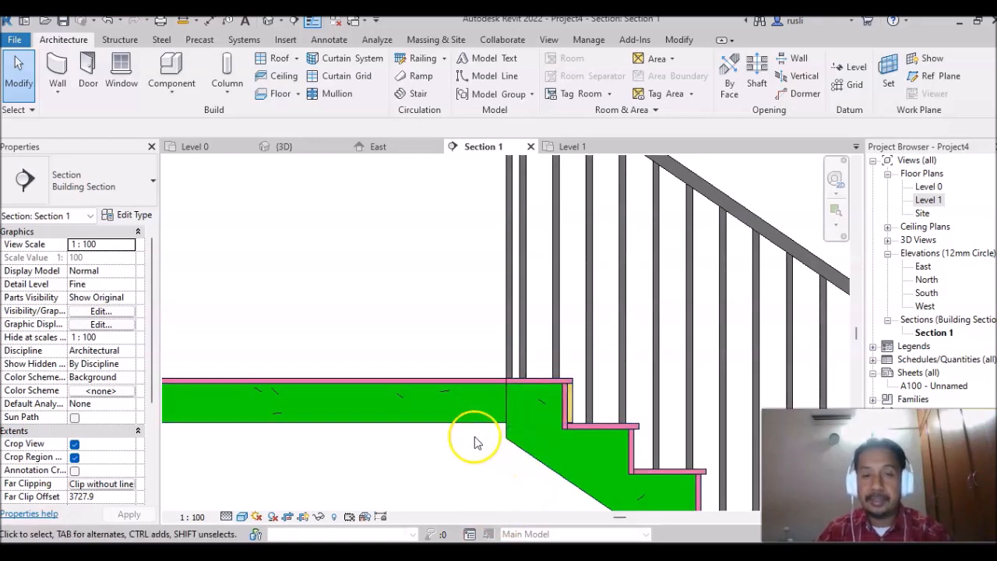
pyautogui.scroll(-2, 462, 479)
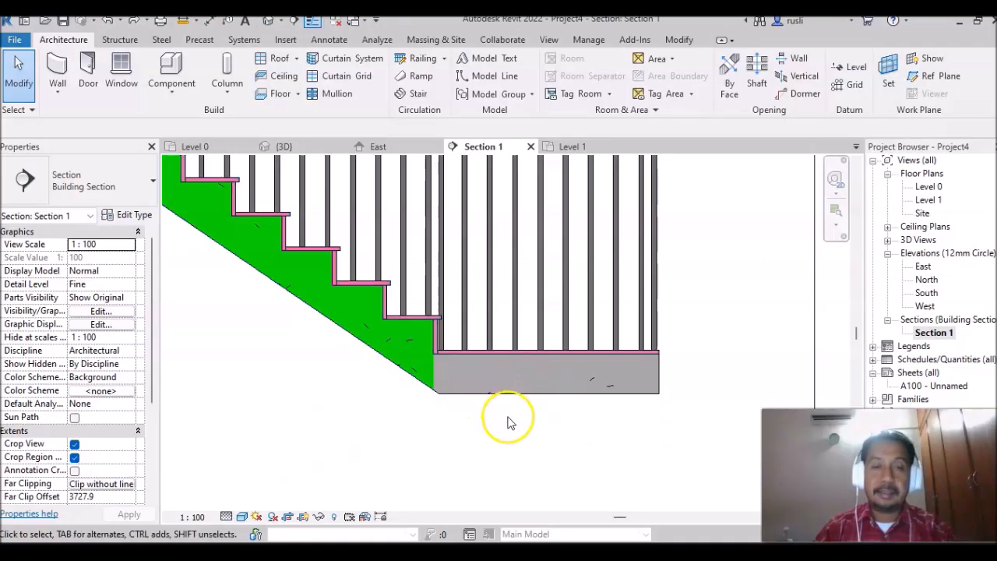
pyautogui.scroll(2, 507, 304)
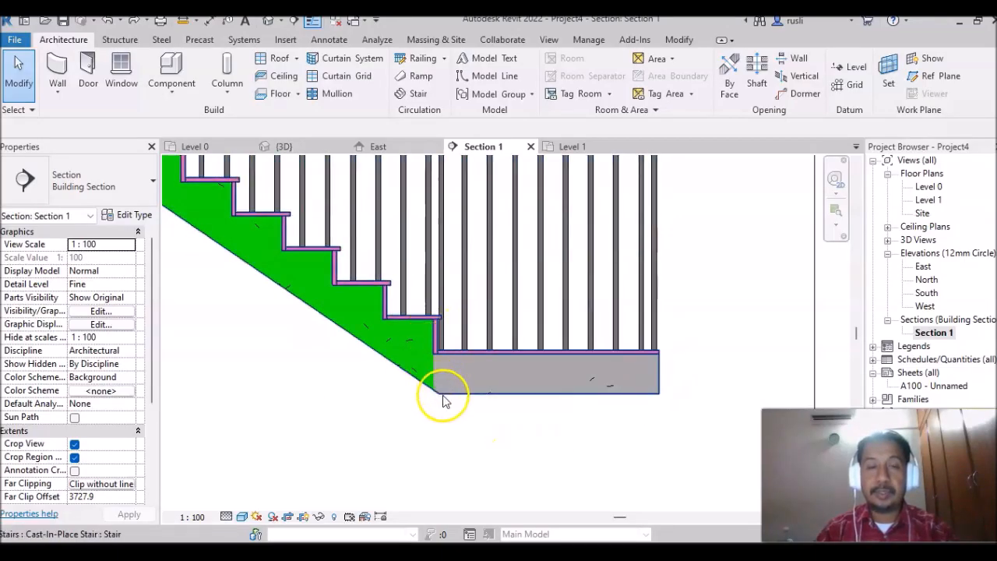
# Step: Open the landing type of the staircase's RC Stair type and set its monolithic thickness to 150 mm
pyautogui.click(500, 395)
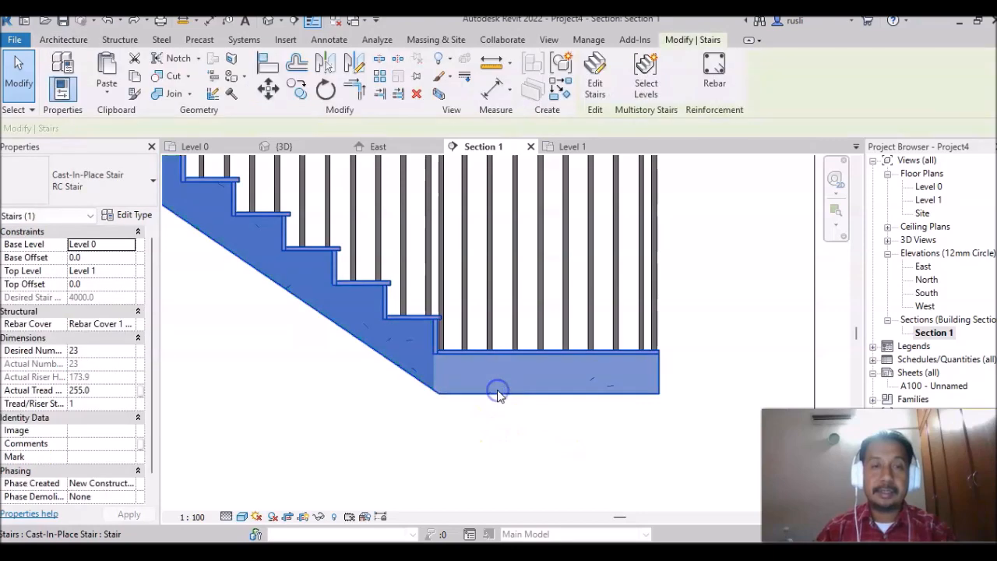
pyautogui.click(132, 217)
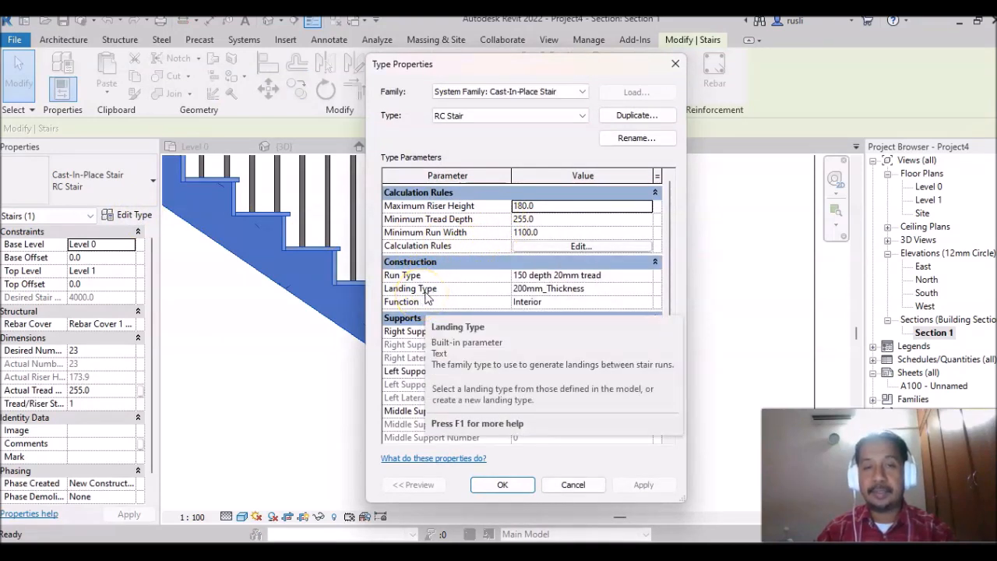
pyautogui.click(503, 290)
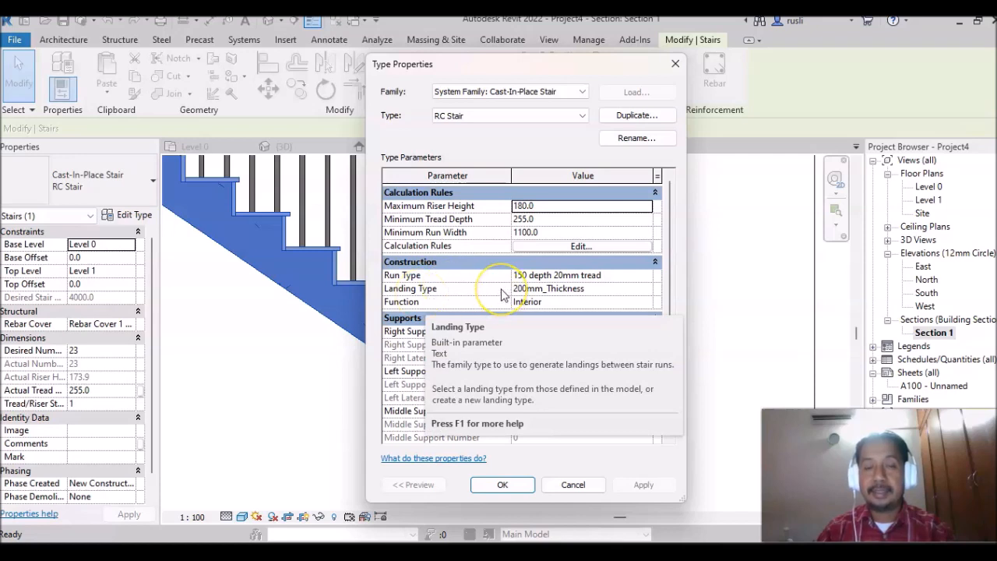
pyautogui.click(598, 290)
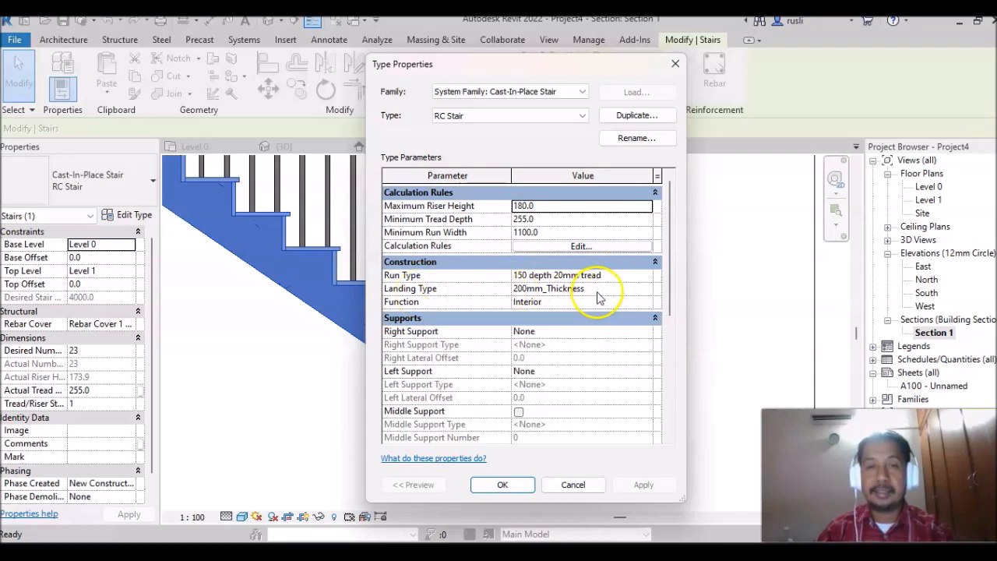
pyautogui.click(599, 291)
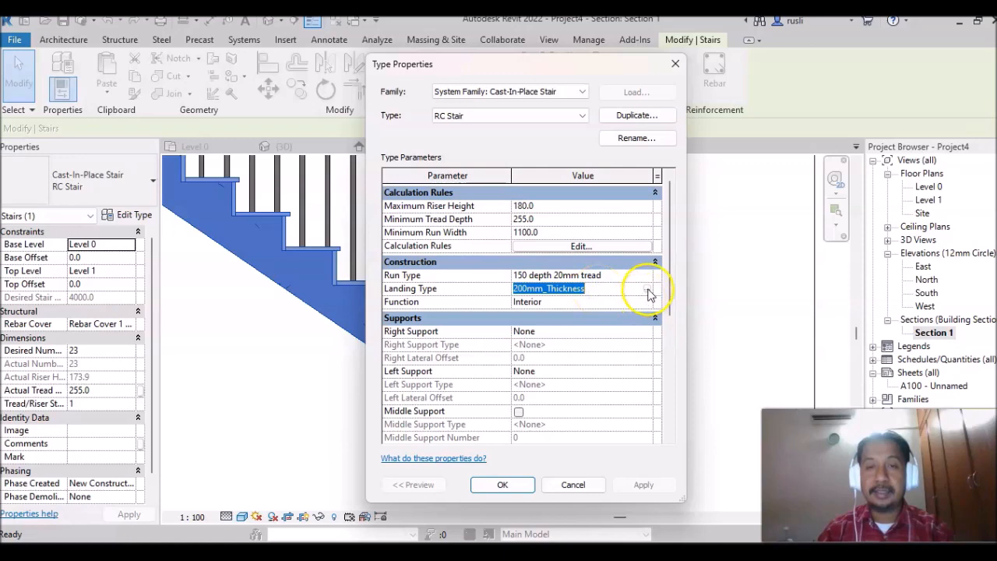
pyautogui.click(649, 290)
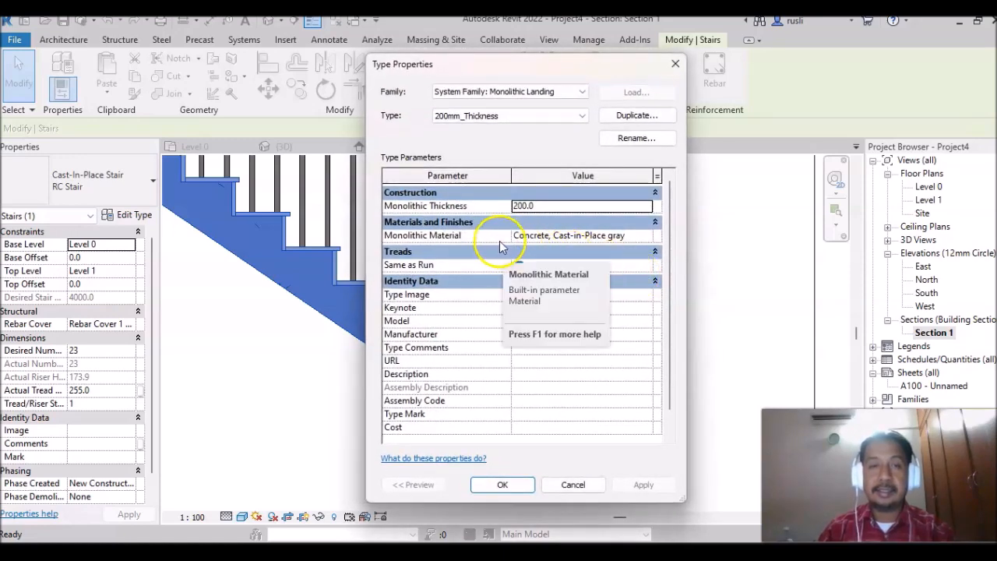
pyautogui.doubleClick(552, 205)
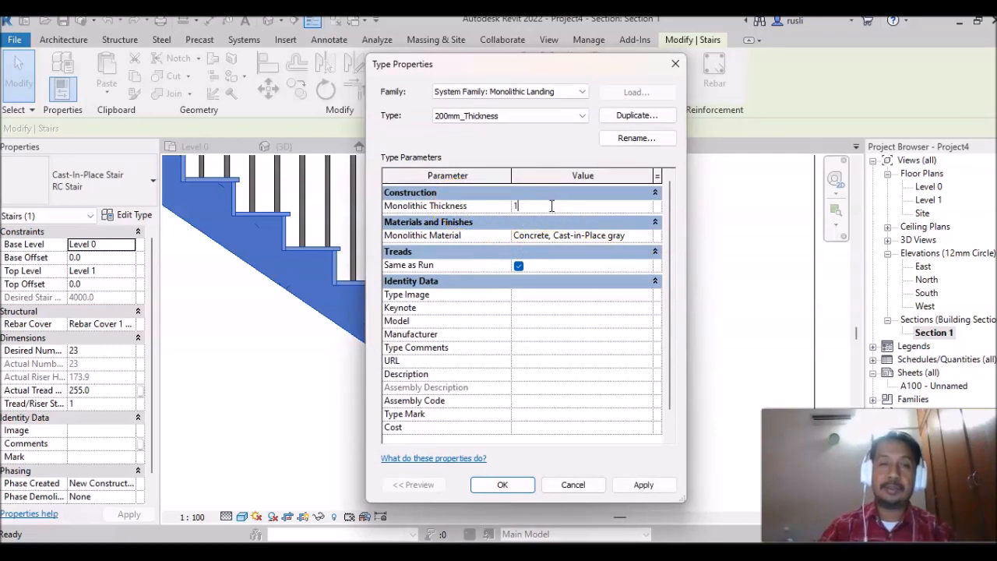
pyautogui.write('150')
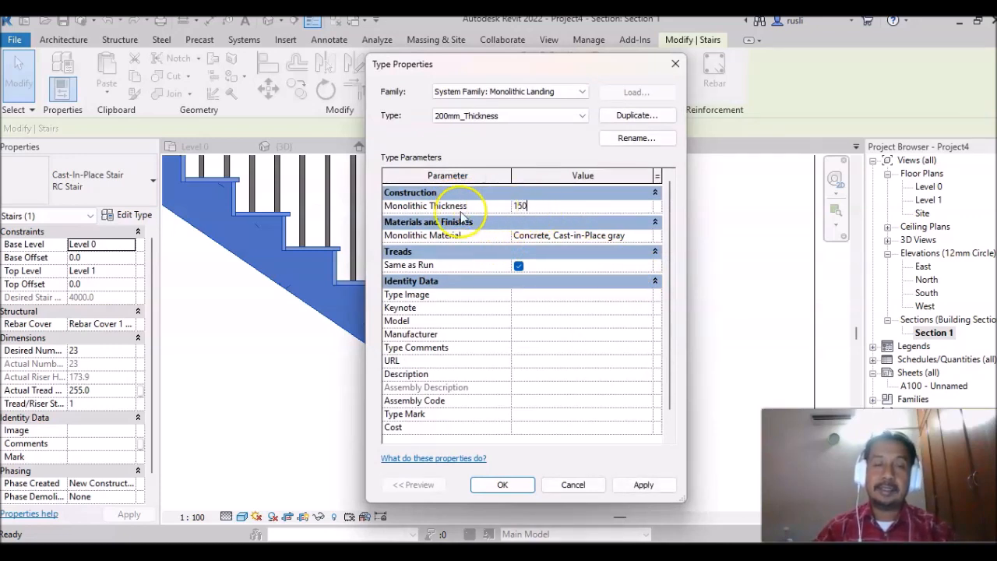
# Step: Assign the RC Slab material to the landing type and apply the changes to the staircase
pyautogui.click(649, 240)
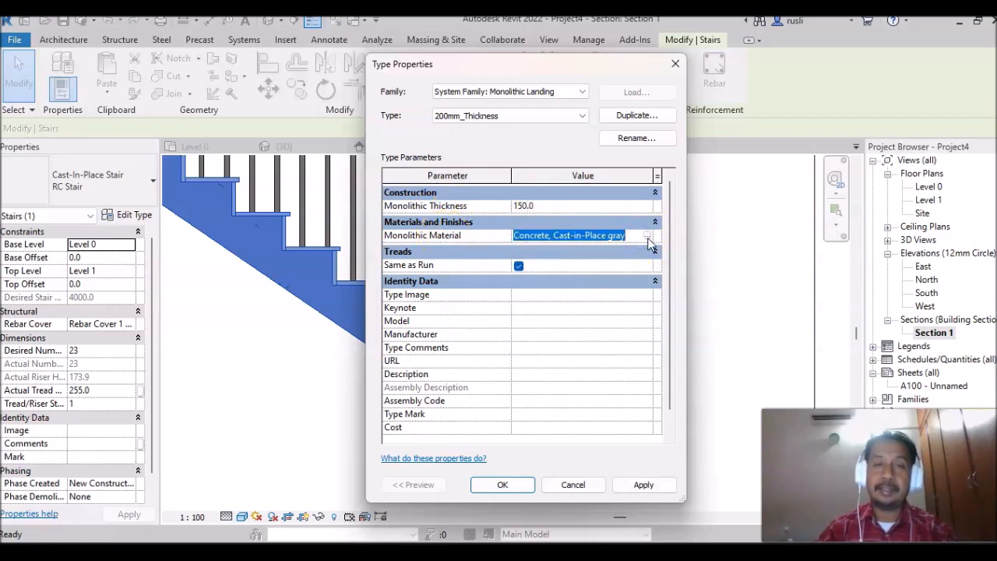
pyautogui.click(649, 239)
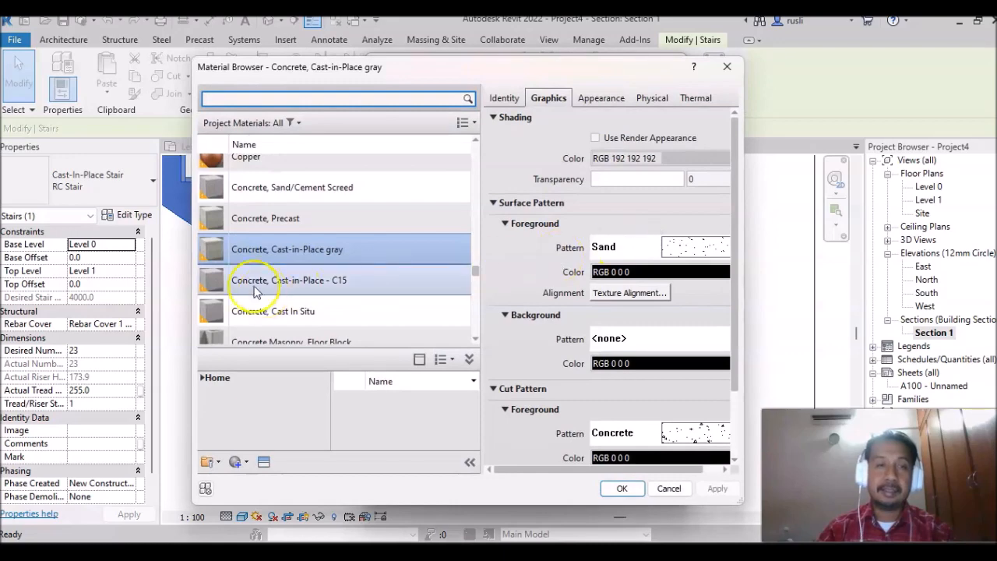
pyautogui.scroll(-3, 280, 277)
pyautogui.scroll(15, 295, 268)
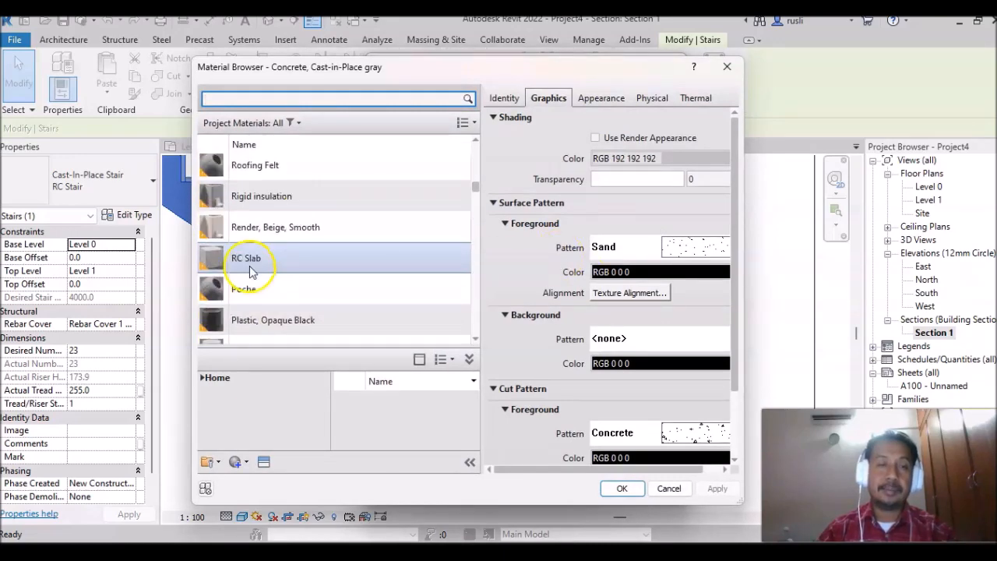
pyautogui.click(295, 268)
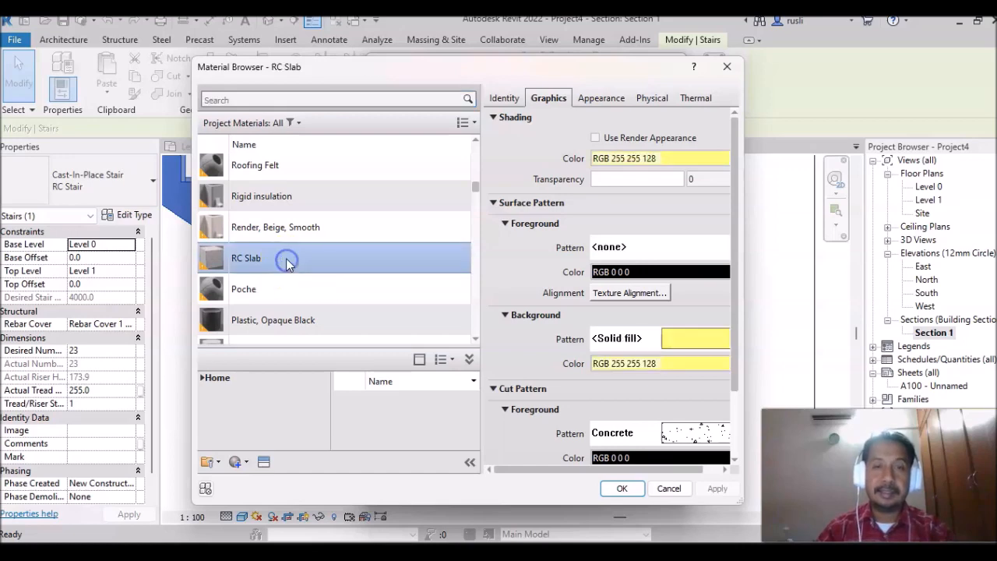
pyautogui.scroll(-1, 285, 260)
pyautogui.click(622, 491)
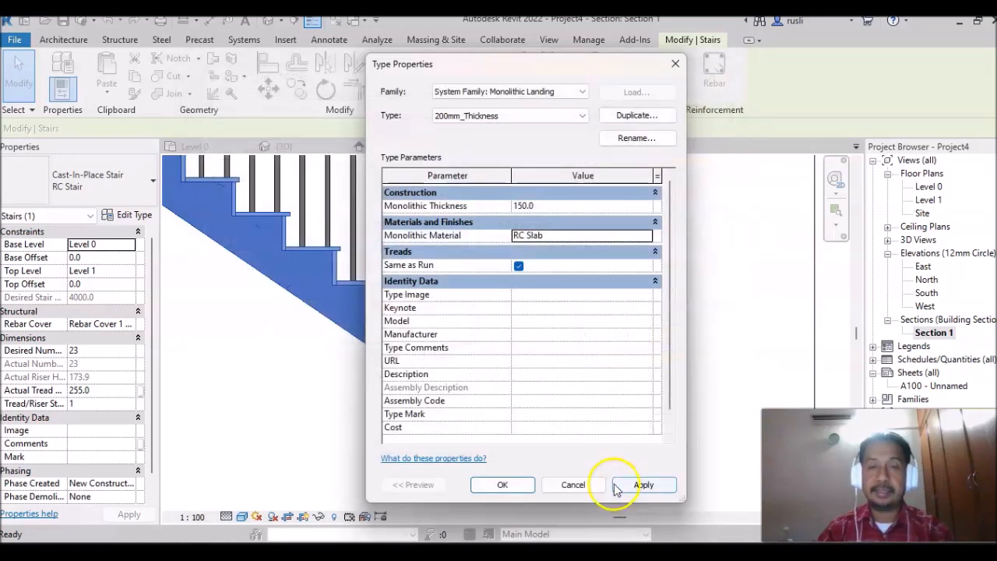
pyautogui.click(639, 484)
pyautogui.click(503, 484)
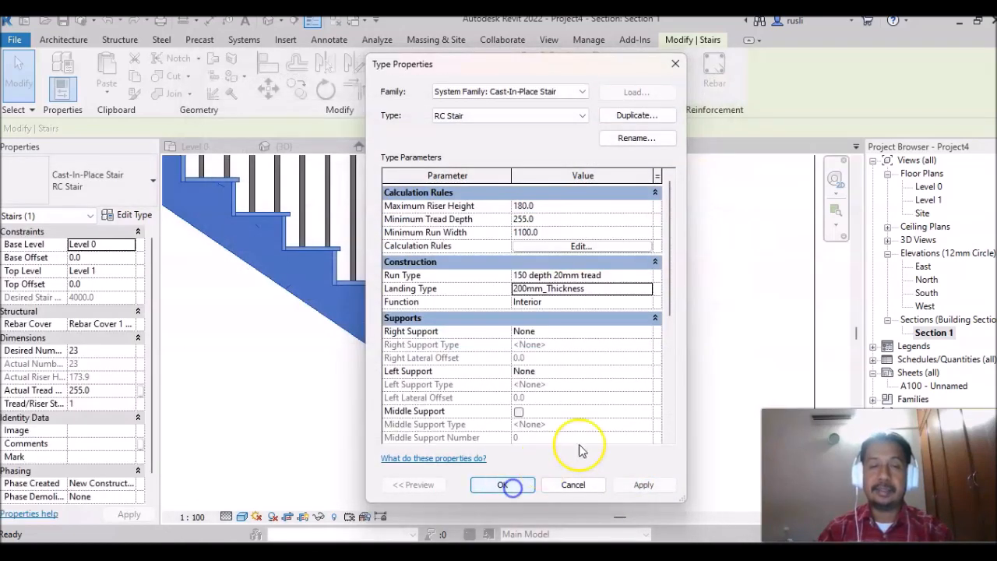
pyautogui.click(639, 484)
pyautogui.click(503, 485)
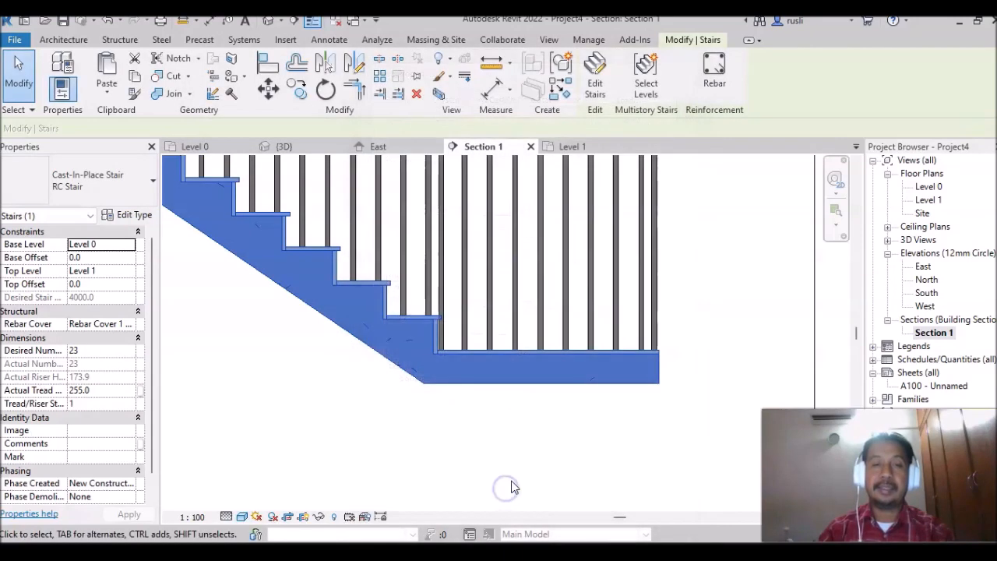
pyautogui.click(555, 464)
pyautogui.scroll(-2, 445, 445)
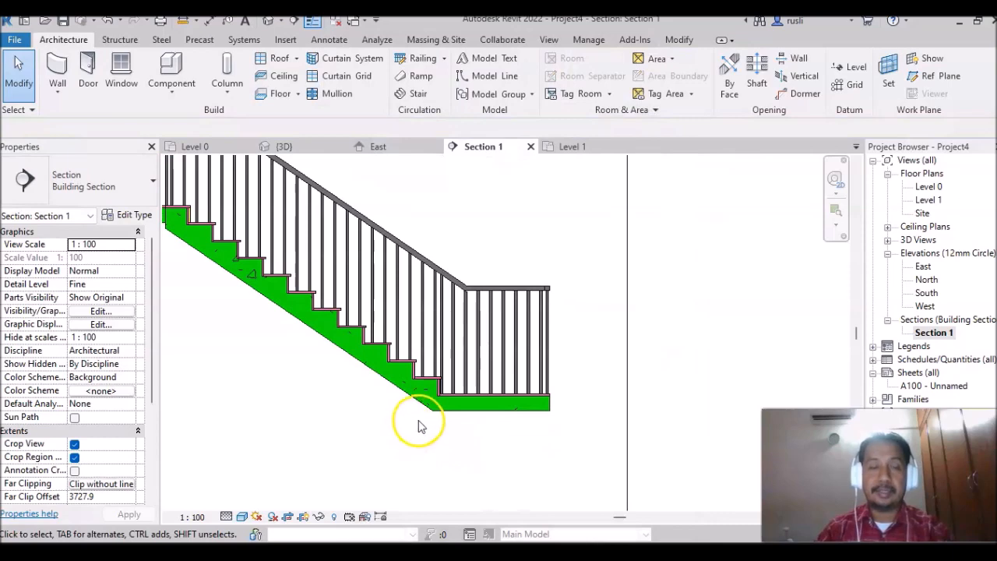